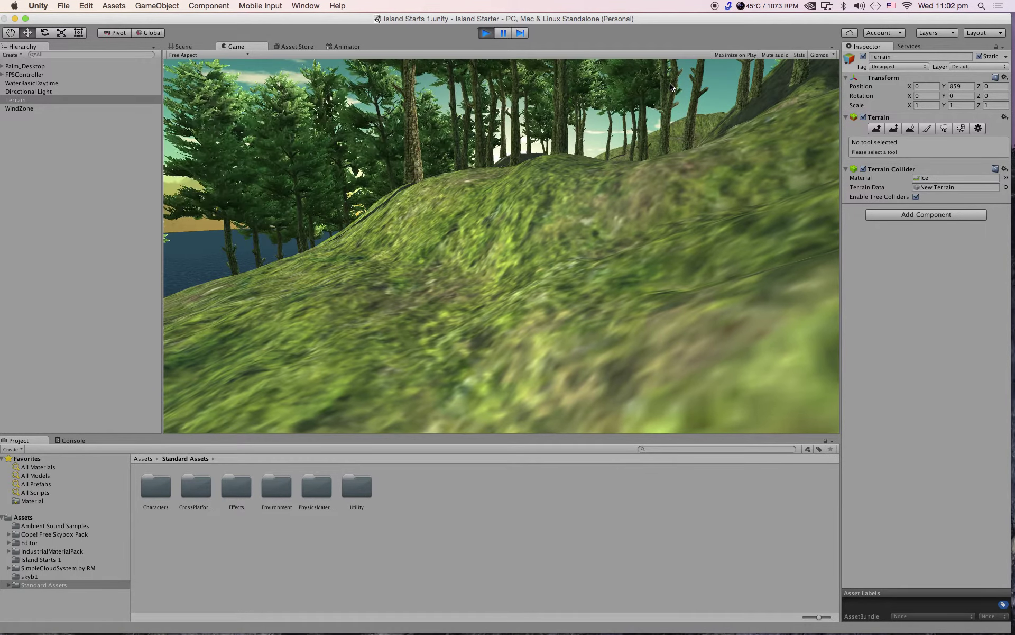
# Step: Walk through the running island scene, examining the forested hills, terrain shadows, shoreline trees and water
pyautogui.press('w')
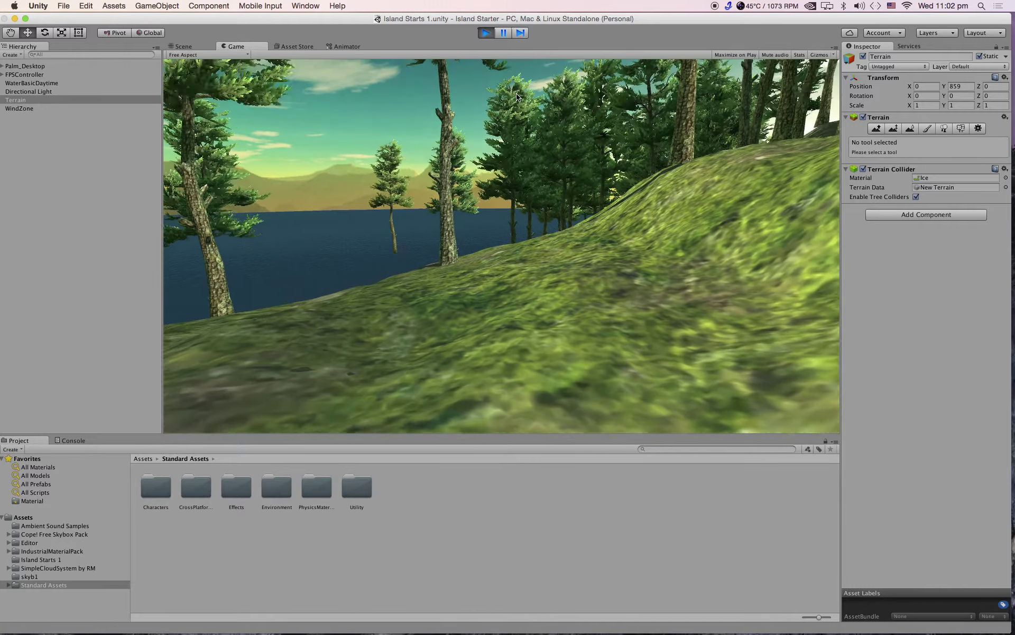
pyautogui.press('w')
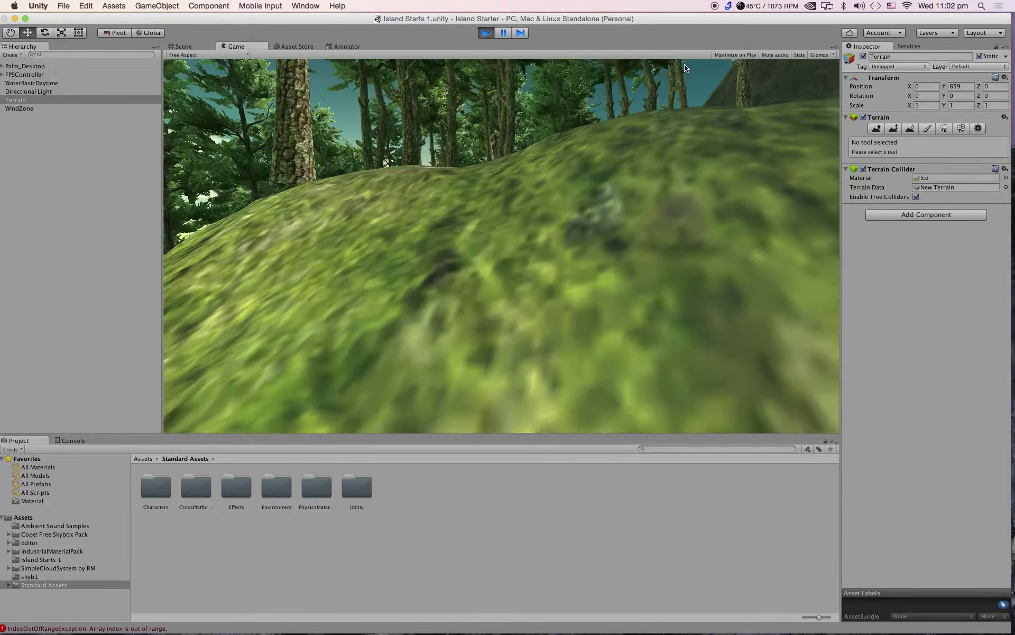
pyautogui.press('w')
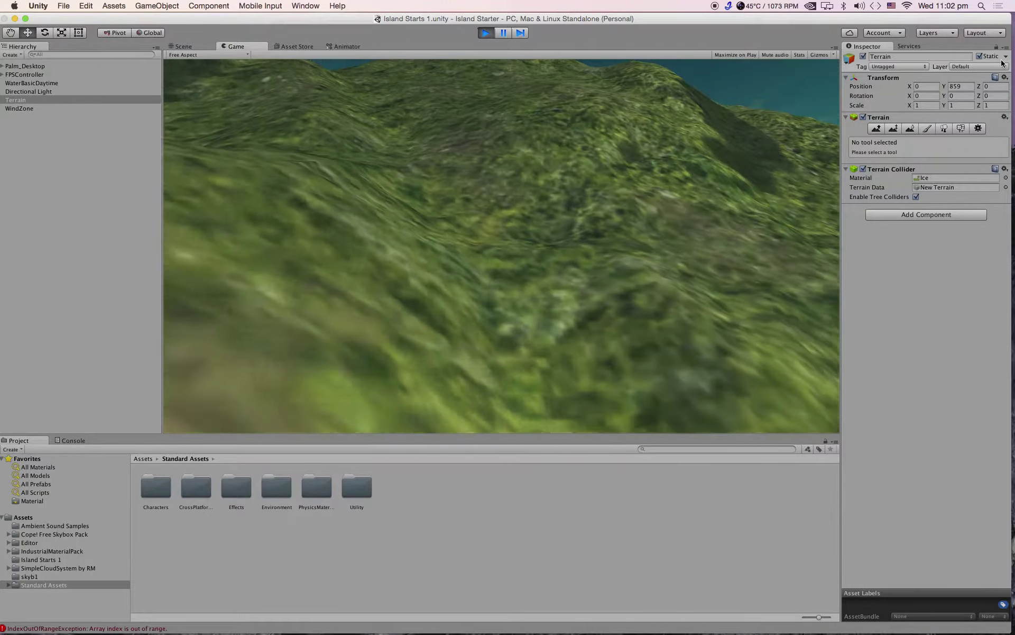
pyautogui.press('w')
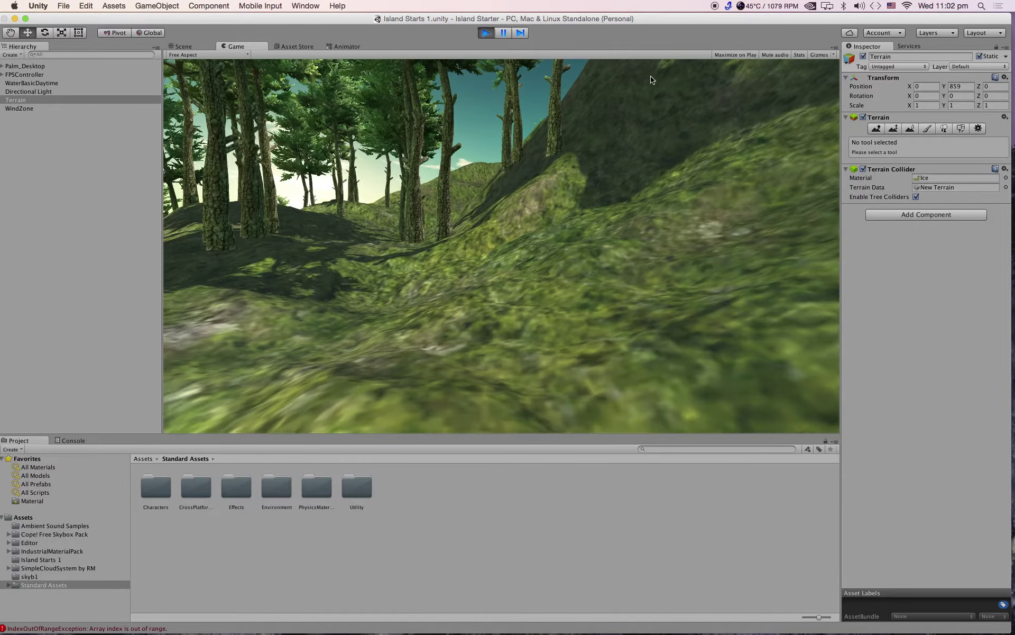
pyautogui.press('w')
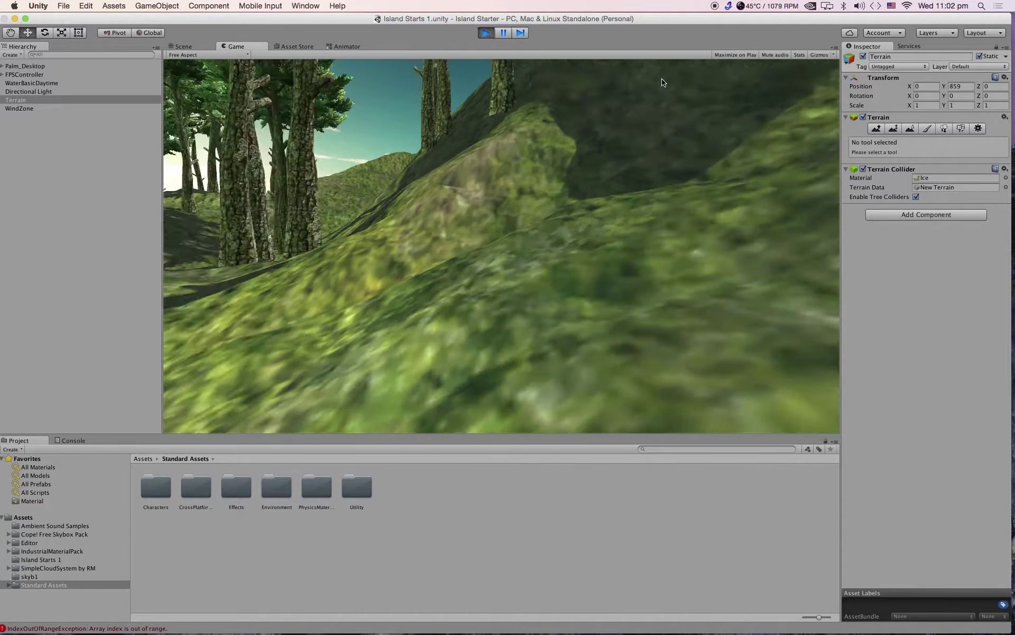
pyautogui.press('w')
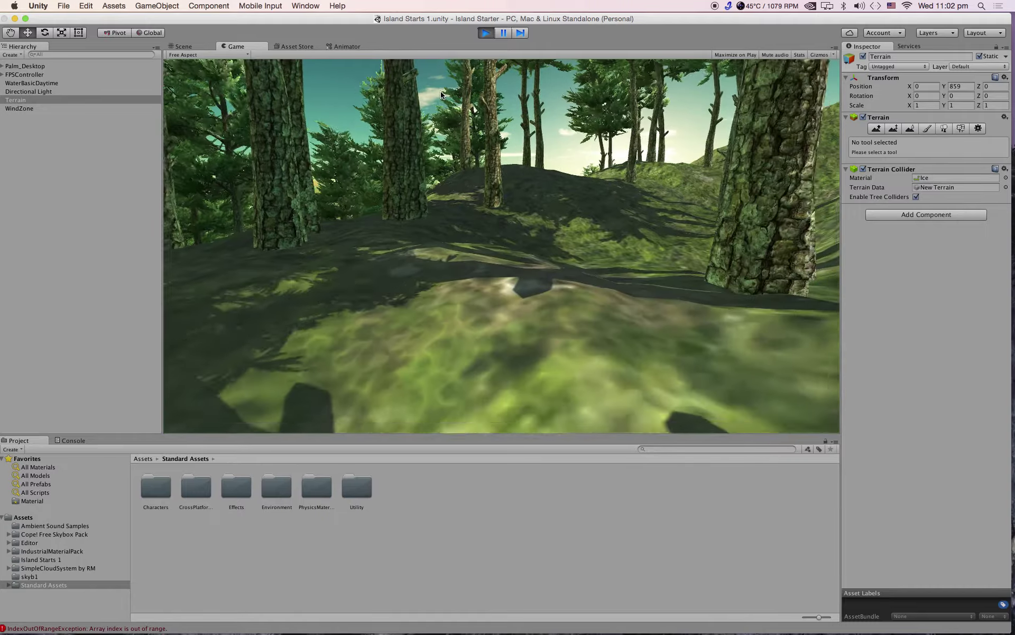
pyautogui.press('w')
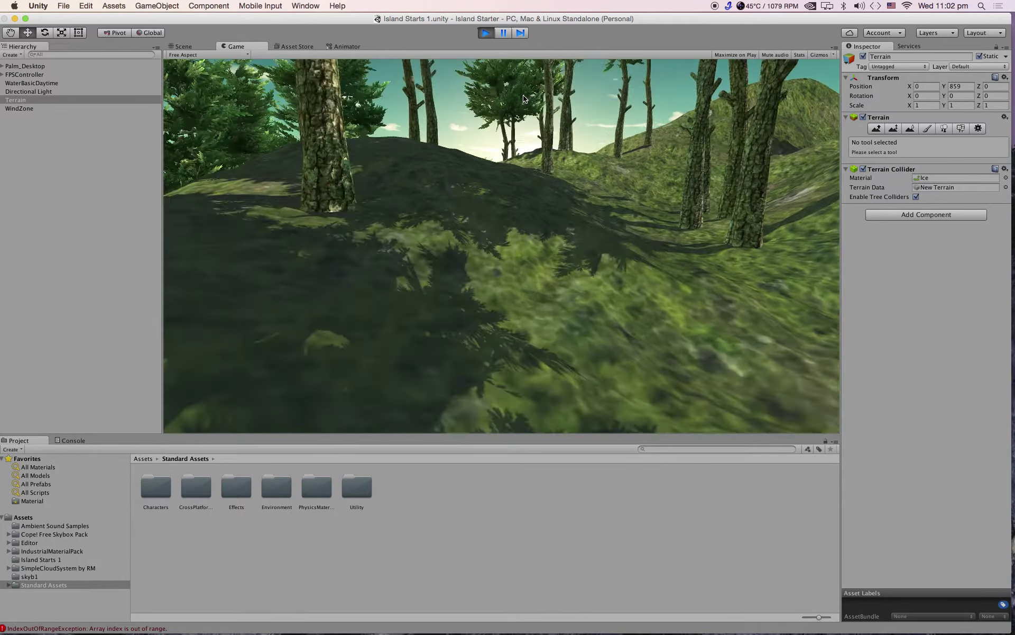
pyautogui.press('w')
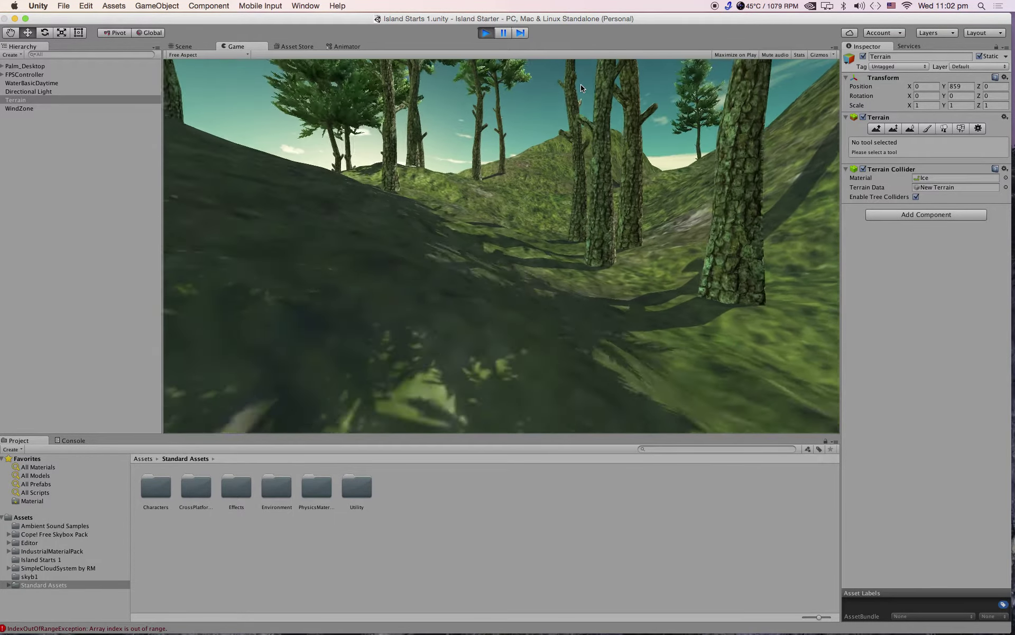
pyautogui.press('w')
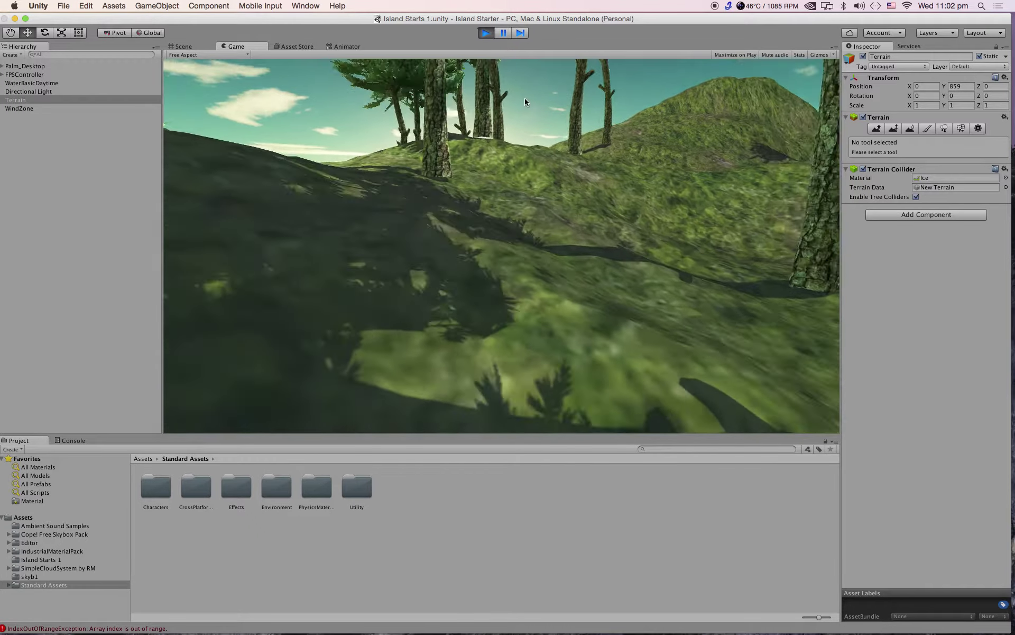
pyautogui.press('w')
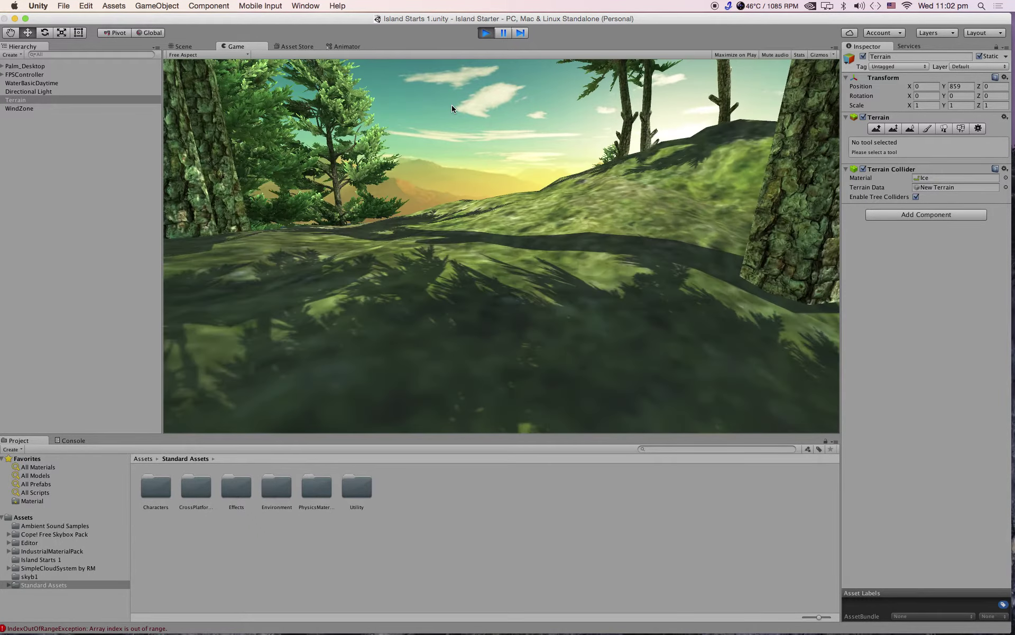
pyautogui.press('w')
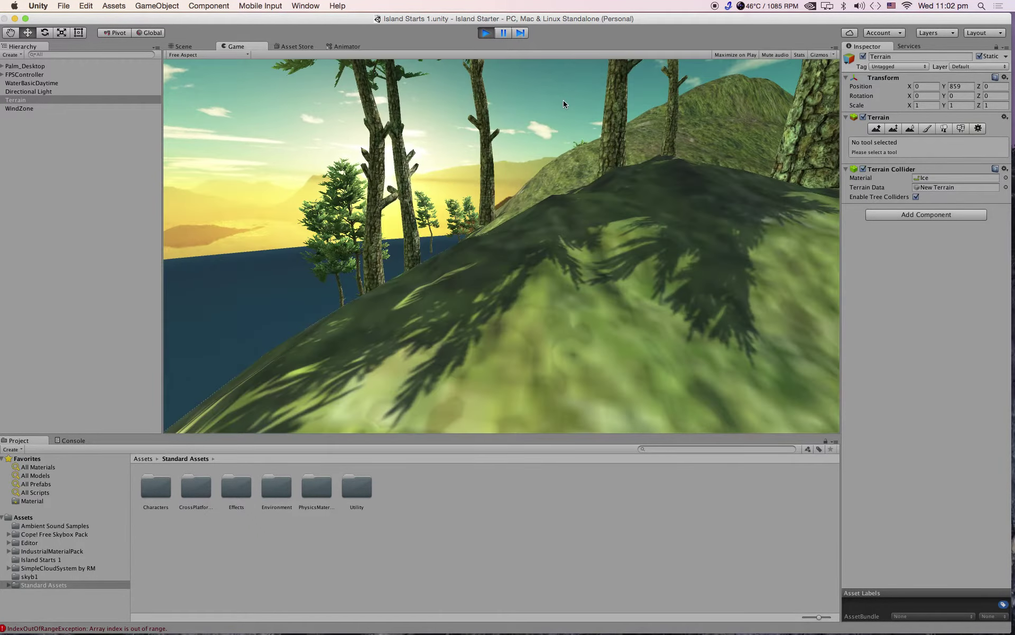
pyautogui.press('w')
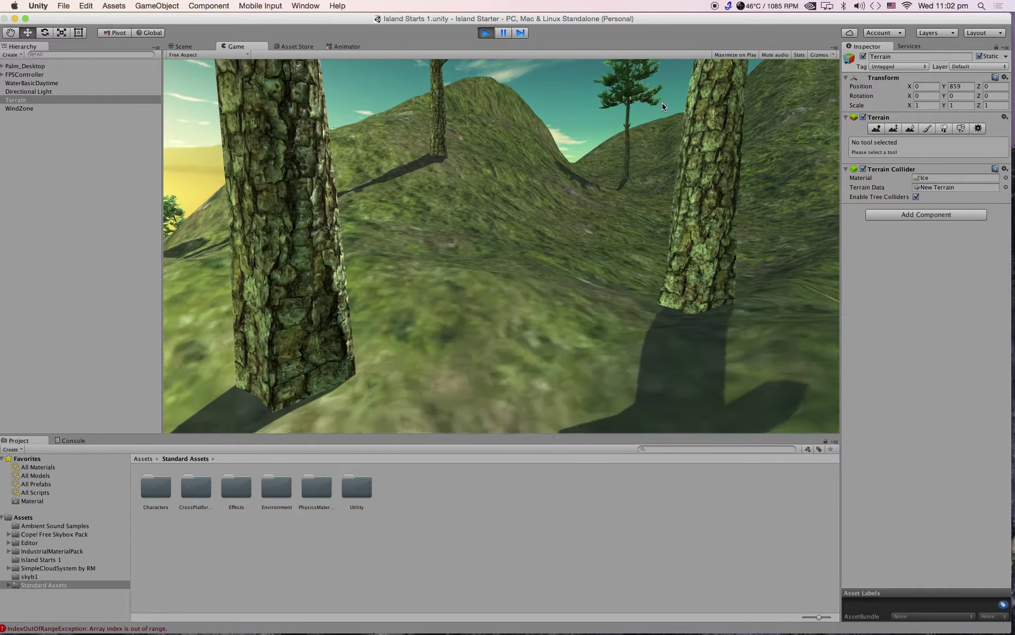
pyautogui.press('w')
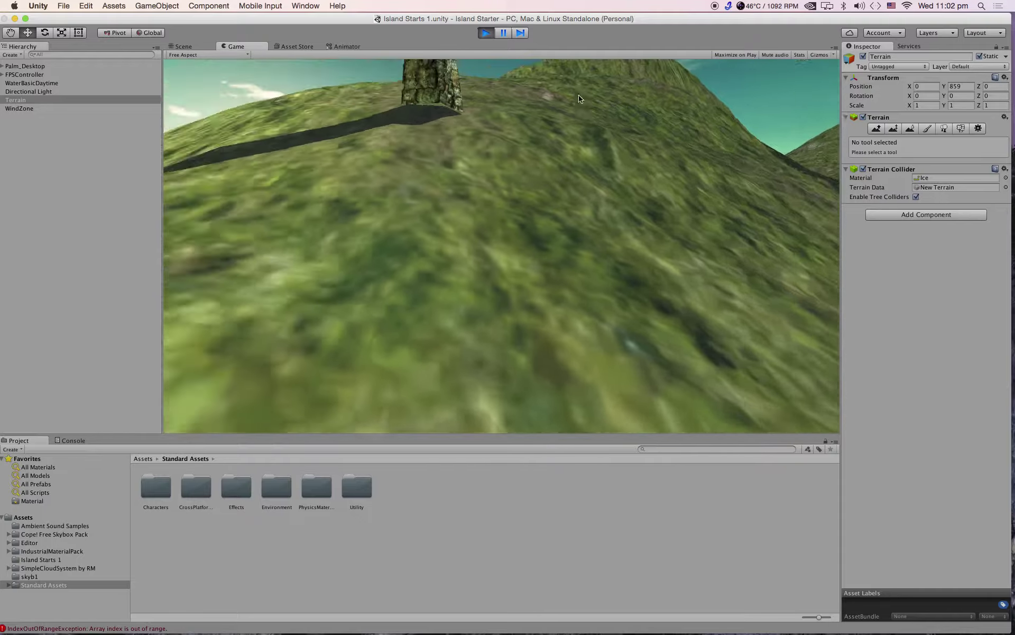
pyautogui.press('w')
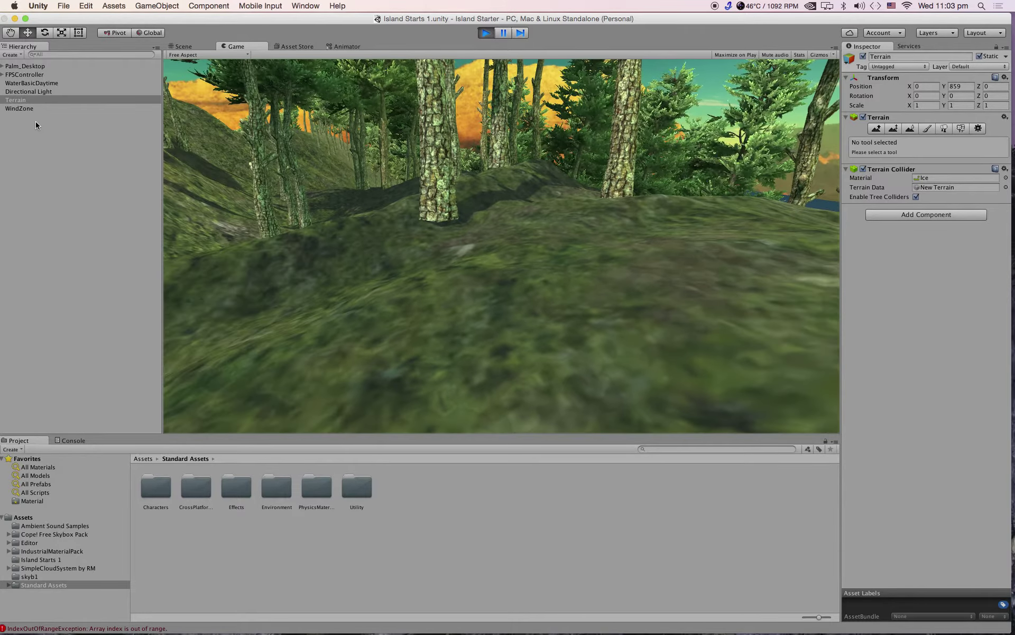
pyautogui.press('w')
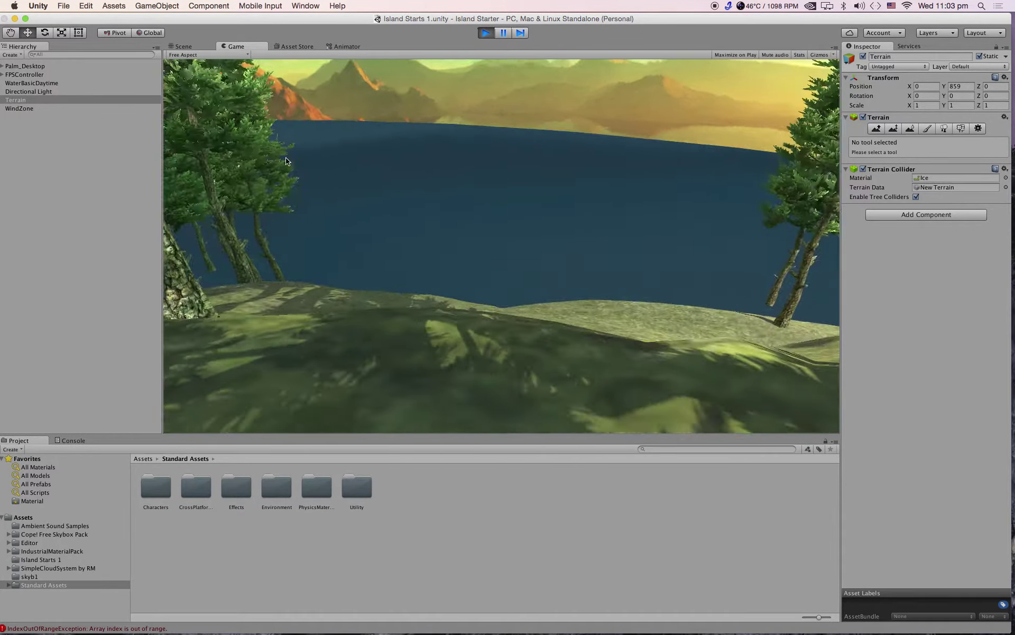
pyautogui.press('w')
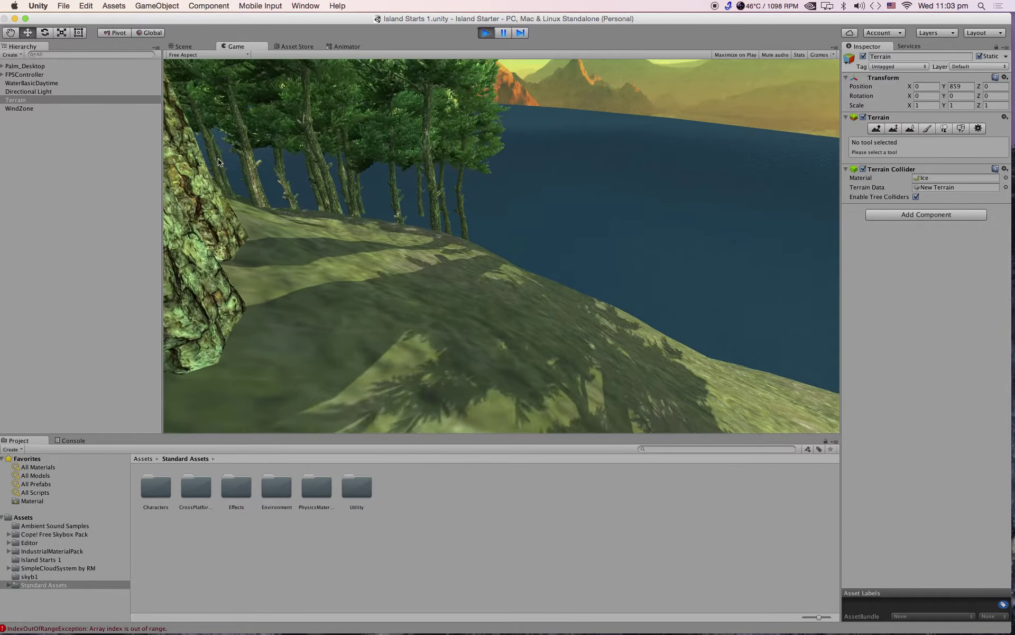
pyautogui.press('w')
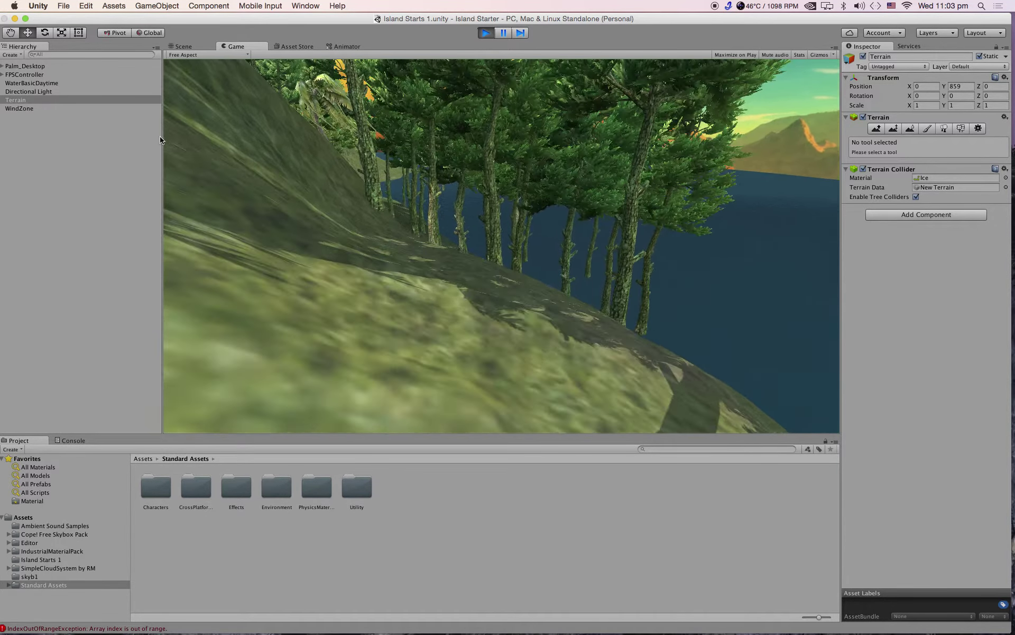
pyautogui.press('w')
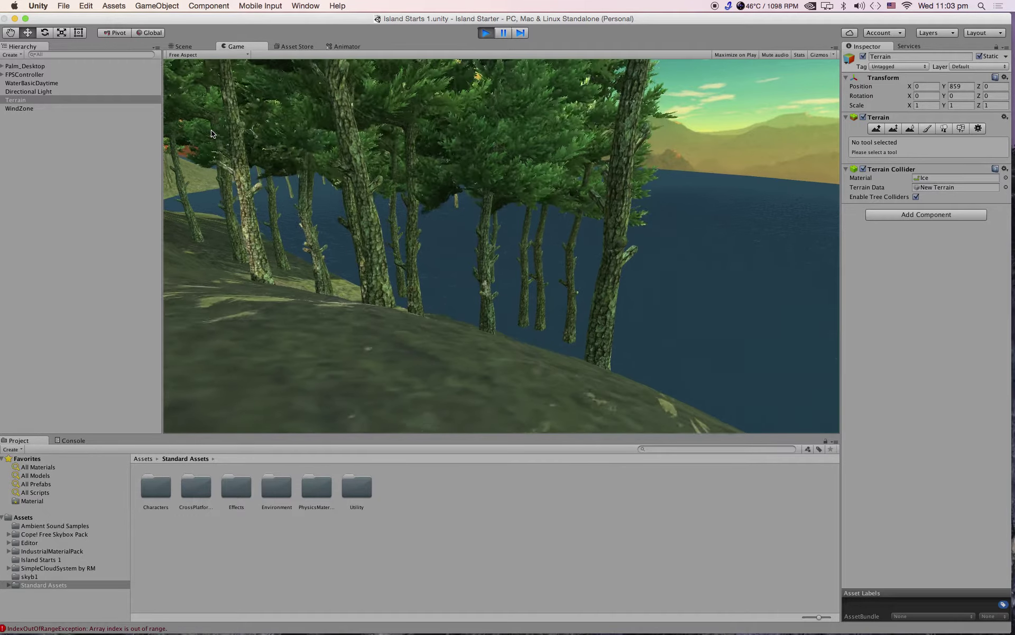
pyautogui.press('w')
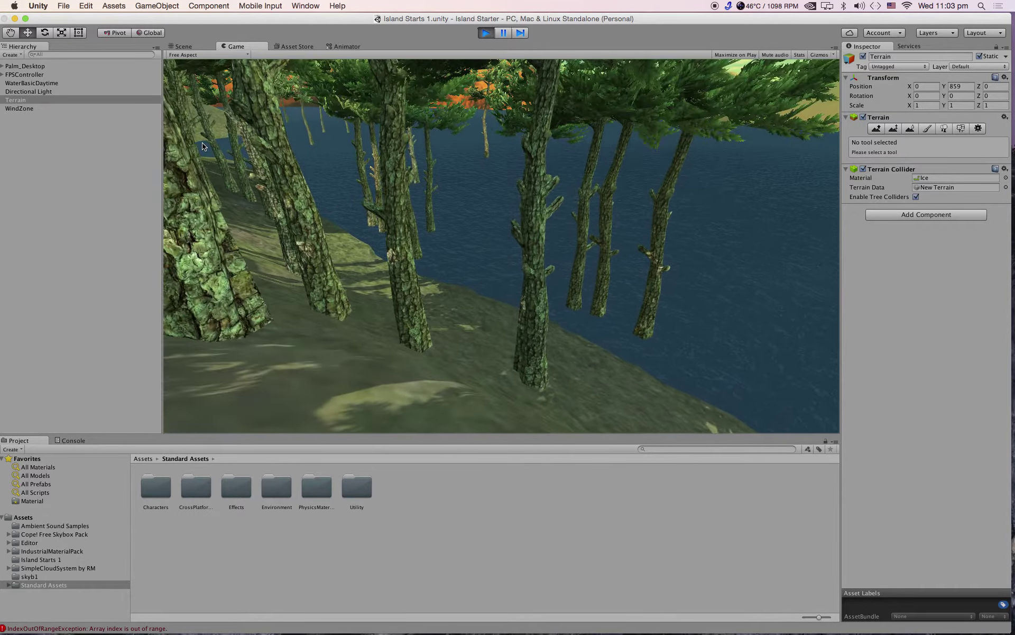
pyautogui.press('w')
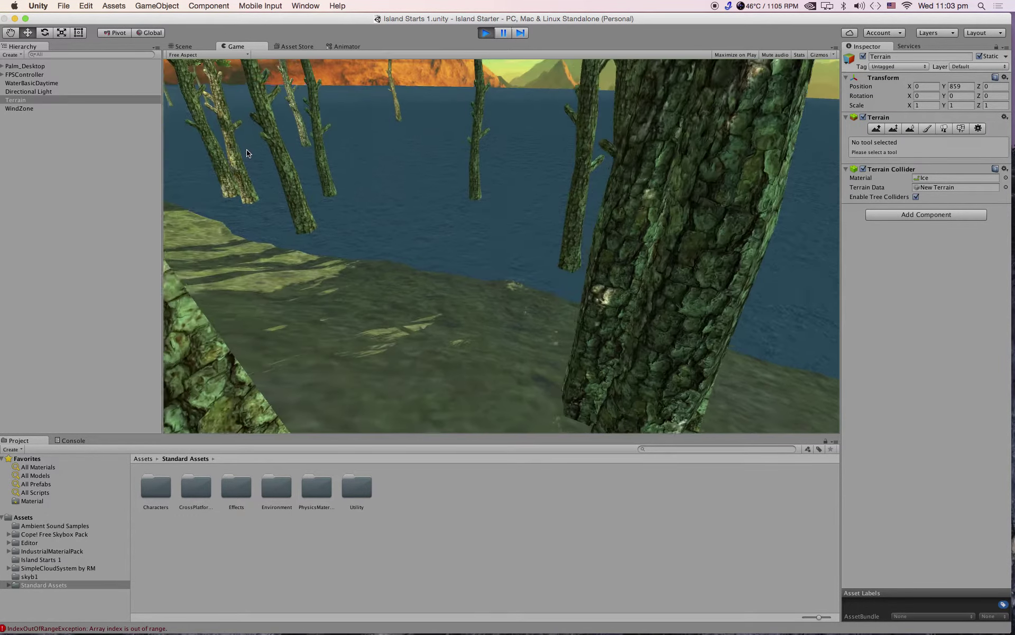
pyautogui.press('w')
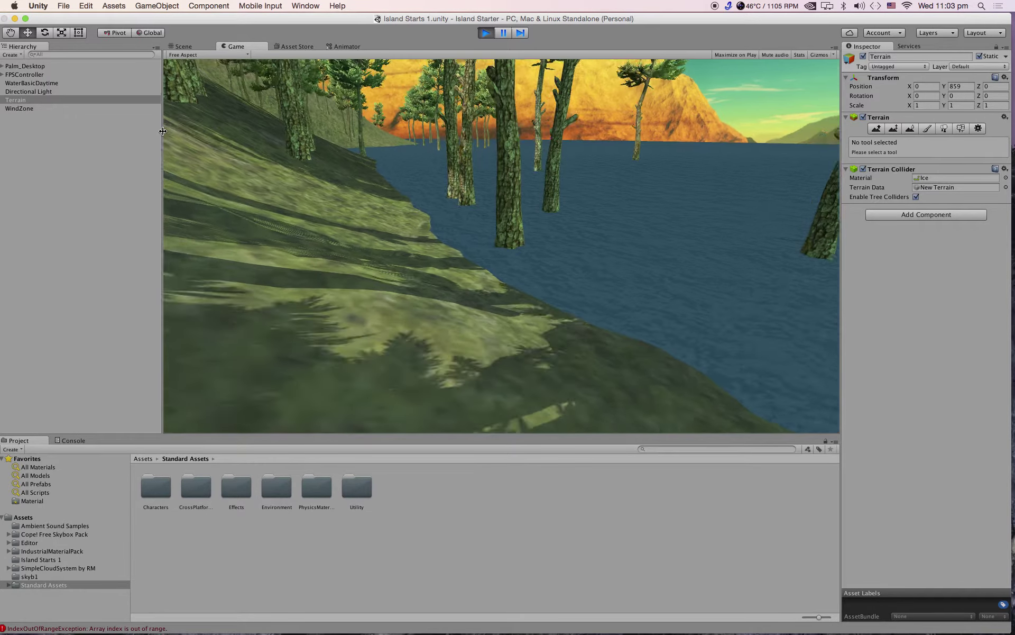
pyautogui.press('w')
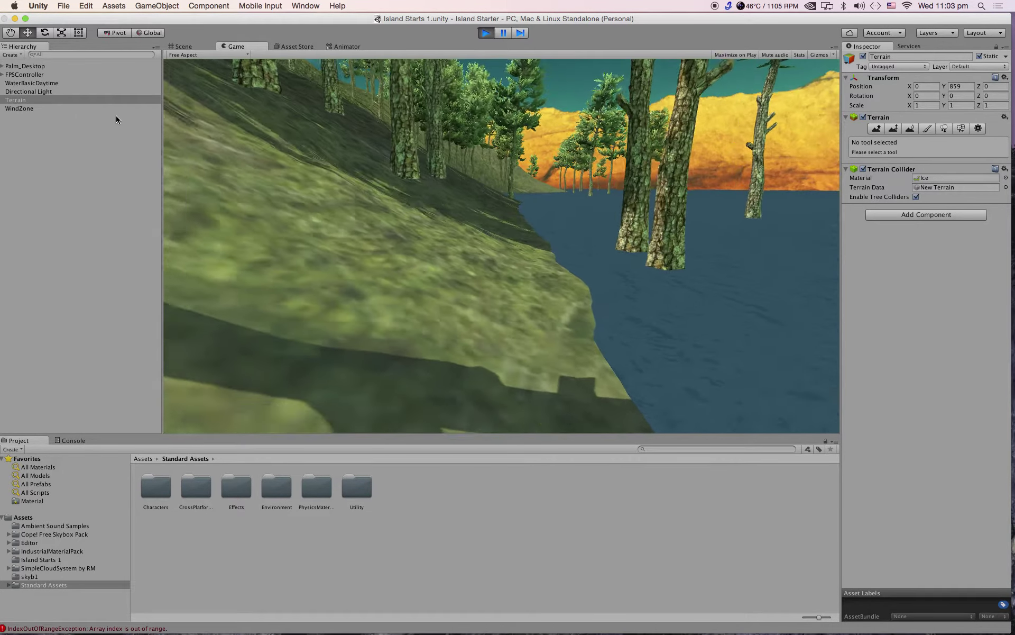
pyautogui.press('w')
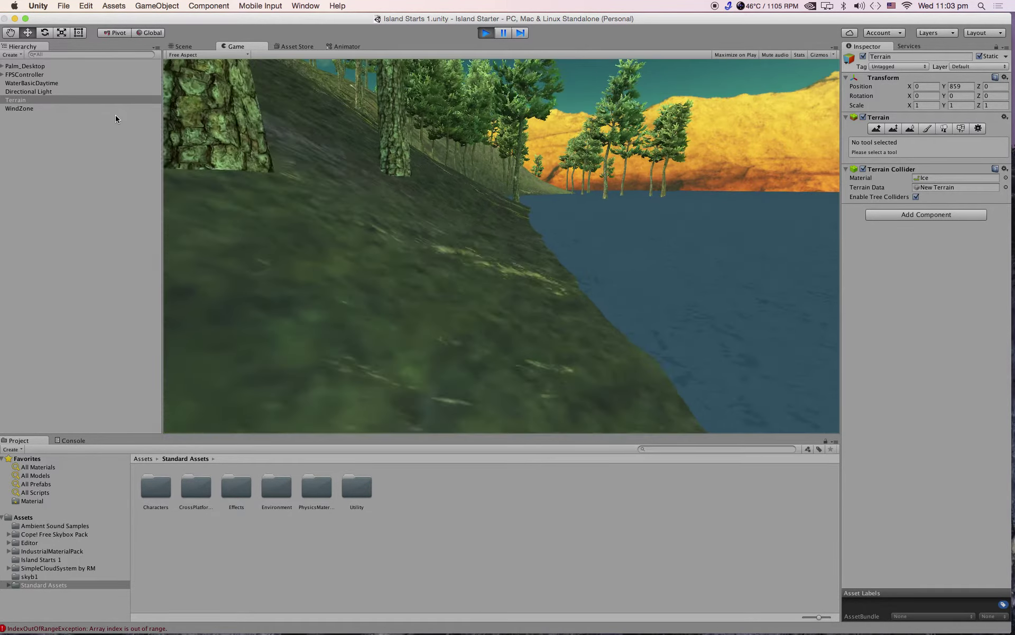
pyautogui.press('w')
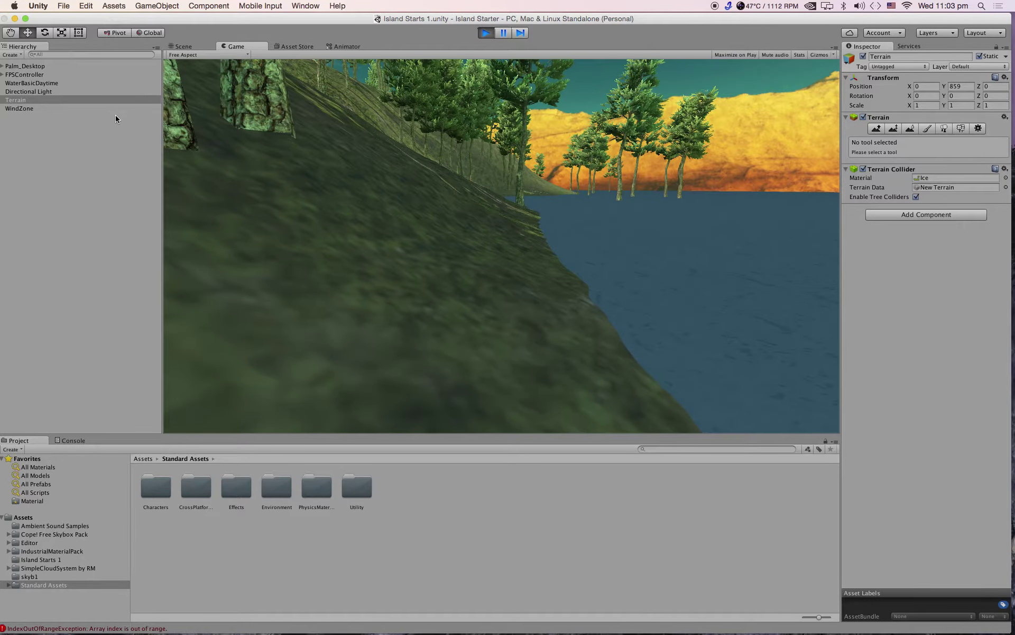
pyautogui.press('w')
pyautogui.press('w')
# Step: Import Farnworth House.fbx into Standard Assets from the 3D/NEW UNITY/150911 Unity 3D folder on the DeSade 2T drive
pyautogui.click(114, 5)
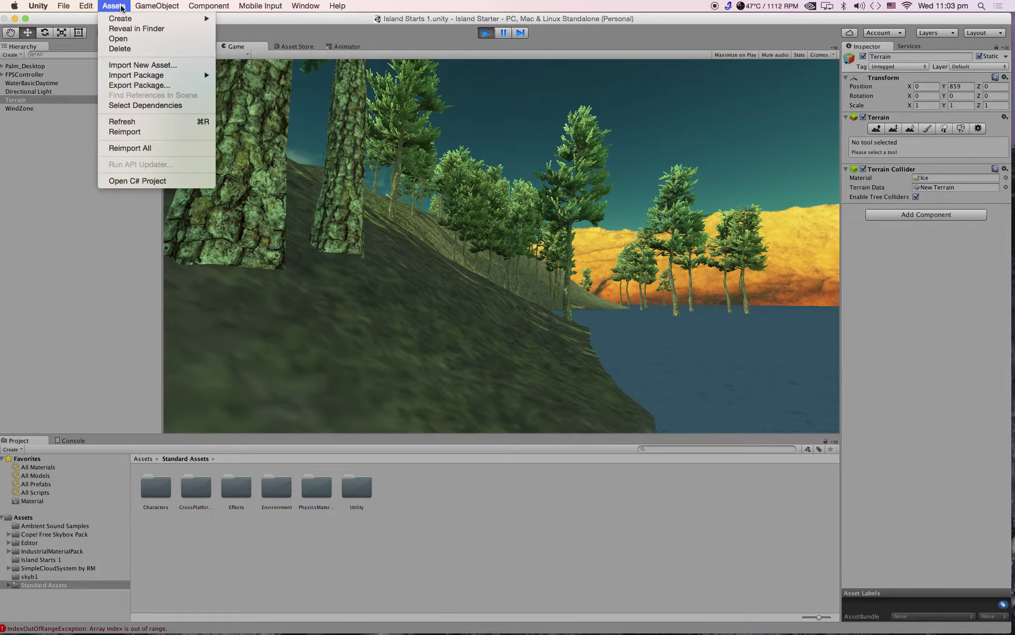
pyautogui.click(133, 65)
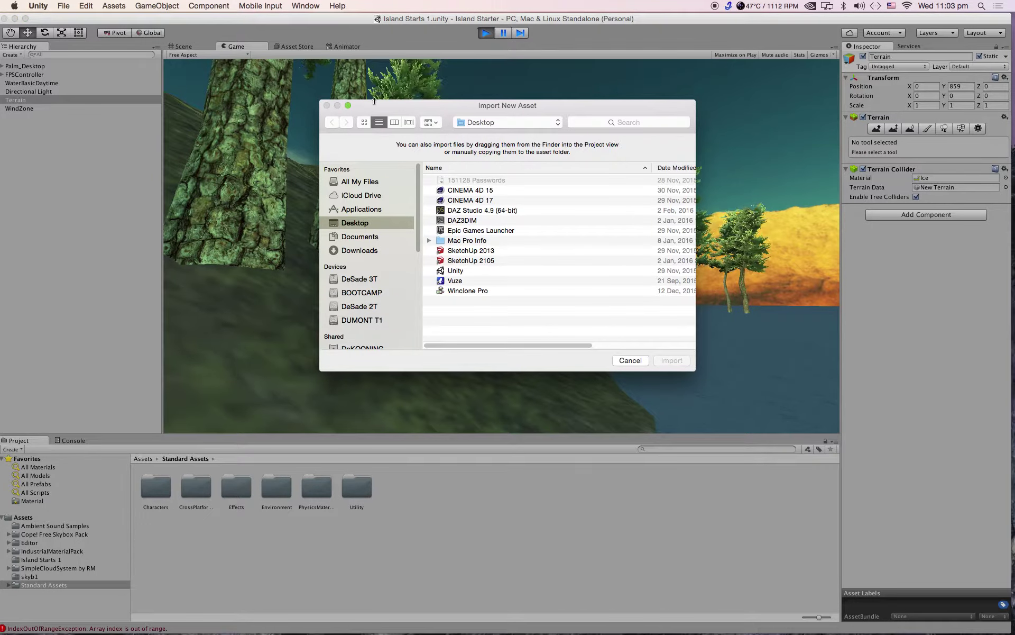
pyautogui.moveTo(378, 110); pyautogui.dragTo(365, 108)
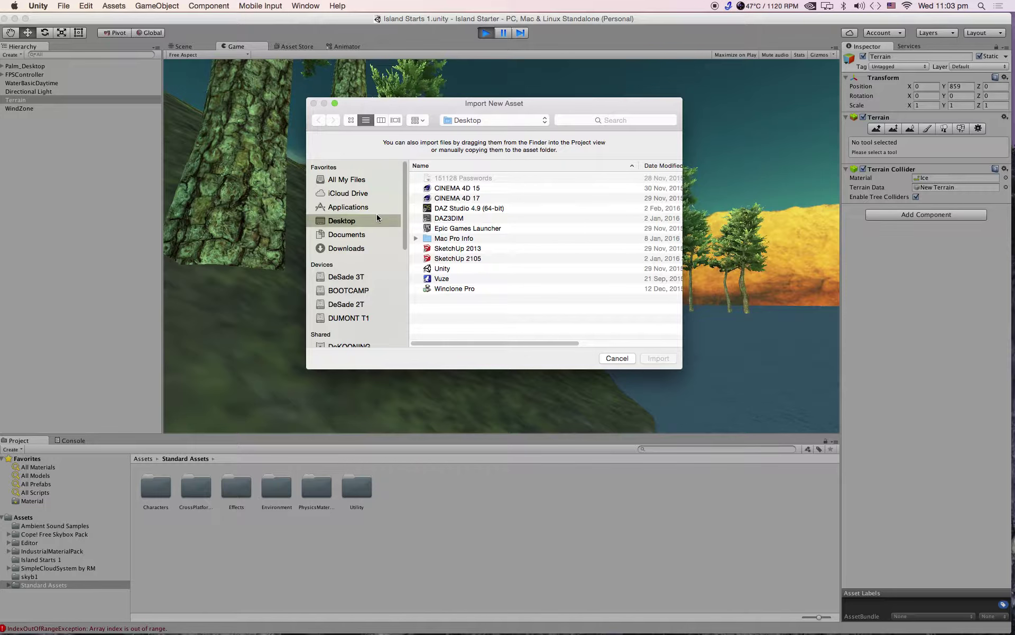
pyautogui.click(348, 304)
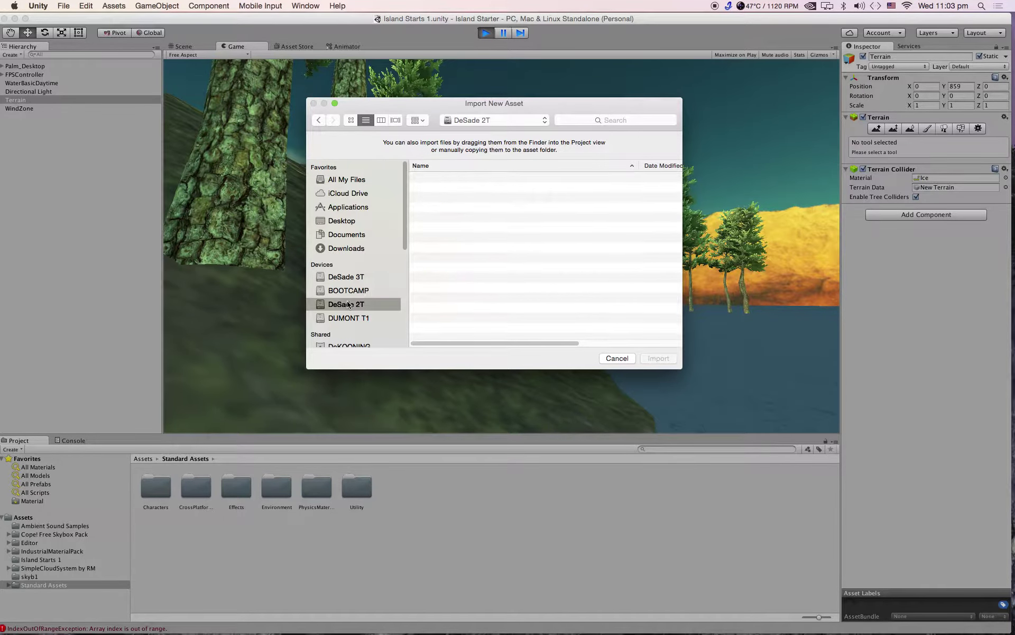
pyautogui.doubleClick(440, 179)
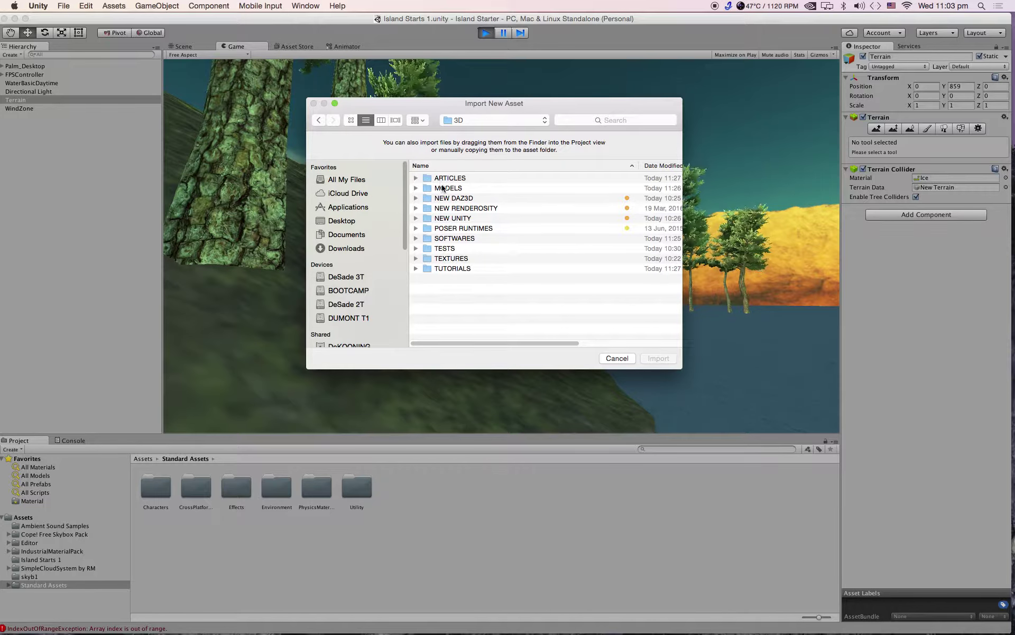
pyautogui.doubleClick(443, 219)
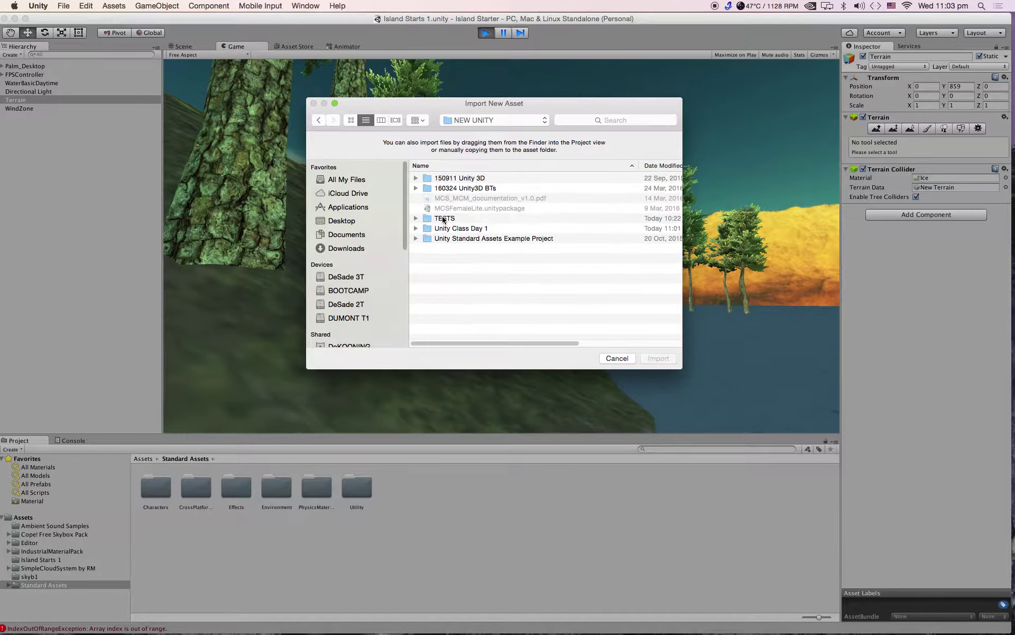
pyautogui.doubleClick(445, 179)
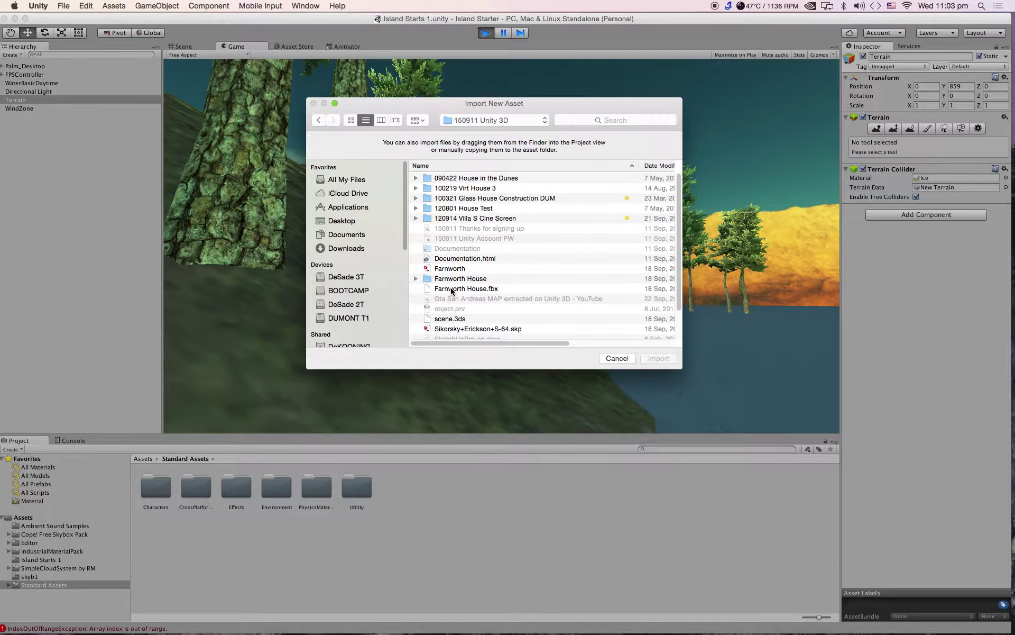
pyautogui.click(453, 290)
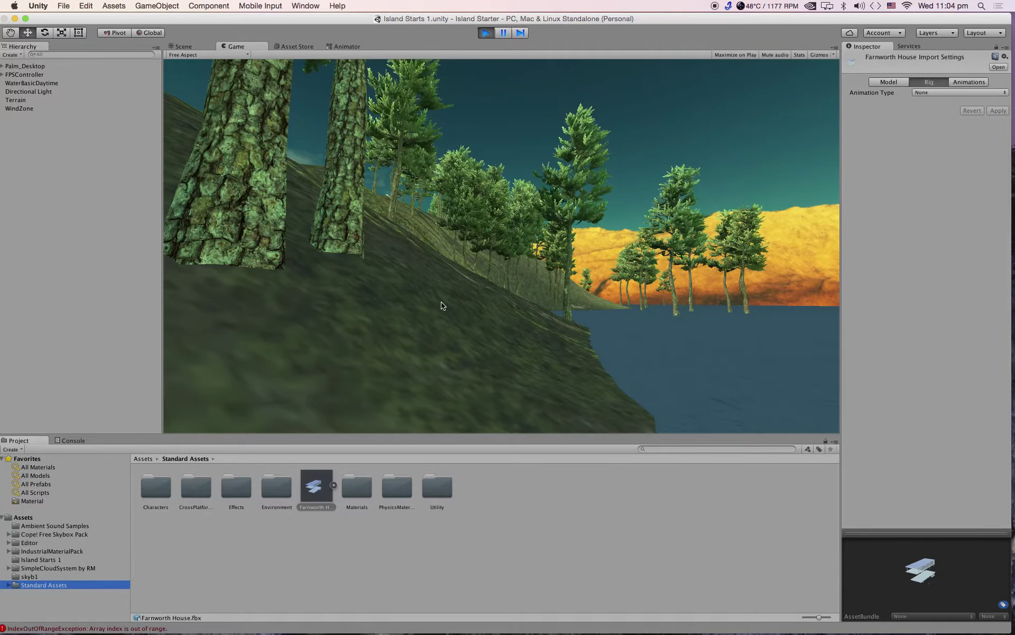
# Step: Try to place the imported Farnworth House model on the hillside in the running game view
pyautogui.click(321, 487)
pyautogui.moveTo(325, 480); pyautogui.dragTo(437, 419)
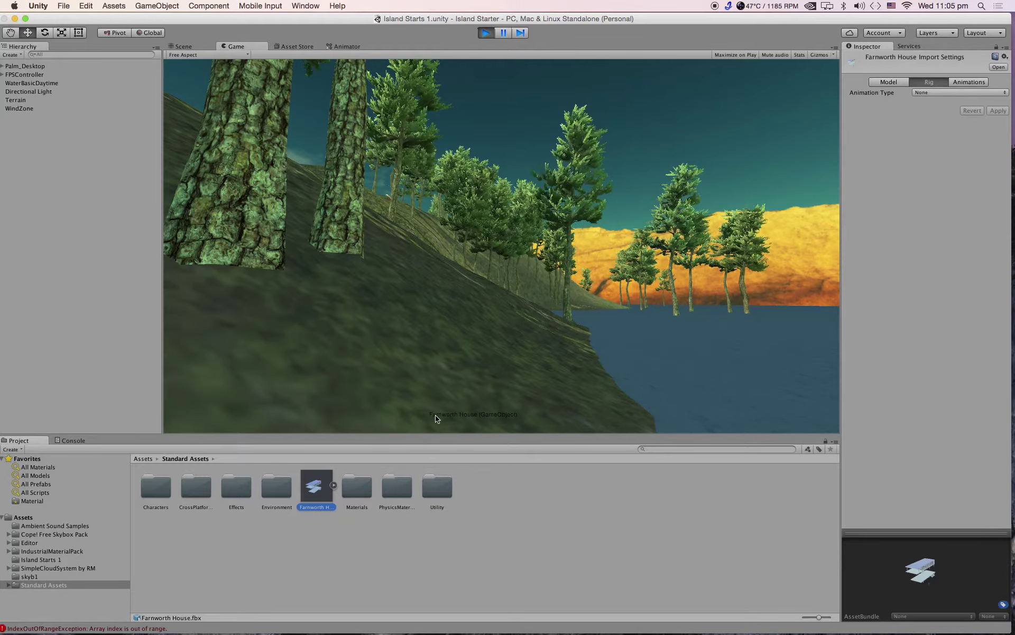
pyautogui.moveTo(497, 398); pyautogui.dragTo(614, 332)
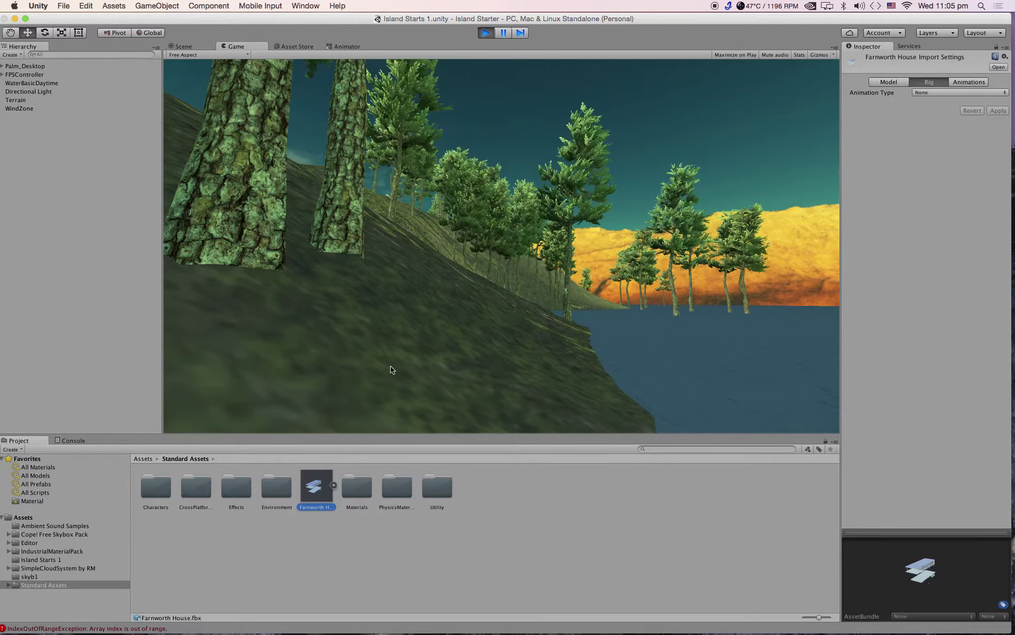
# Step: Expand the Farnworth House asset to examine the individual meshes it contains
pyautogui.click(333, 486)
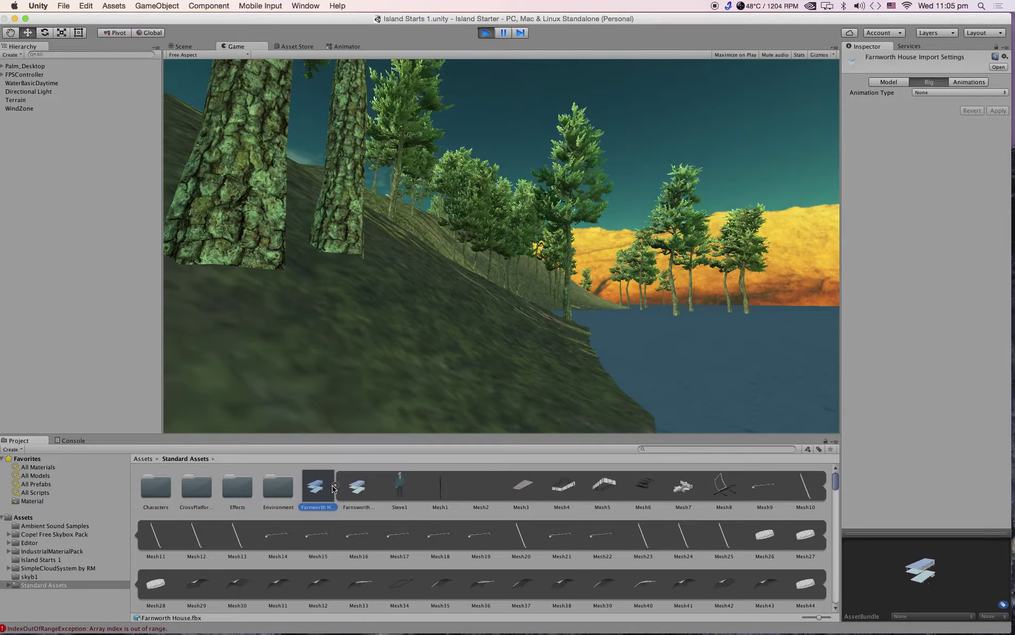
# Step: Exit play mode and place the Farnworth House model in the scene at the water's edge of the narrow inlet
pyautogui.click(333, 486)
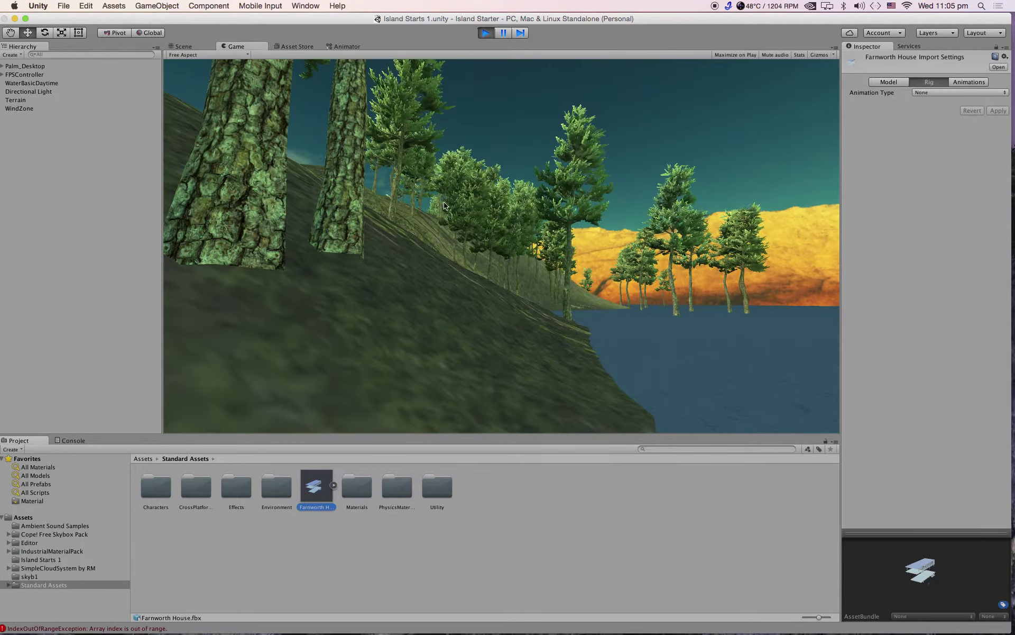
pyautogui.click(485, 34)
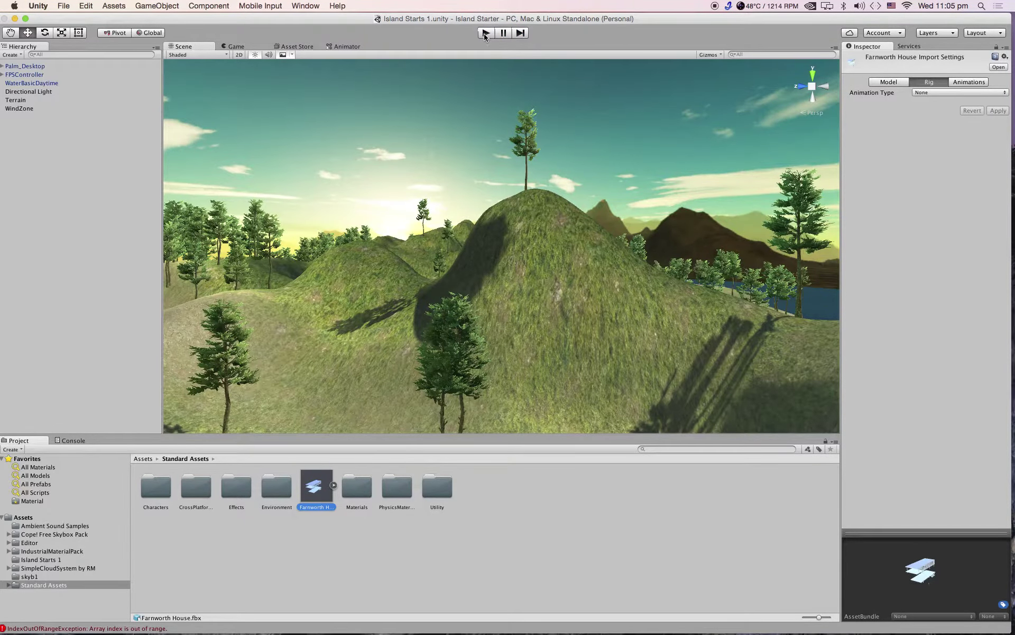
pyautogui.moveTo(461, 309); pyautogui.dragTo(376, 335, button='right')
pyautogui.moveTo(426, 363); pyautogui.dragTo(619, 379, button='right')
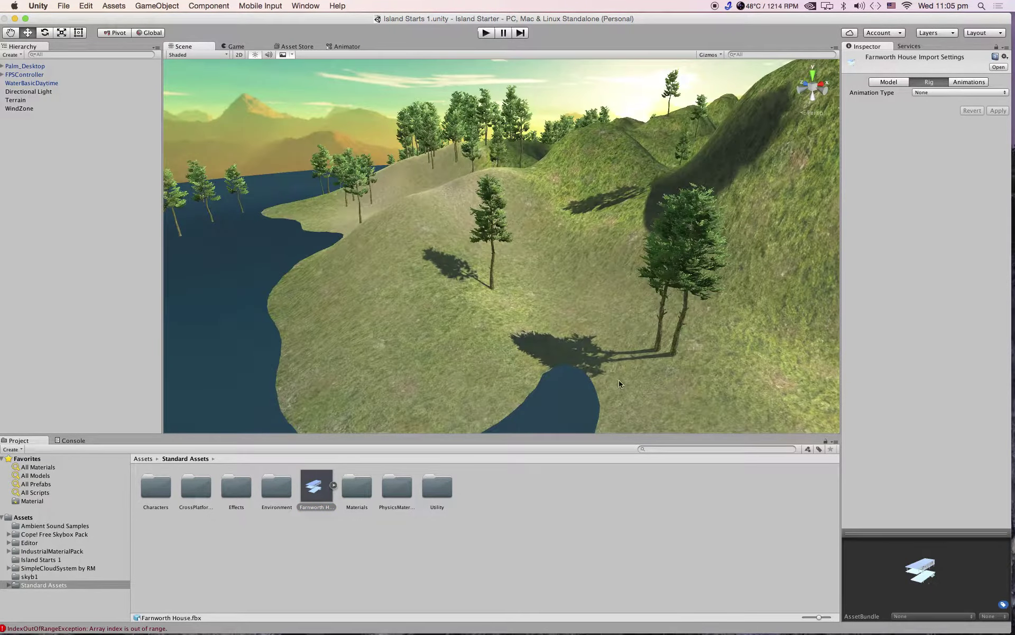
pyautogui.moveTo(567, 311); pyautogui.dragTo(555, 286, button='right')
pyautogui.scroll(-10, 555, 283)
pyautogui.moveTo(506, 280); pyautogui.dragTo(588, 301, button='middle')
pyautogui.moveTo(523, 269); pyautogui.dragTo(579, 273, button='right')
pyautogui.moveTo(362, 271); pyautogui.dragTo(472, 265, button='right')
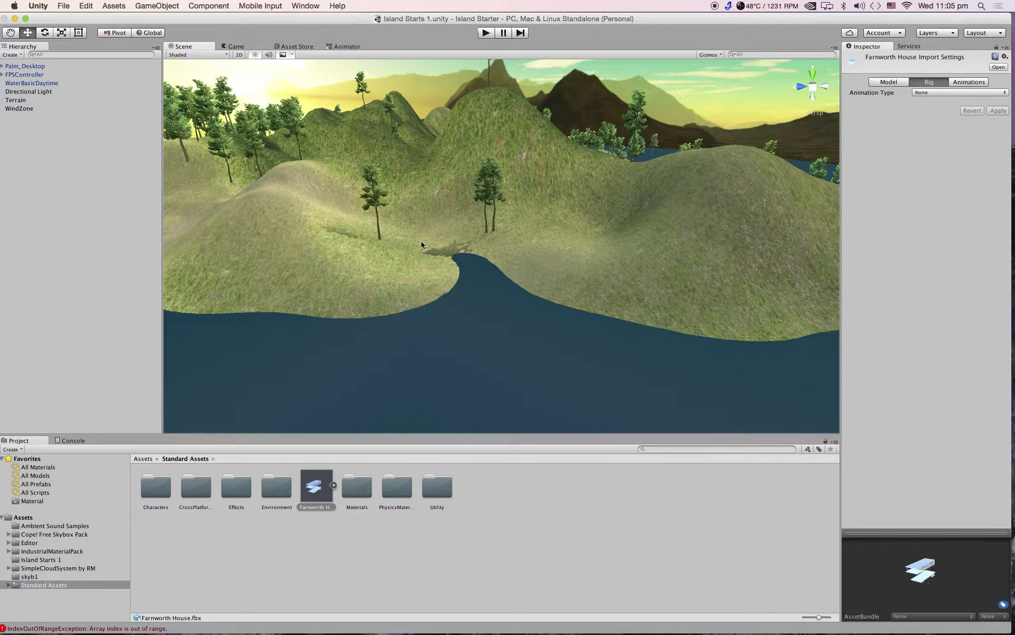
pyautogui.moveTo(320, 472); pyautogui.dragTo(500, 270)
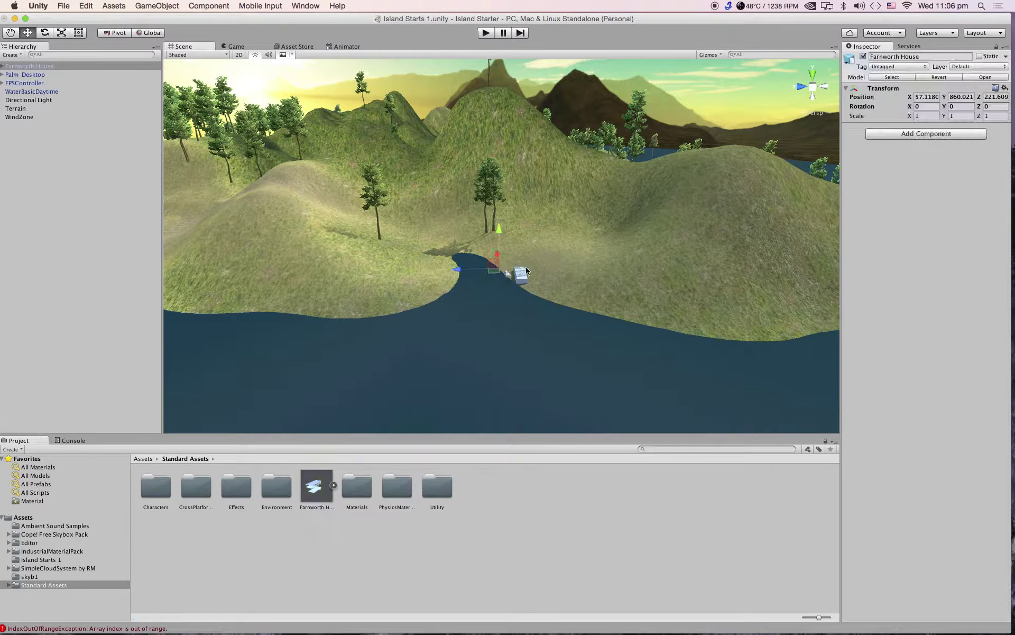
# Step: Scale the Farnworth House up uniformly to about 4.13
pyautogui.scroll(1, 518, 271)
pyautogui.scroll(5, 519, 273)
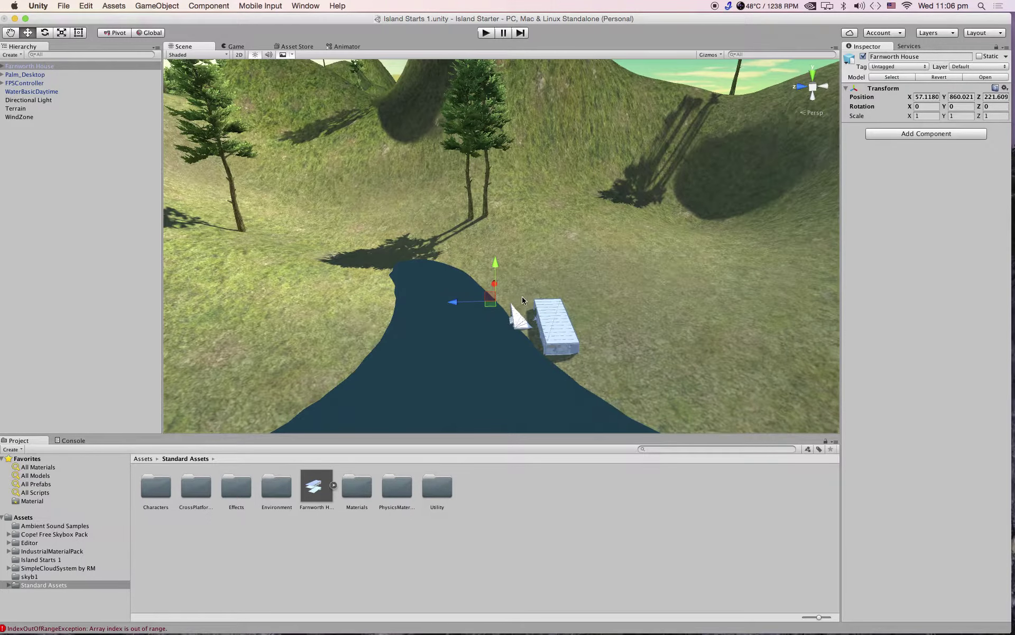
pyautogui.moveTo(522, 298); pyautogui.dragTo(608, 239, button='right')
pyautogui.moveTo(514, 353); pyautogui.dragTo(526, 288, button='middle')
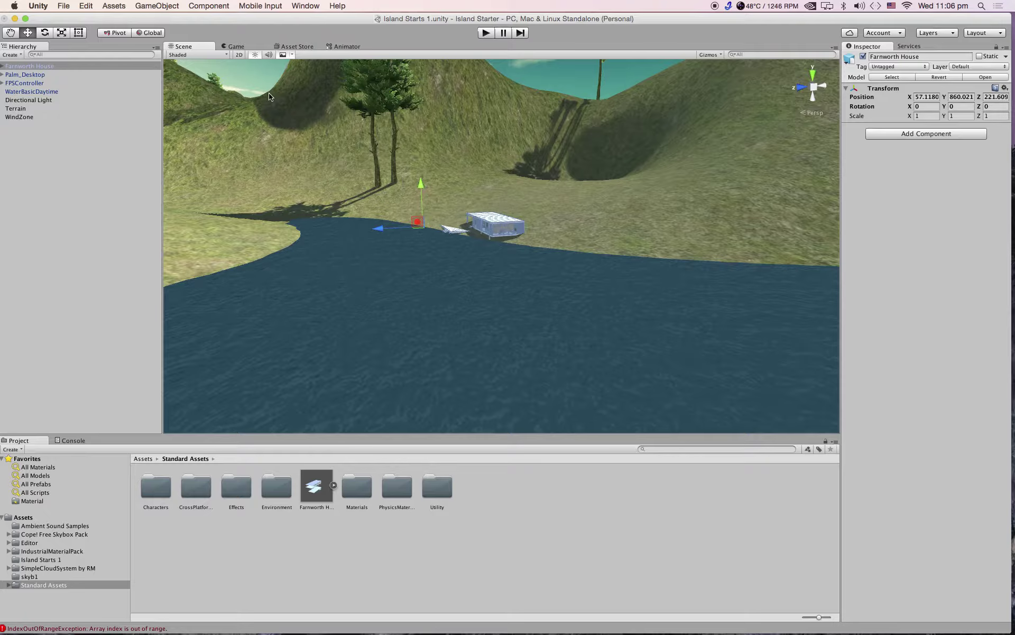
pyautogui.click(61, 32)
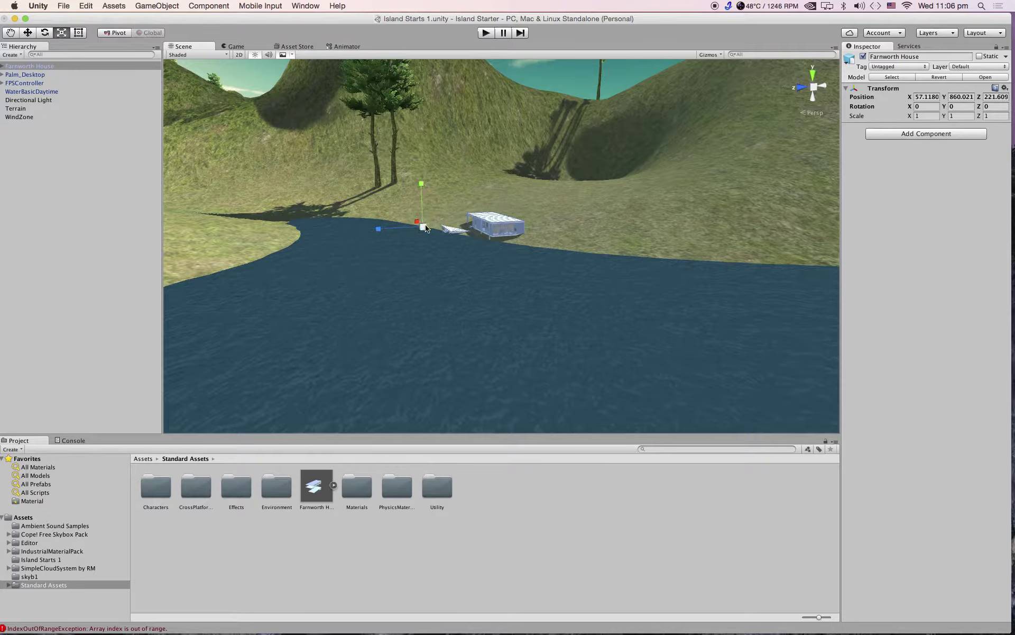
pyautogui.moveTo(424, 232); pyautogui.dragTo(473, 247, button='right')
pyautogui.moveTo(369, 214); pyautogui.dragTo(425, 244, button='middle')
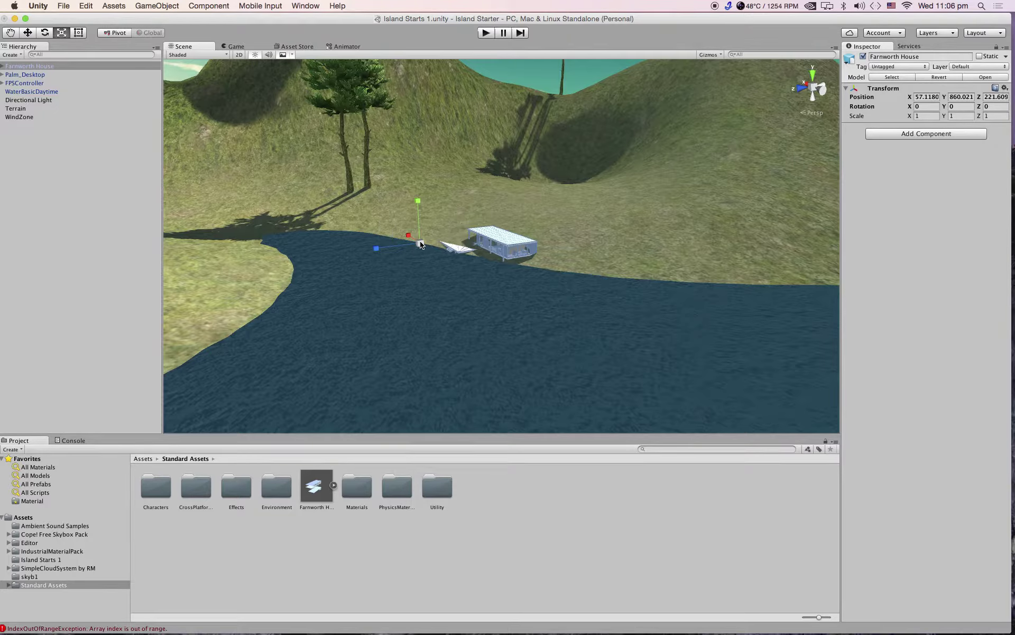
pyautogui.moveTo(420, 245); pyautogui.dragTo(535, 97)
pyautogui.scroll(-5, 506, 168)
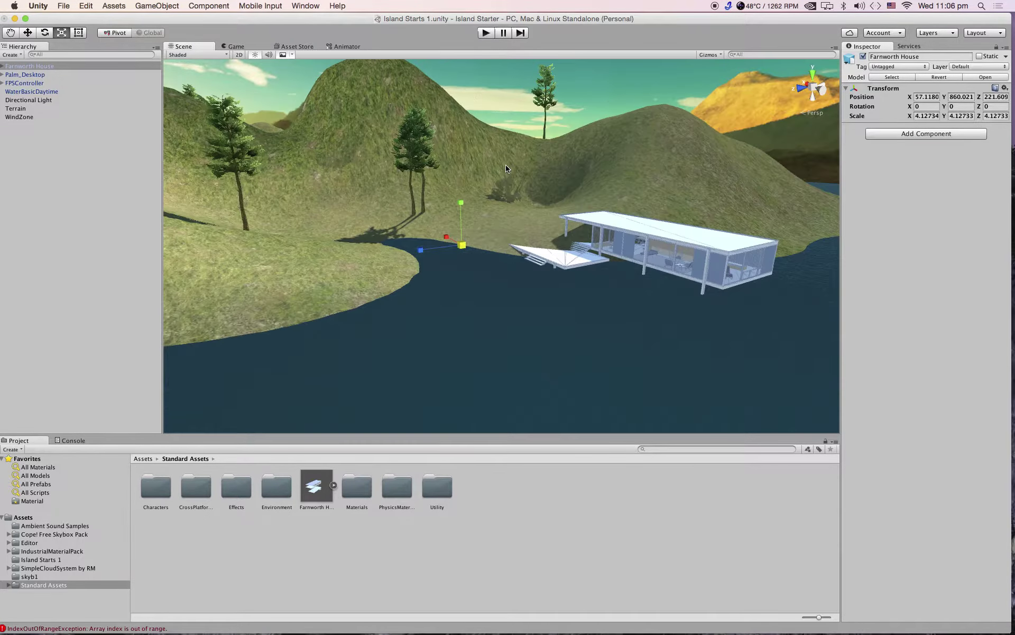
pyautogui.moveTo(509, 173); pyautogui.dragTo(493, 178, button='middle')
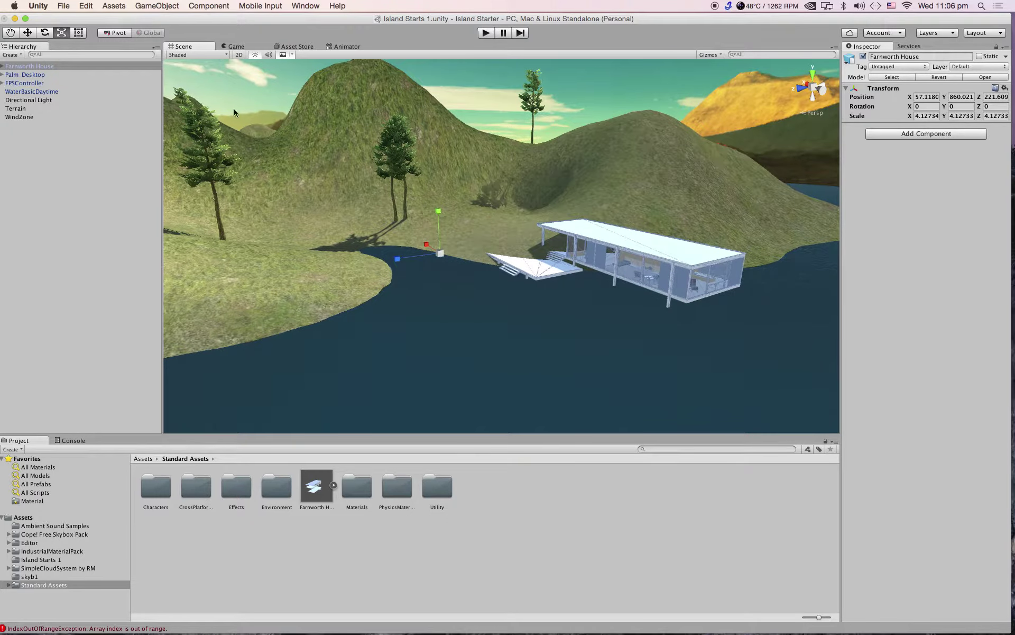
# Step: Move the Farnworth House so its terrace stairs meet the shore, at about X 72.8, Y 860.1, Z 240.7
pyautogui.click(28, 33)
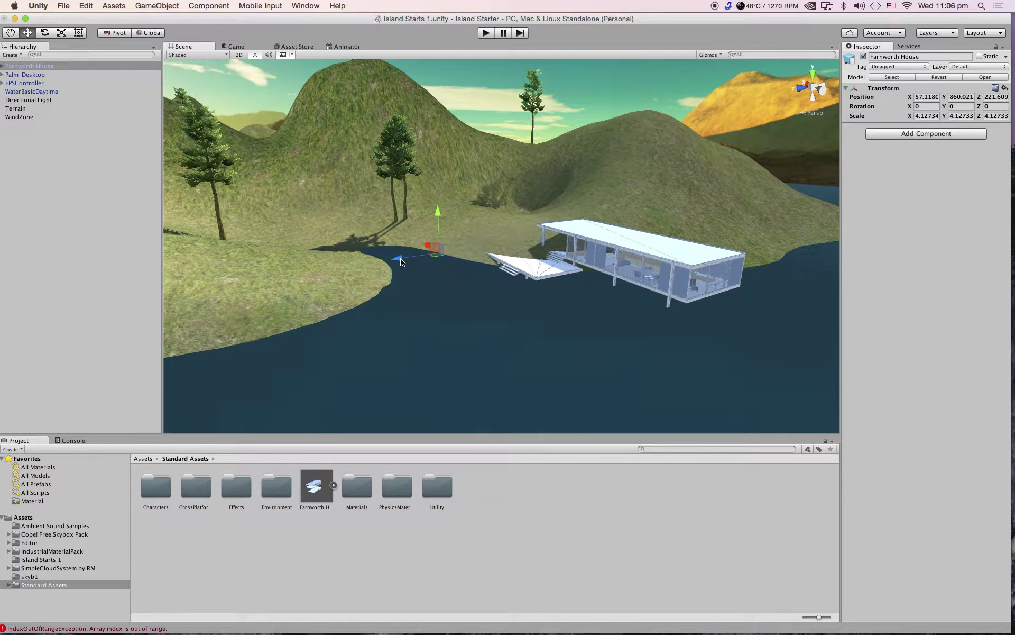
pyautogui.moveTo(399, 258); pyautogui.dragTo(354, 265)
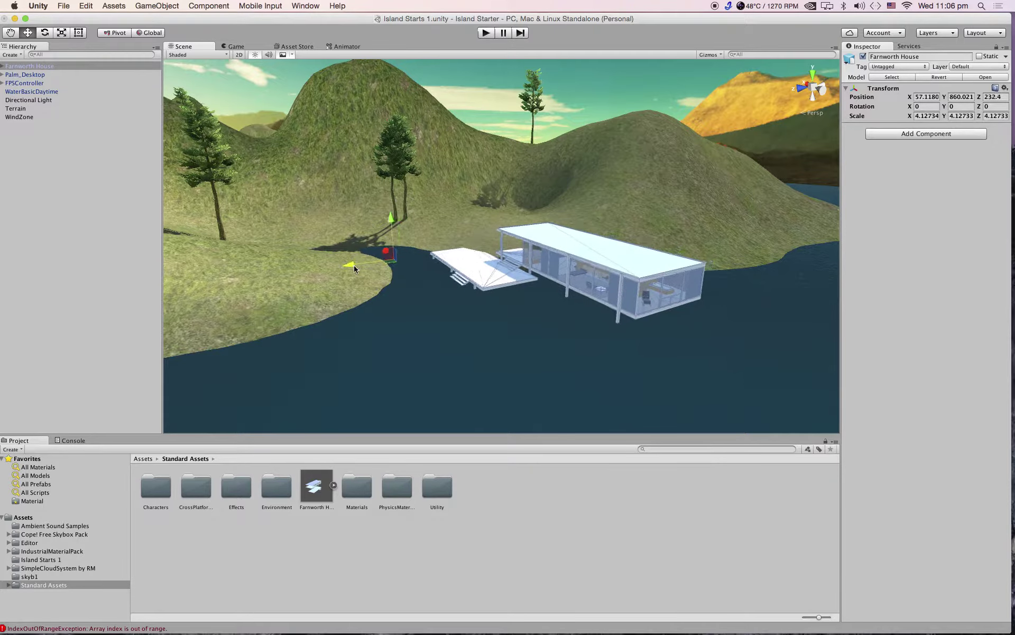
pyautogui.moveTo(390, 220); pyautogui.dragTo(393, 215)
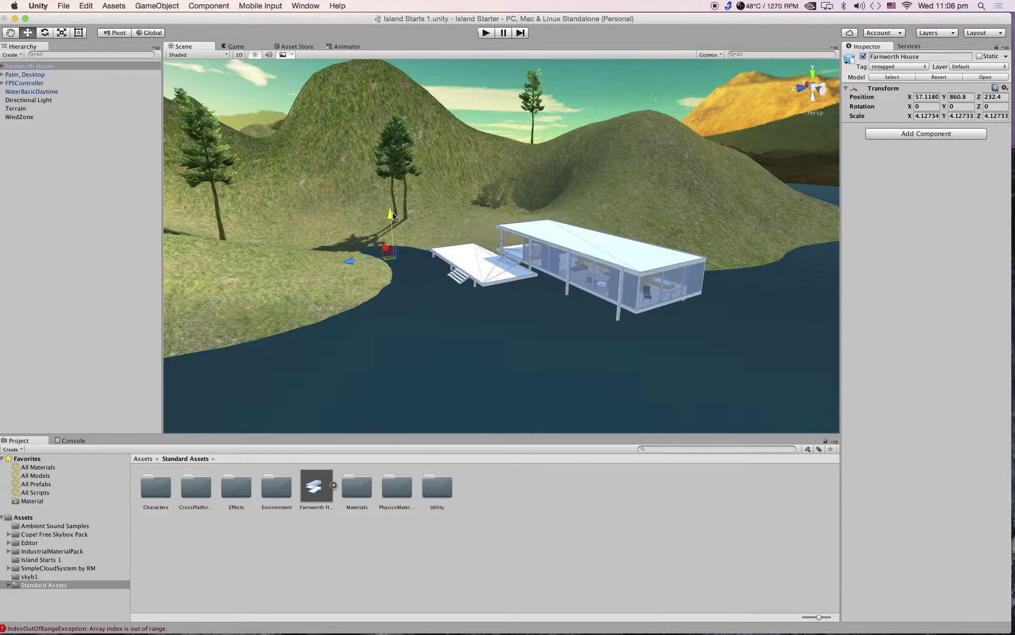
pyautogui.moveTo(437, 252)
pyautogui.mouseDown(button='right')
pyautogui.moveTo(486, 259)
pyautogui.moveTo(444, 265)
pyautogui.moveTo(496, 264)
pyautogui.moveTo(437, 257)
pyautogui.mouseUp(button='right')
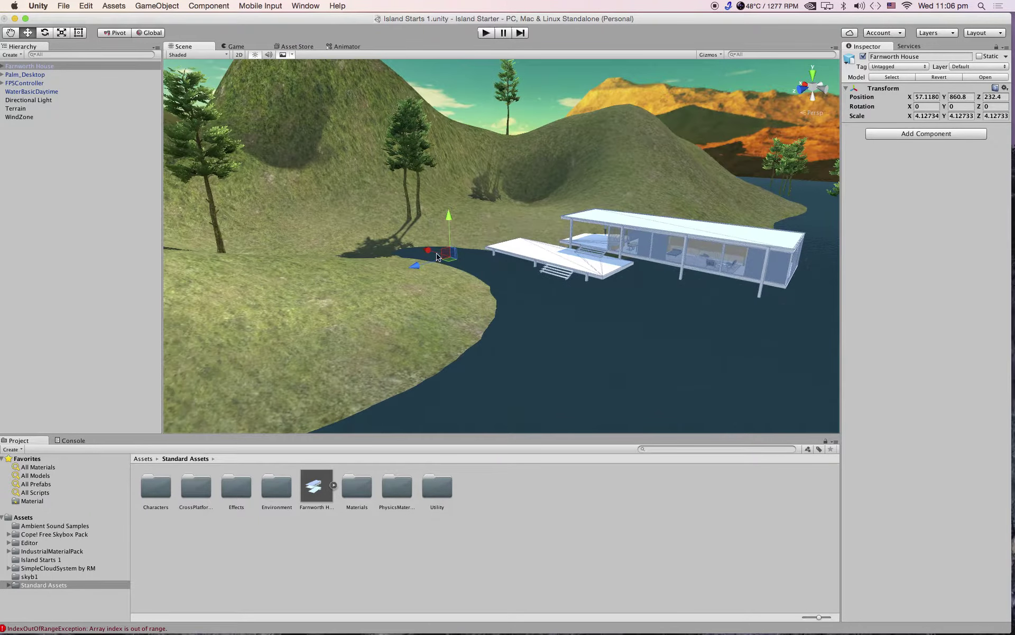
pyautogui.moveTo(430, 253); pyautogui.dragTo(336, 261)
pyautogui.moveTo(370, 212); pyautogui.dragTo(370, 214)
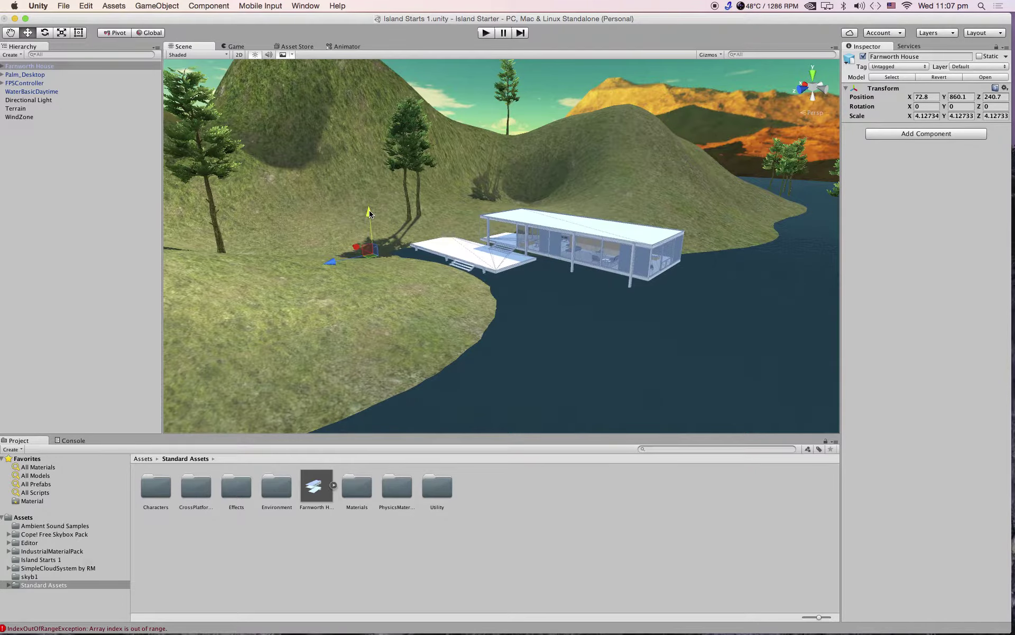
# Step: Add a Rigidbody physics component to the Farnworth House
pyautogui.scroll(5, 532, 243)
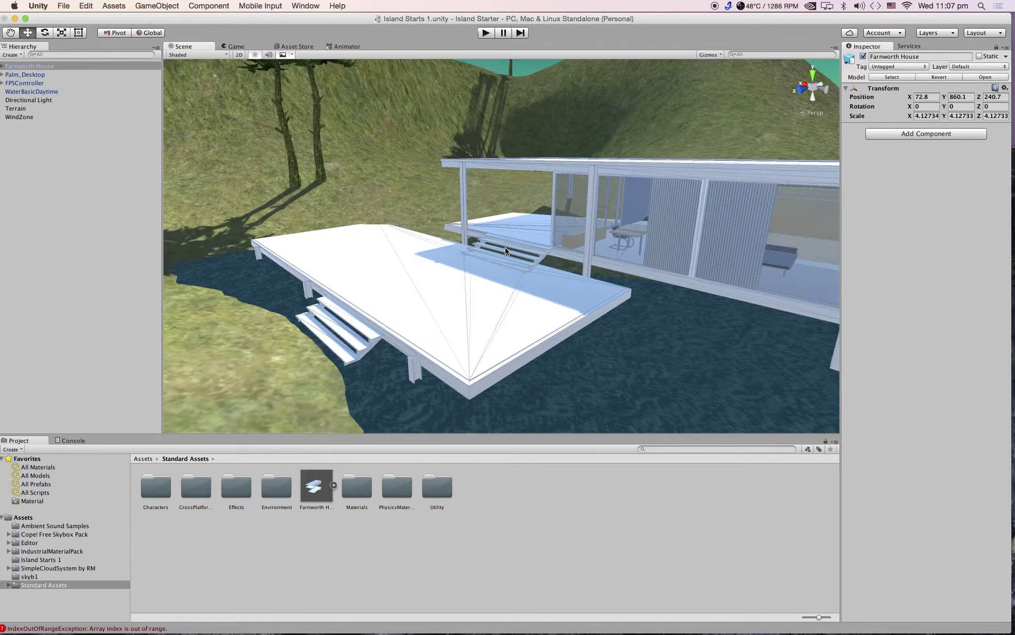
pyautogui.keyDown('alt'); pyautogui.moveTo(491, 250); pyautogui.dragTo(530, 212); pyautogui.keyUp('alt')
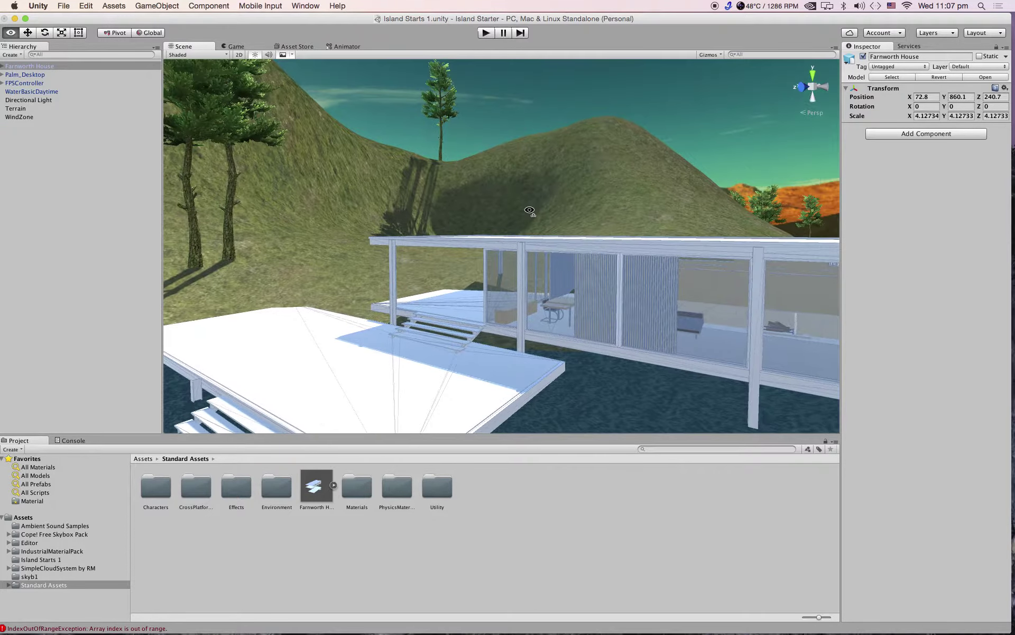
pyautogui.moveTo(497, 263)
pyautogui.keyDown('alt'); pyautogui.mouseDown()
pyautogui.moveTo(505, 237)
pyautogui.moveTo(543, 263)
pyautogui.moveTo(497, 257)
pyautogui.mouseUp(); pyautogui.keyUp('alt')
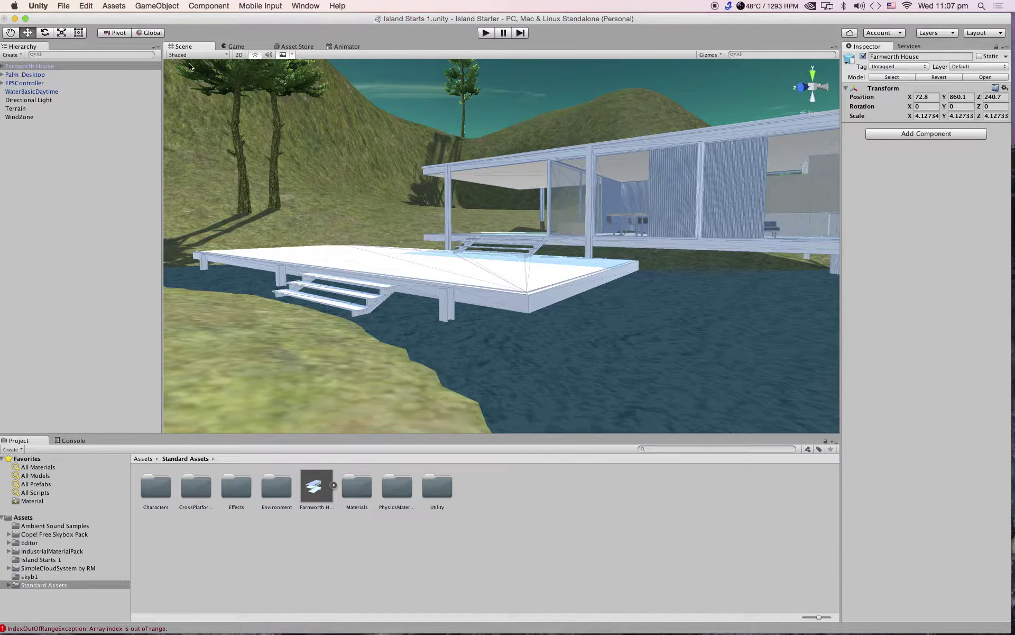
pyautogui.click(931, 135)
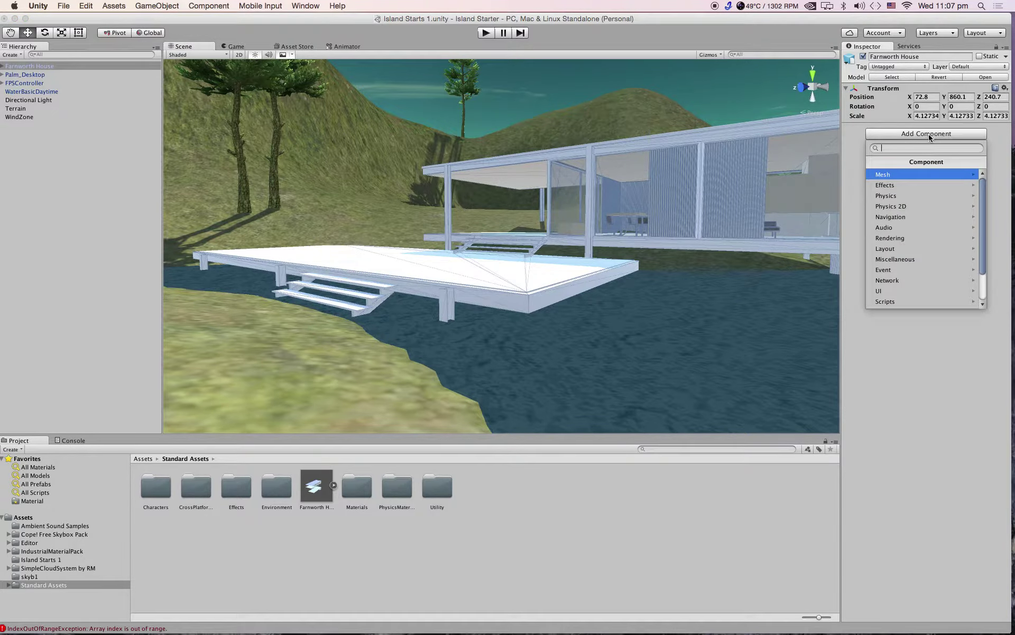
pyautogui.click(908, 196)
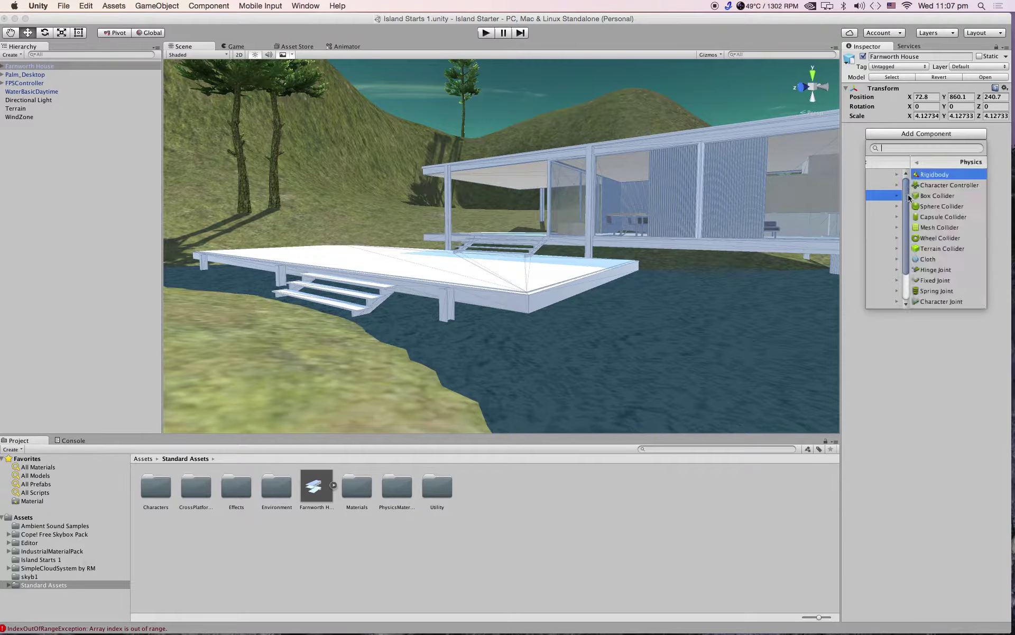
pyautogui.click(898, 178)
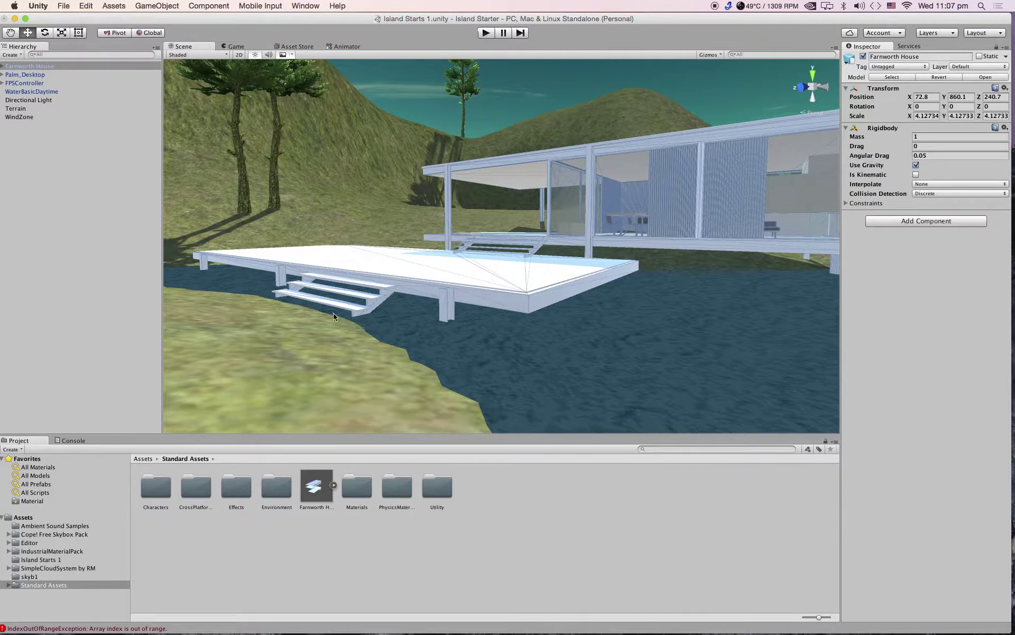
# Step: Examine the house's setting on the shore and the subfolders contained in the Standard Assets folder
pyautogui.keyDown('alt'); pyautogui.moveTo(326, 317); pyautogui.dragTo(263, 313); pyautogui.keyUp('alt')
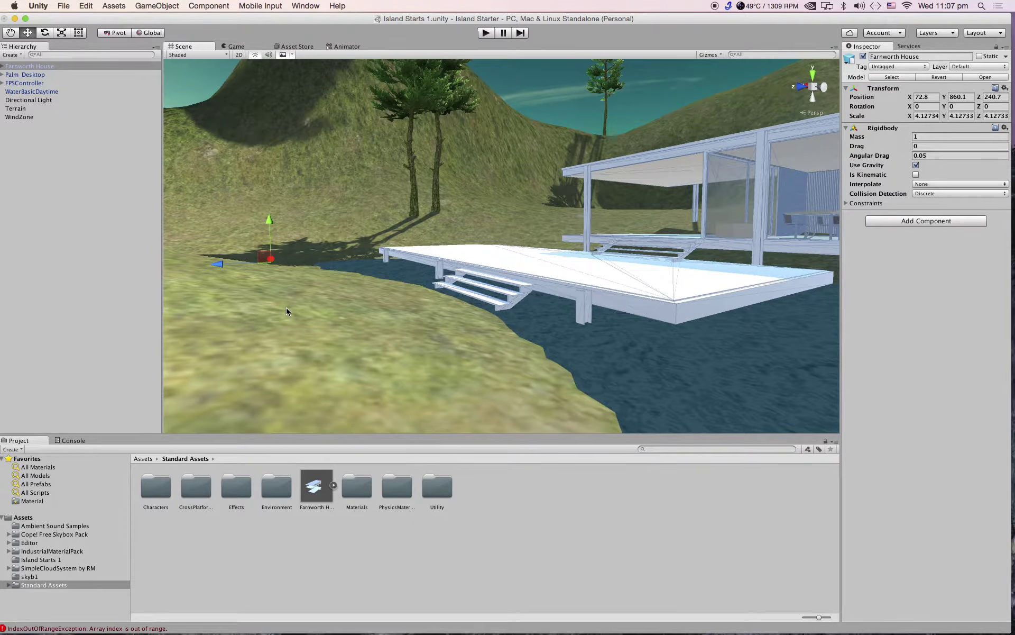
pyautogui.keyDown('alt'); pyautogui.moveTo(402, 294); pyautogui.dragTo(308, 294); pyautogui.keyUp('alt')
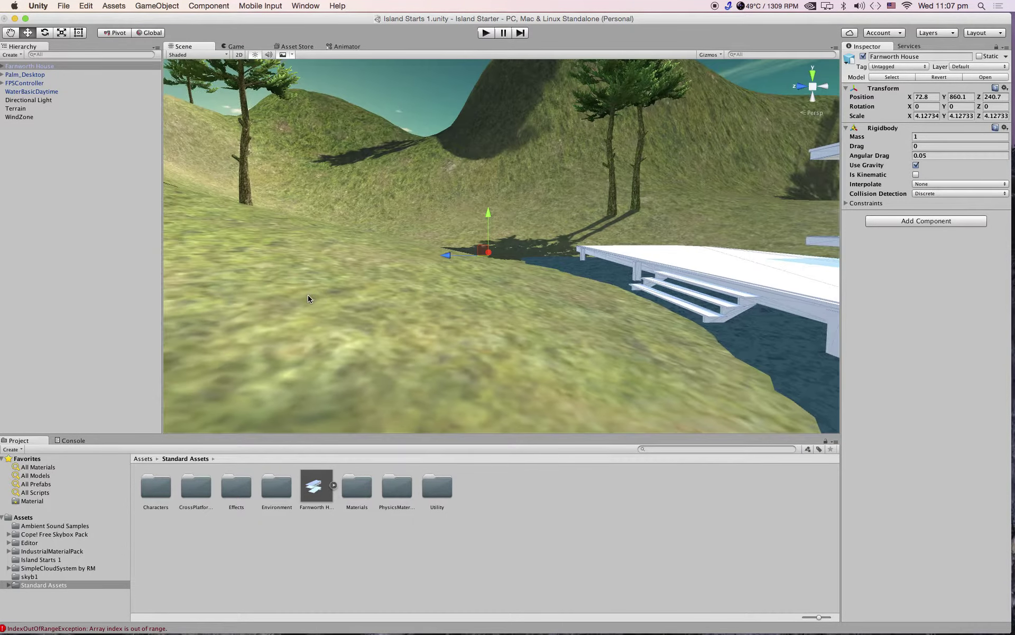
pyautogui.scroll(-5, 354, 272)
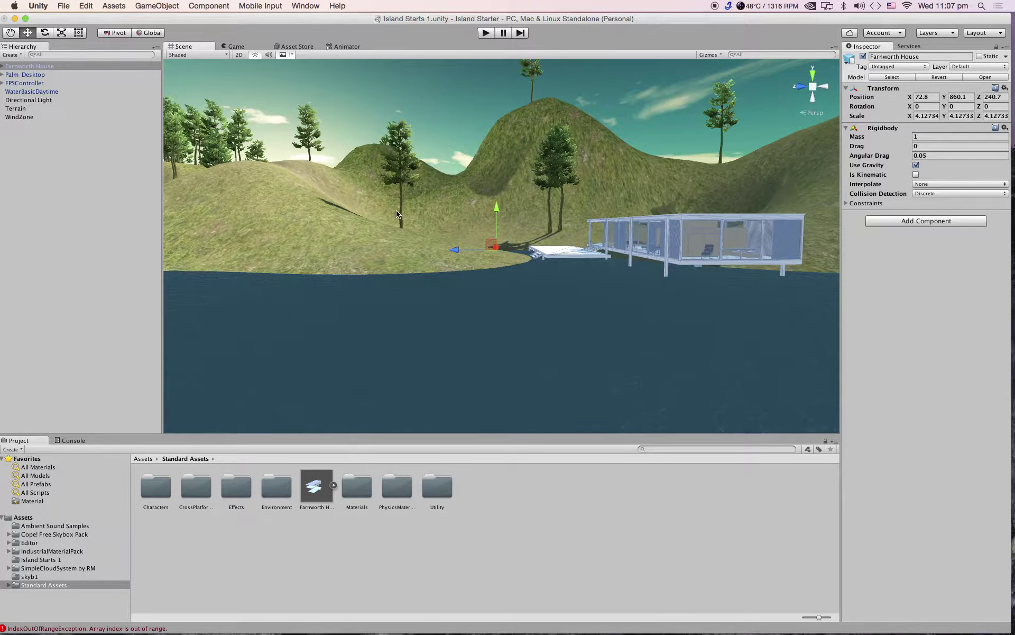
pyautogui.moveTo(400, 222); pyautogui.dragTo(405, 255, button='middle')
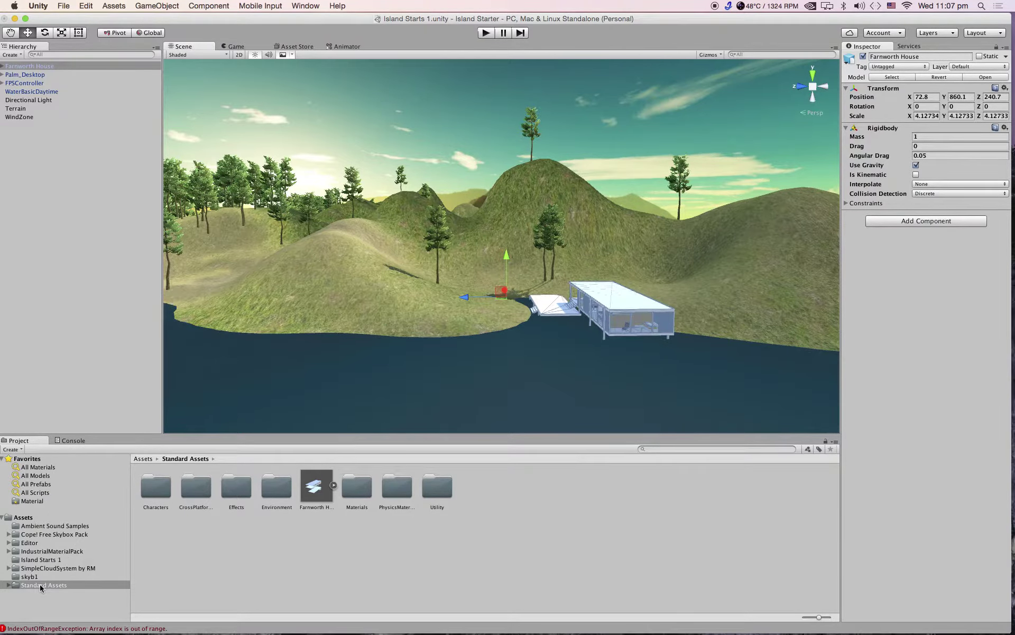
pyautogui.click(10, 587)
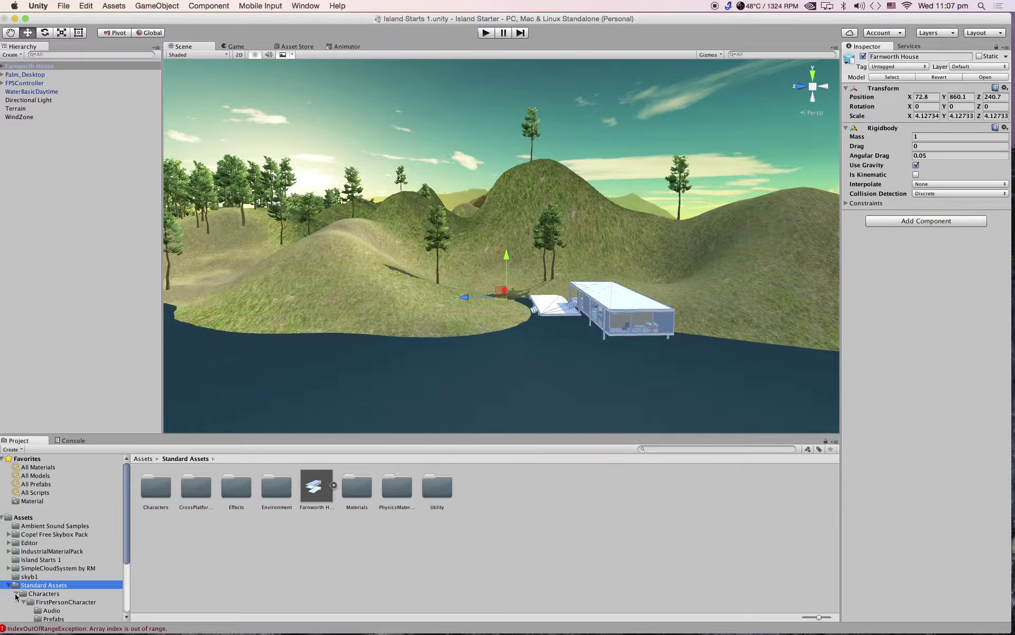
pyautogui.click(16, 594)
pyautogui.scroll(-2, 18, 600)
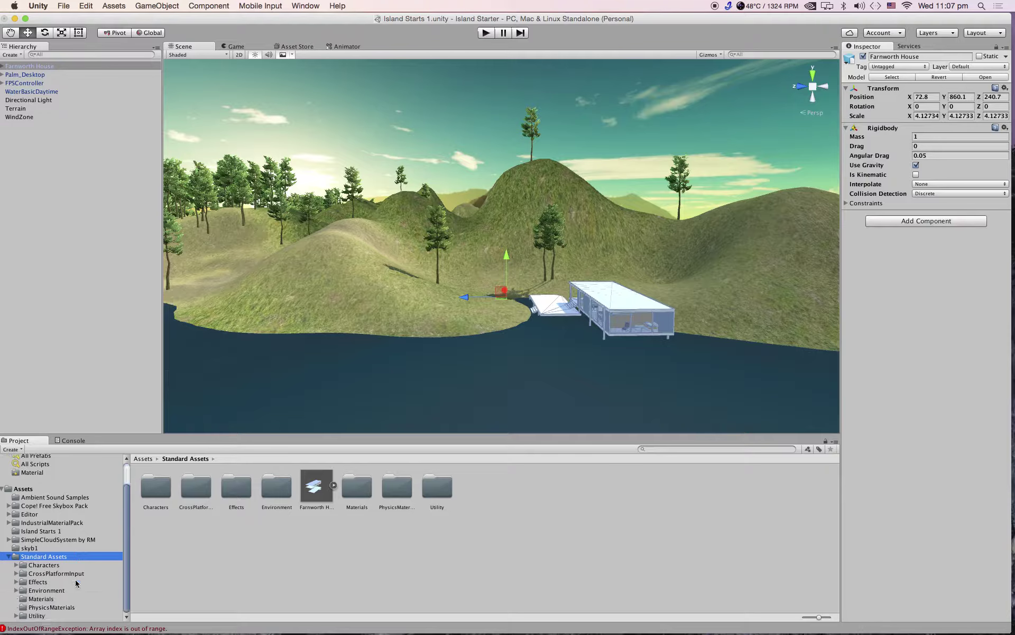
pyautogui.click(9, 558)
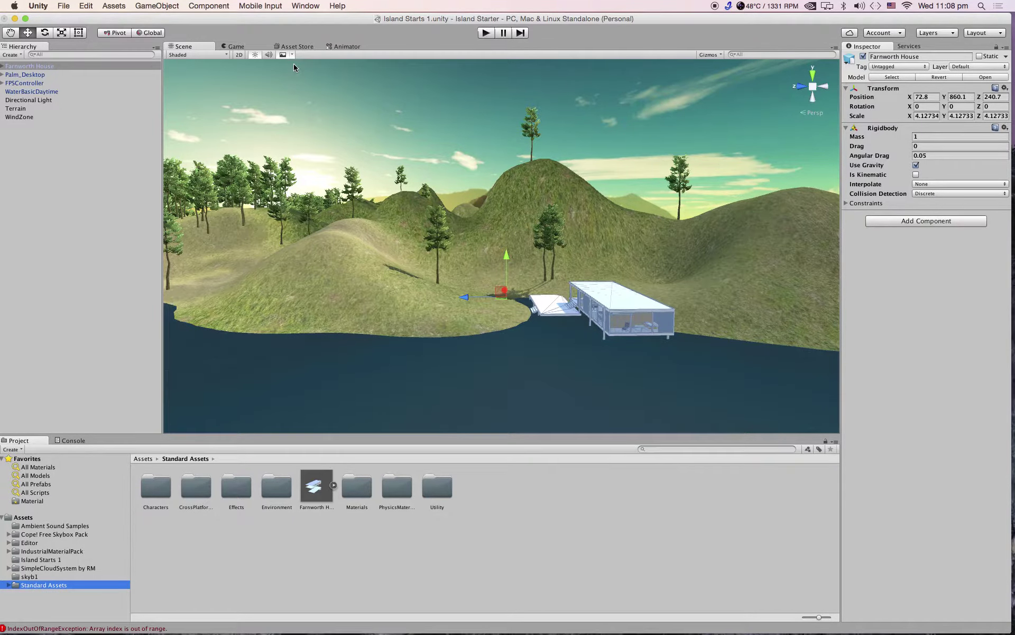
# Step: Look up the Standard Assets package among the Asset Store downloads and return to the island scene
pyautogui.click(288, 47)
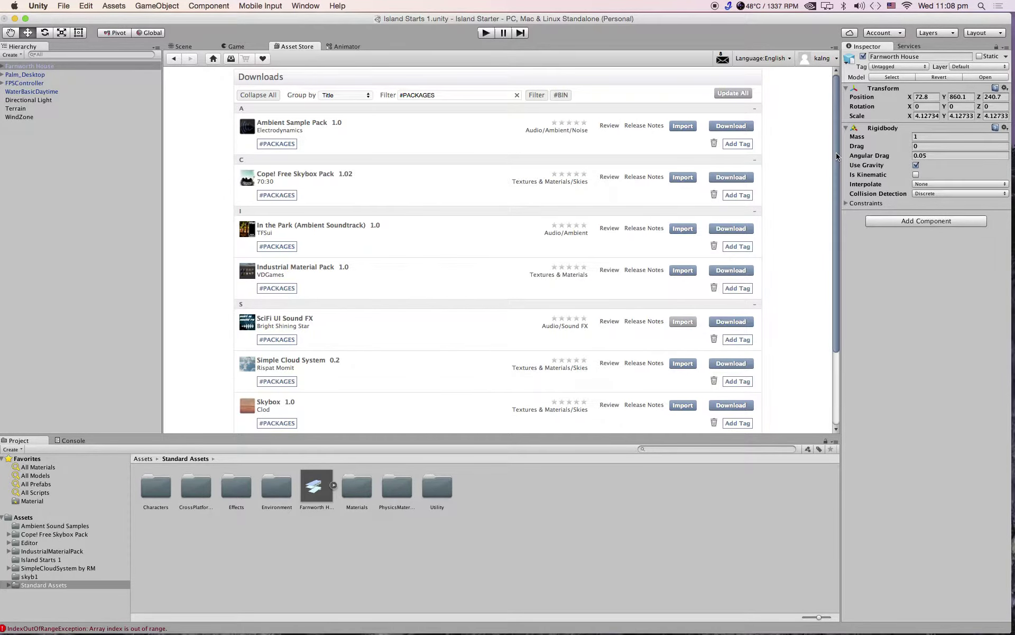
pyautogui.scroll(-5, 831, 253)
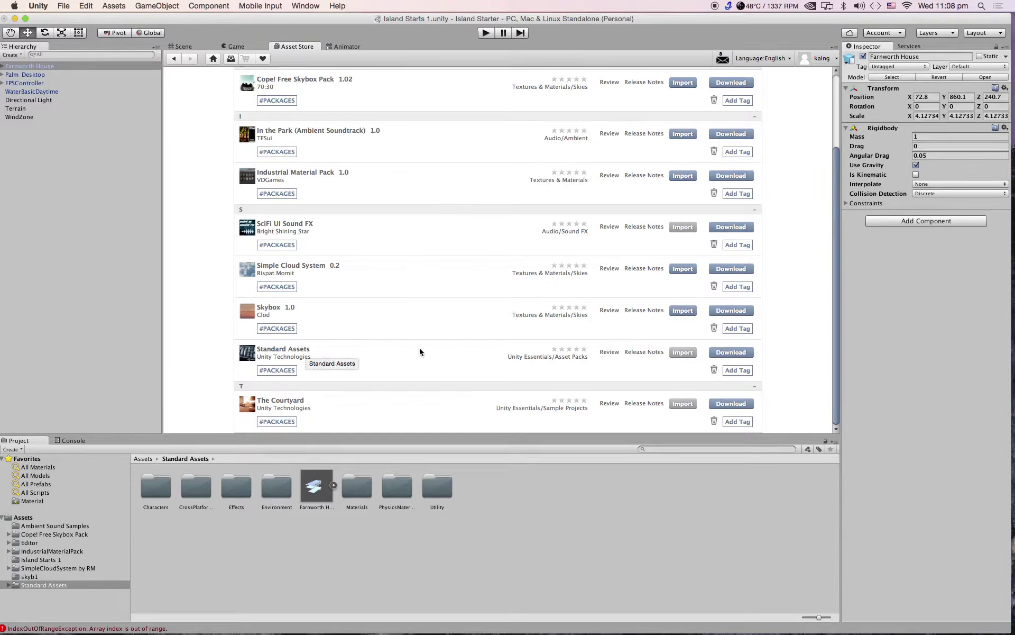
pyautogui.click(685, 353)
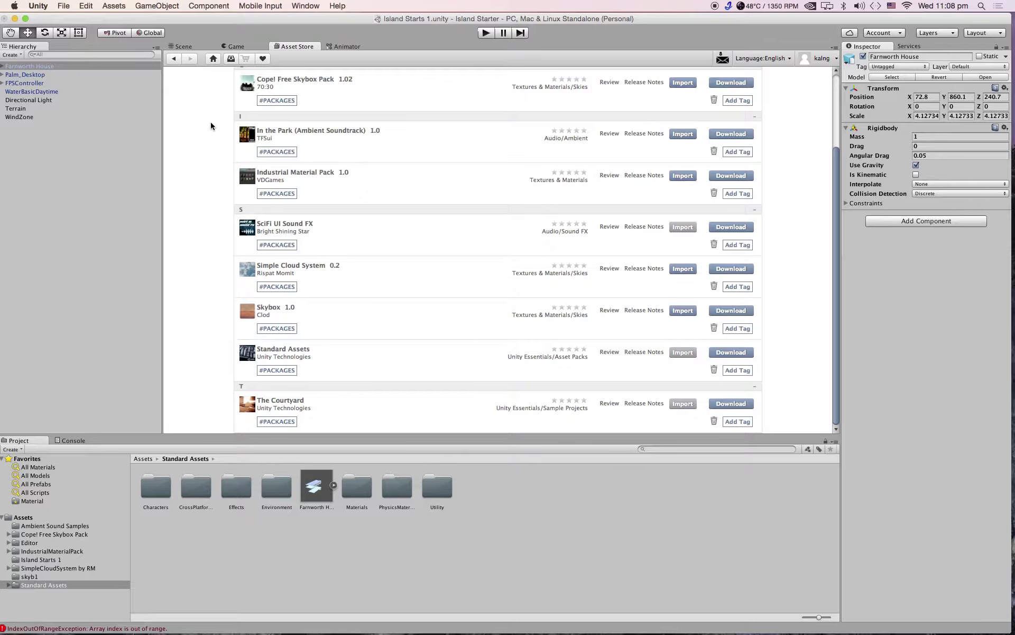
pyautogui.click(185, 46)
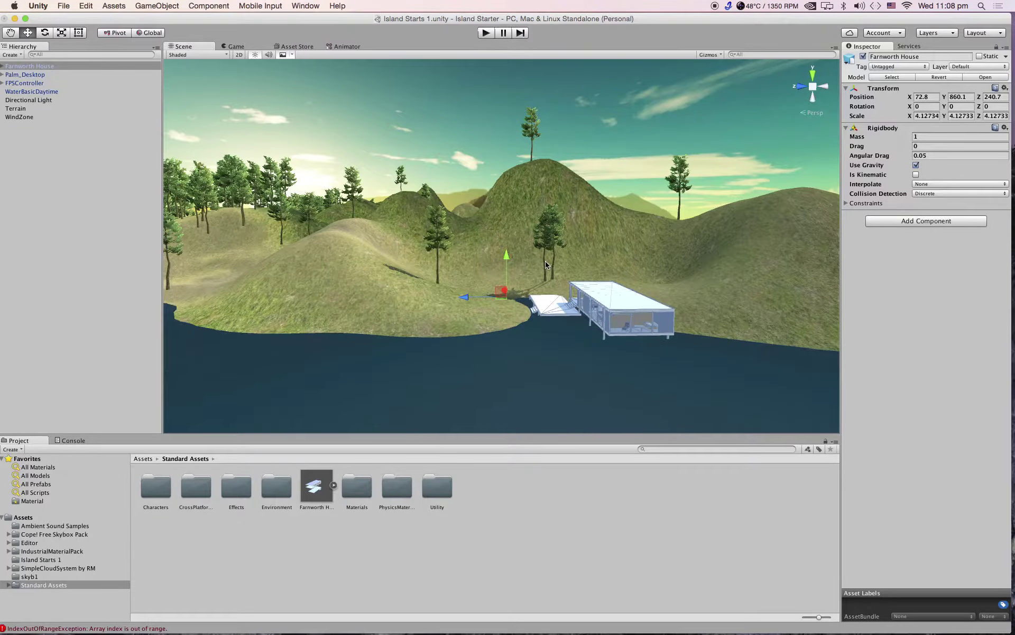
pyautogui.scroll(5, 566, 266)
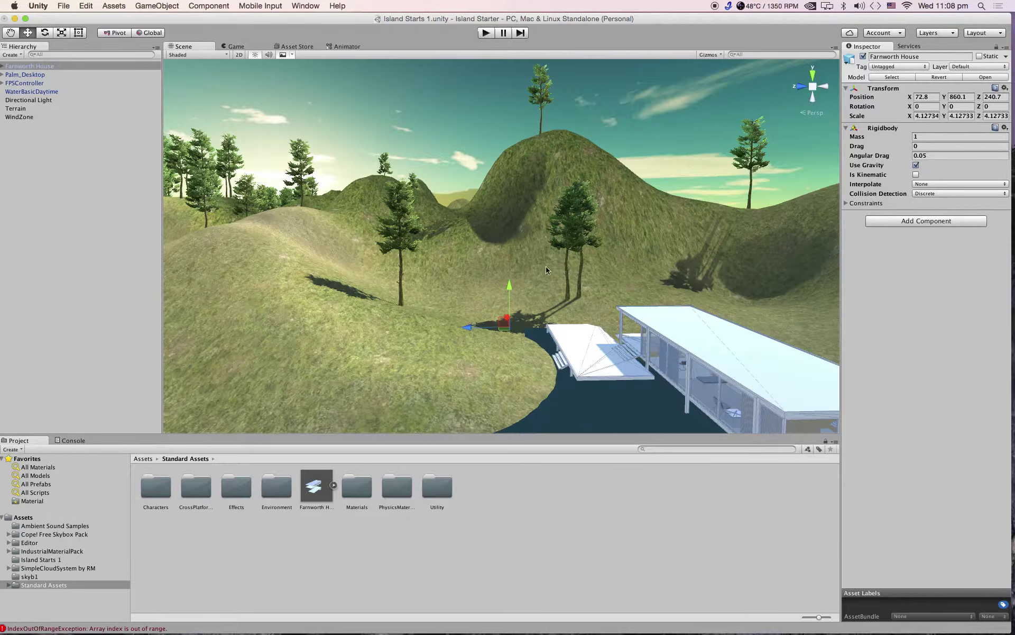
pyautogui.scroll(-5, 483, 280)
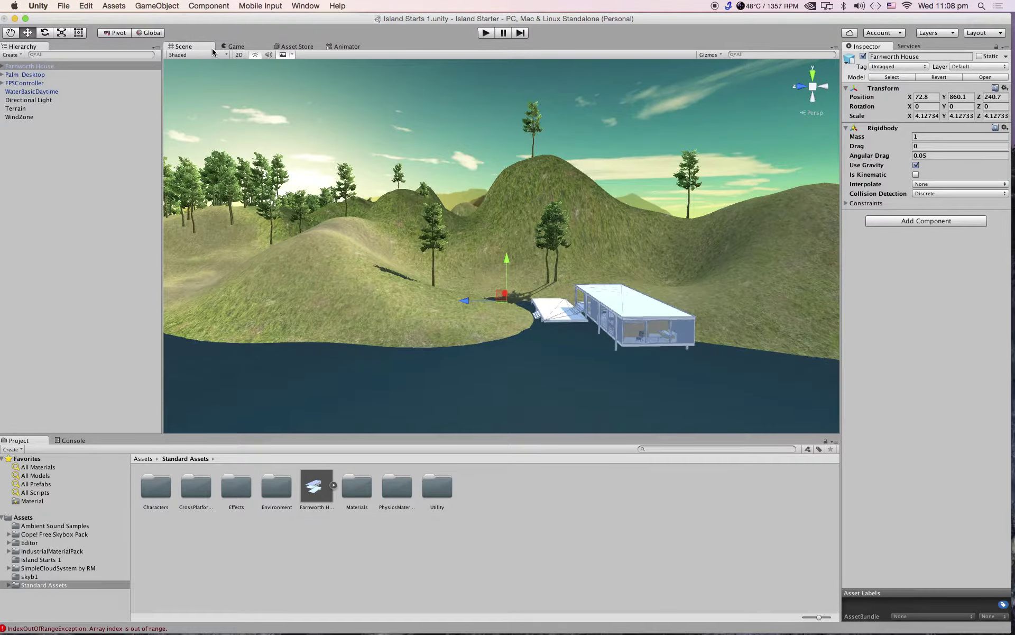
# Step: Start a new empty scene, saving the changes made to the Island Starts 1 scene
pyautogui.click(64, 6)
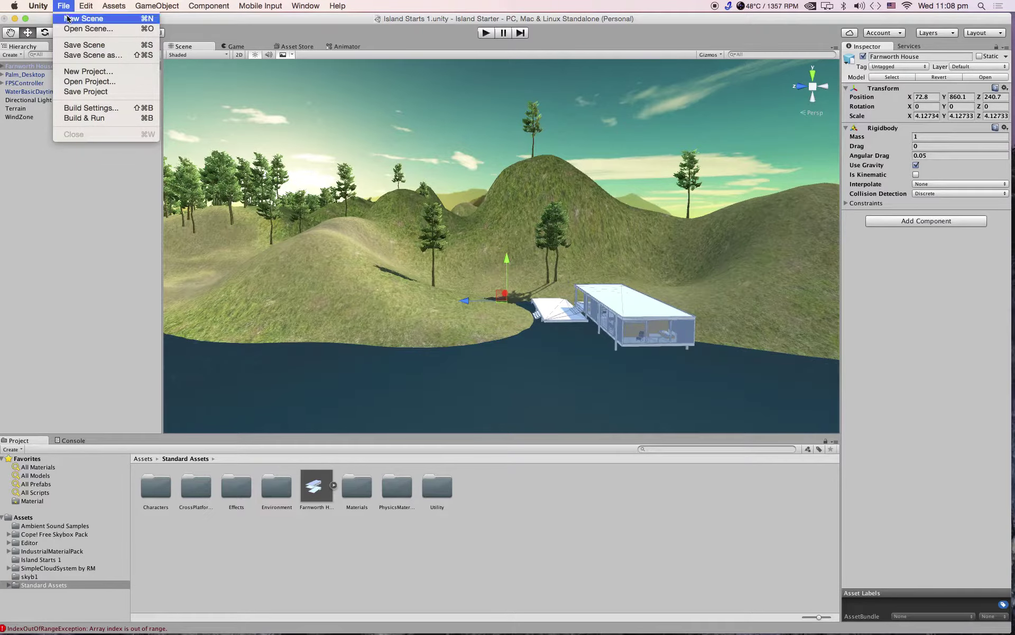
pyautogui.click(68, 18)
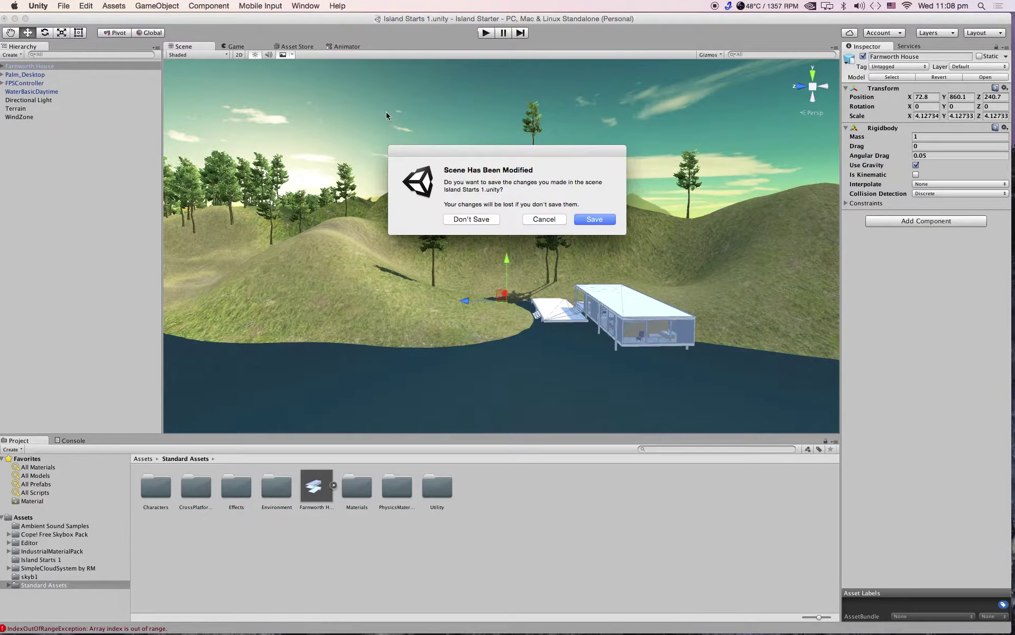
pyautogui.click(593, 221)
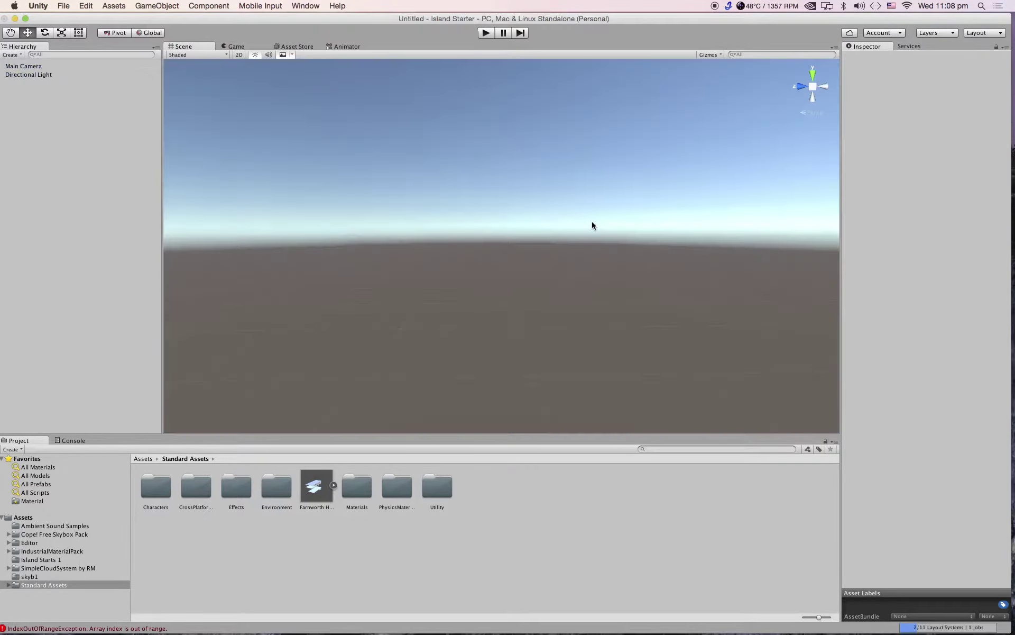
# Step: Open the choice of 3D object types that can be created in the new scene
pyautogui.keyDown('alt'); pyautogui.moveTo(447, 239); pyautogui.dragTo(528, 231); pyautogui.keyUp('alt')
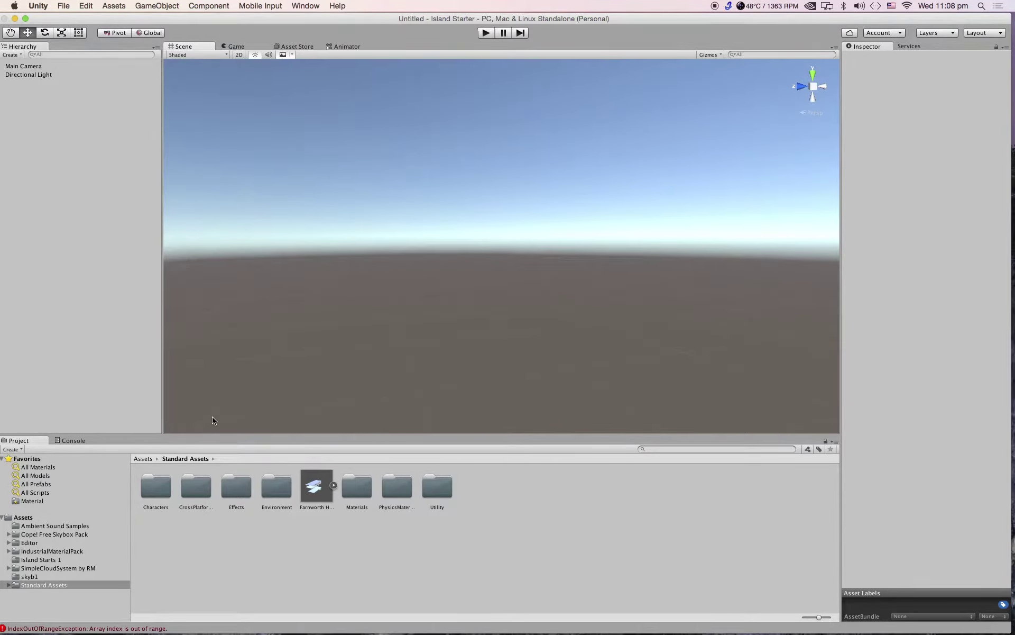
pyautogui.click(155, 6)
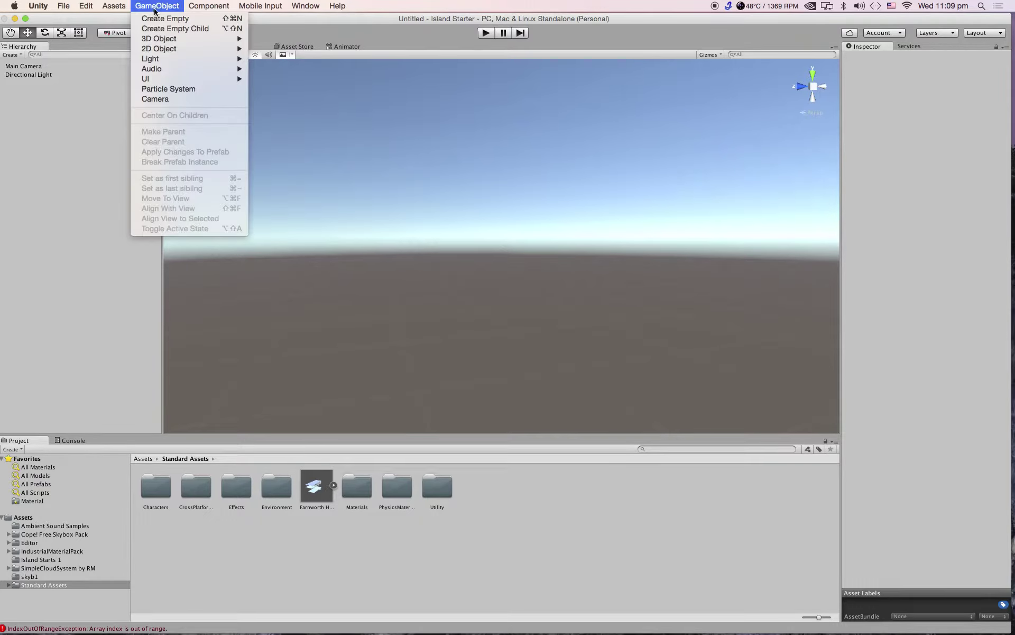
pyautogui.moveTo(156, 42)
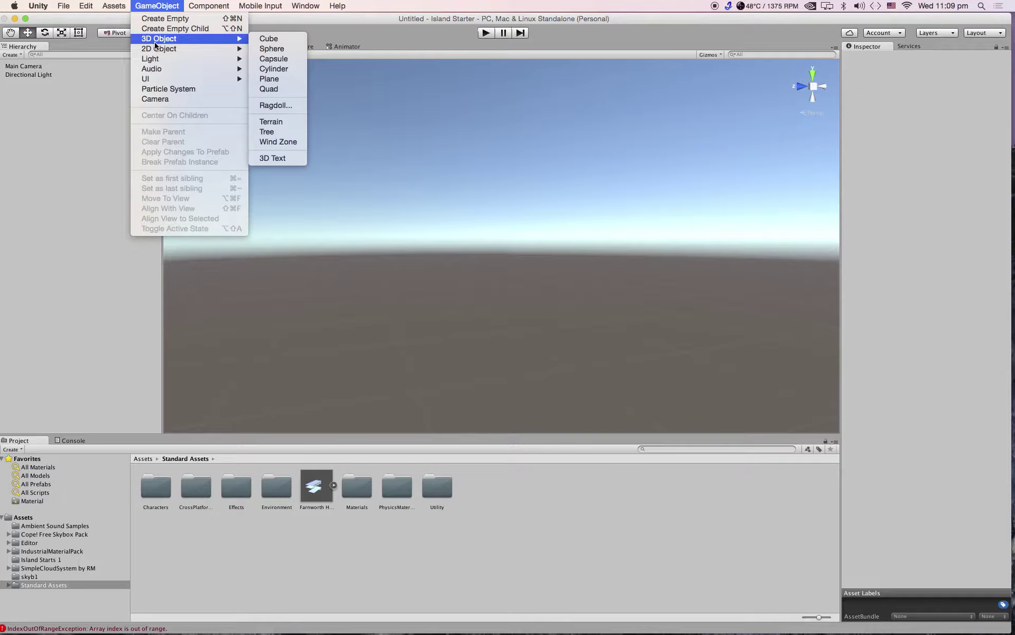
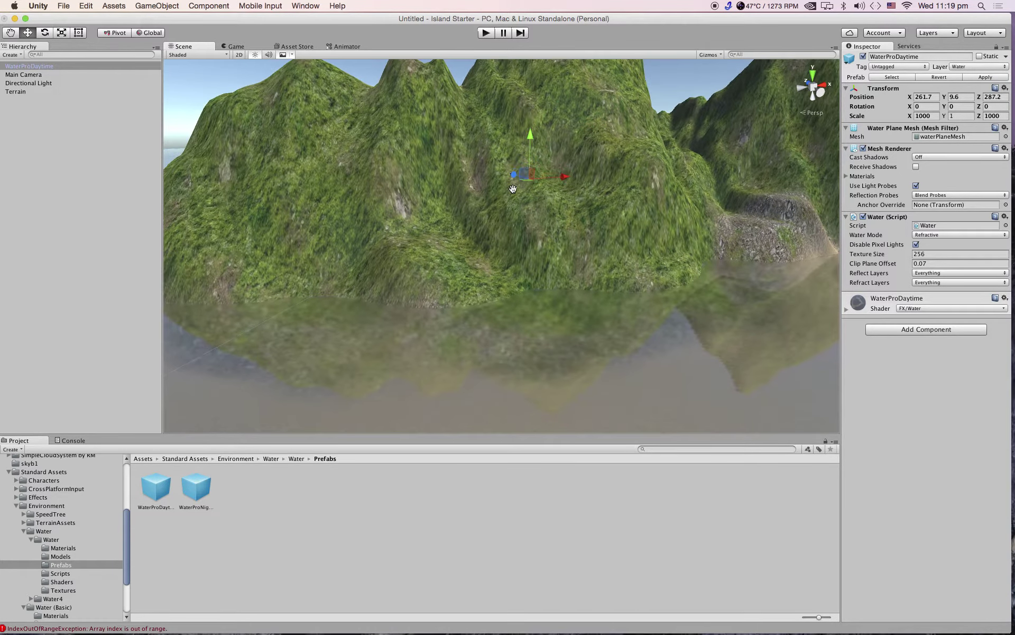
# Step: Lower the WaterProDaytime plane to about Y 3.1 to expose more of the island's shoreline
pyautogui.scroll(-10, 436, 234)
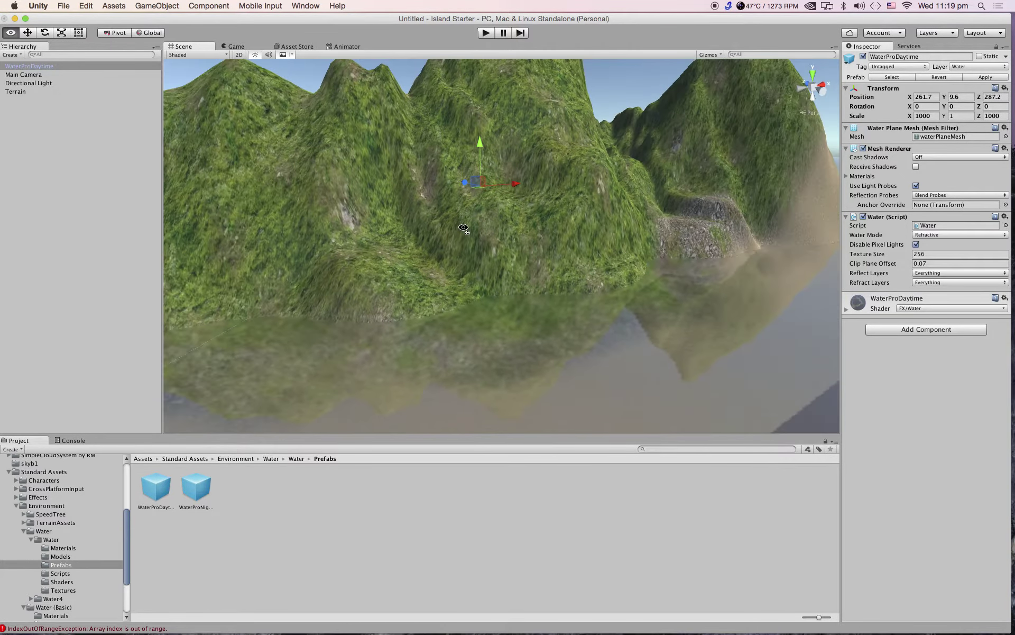
pyautogui.keyDown('alt'); pyautogui.moveTo(464, 229); pyautogui.dragTo(528, 243); pyautogui.keyUp('alt')
pyautogui.moveTo(397, 243)
pyautogui.keyDown('alt'); pyautogui.mouseDown()
pyautogui.moveTo(447, 247)
pyautogui.moveTo(345, 252)
pyautogui.moveTo(481, 261)
pyautogui.moveTo(349, 264)
pyautogui.moveTo(524, 264)
pyautogui.moveTo(354, 259)
pyautogui.moveTo(407, 264)
pyautogui.moveTo(397, 236)
pyautogui.mouseUp(); pyautogui.keyUp('alt')
pyautogui.moveTo(397, 236); pyautogui.dragTo(468, 250, button='right')
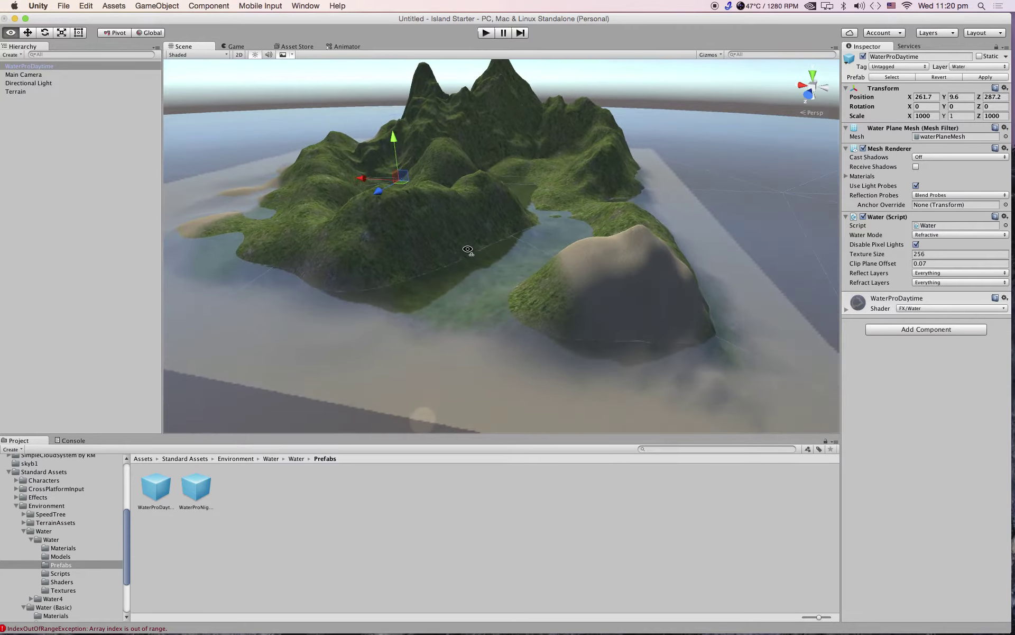
pyautogui.moveTo(330, 233); pyautogui.dragTo(409, 242, button='middle')
pyautogui.moveTo(416, 249); pyautogui.dragTo(464, 253, button='right')
pyautogui.moveTo(461, 155); pyautogui.dragTo(459, 168)
pyautogui.keyDown('alt'); pyautogui.moveTo(378, 240); pyautogui.dragTo(437, 225); pyautogui.keyUp('alt')
pyautogui.scroll(10, 415, 288)
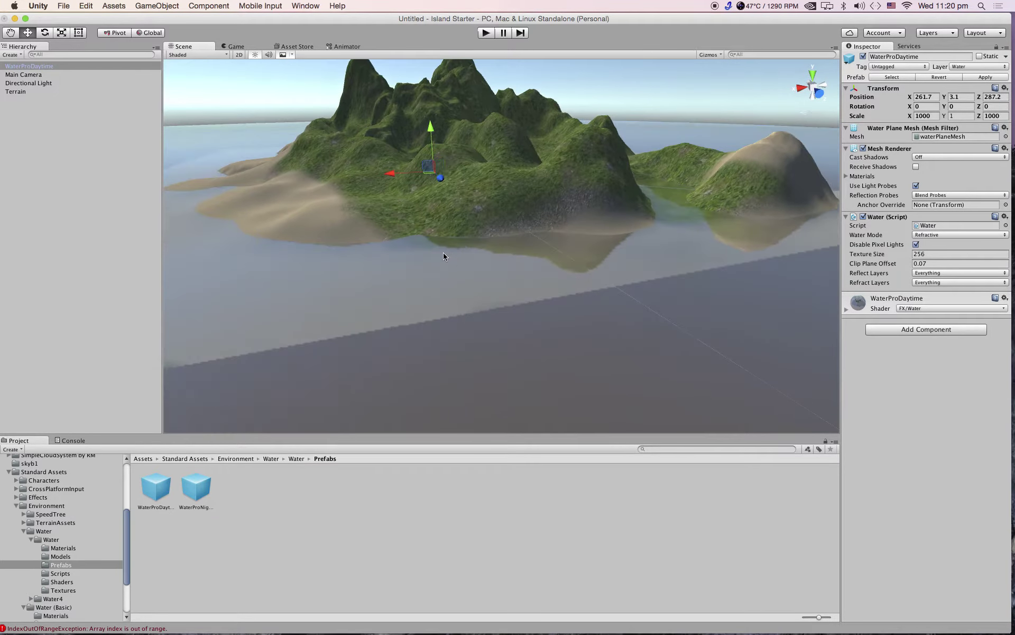
pyautogui.scroll(-5, 406, 190)
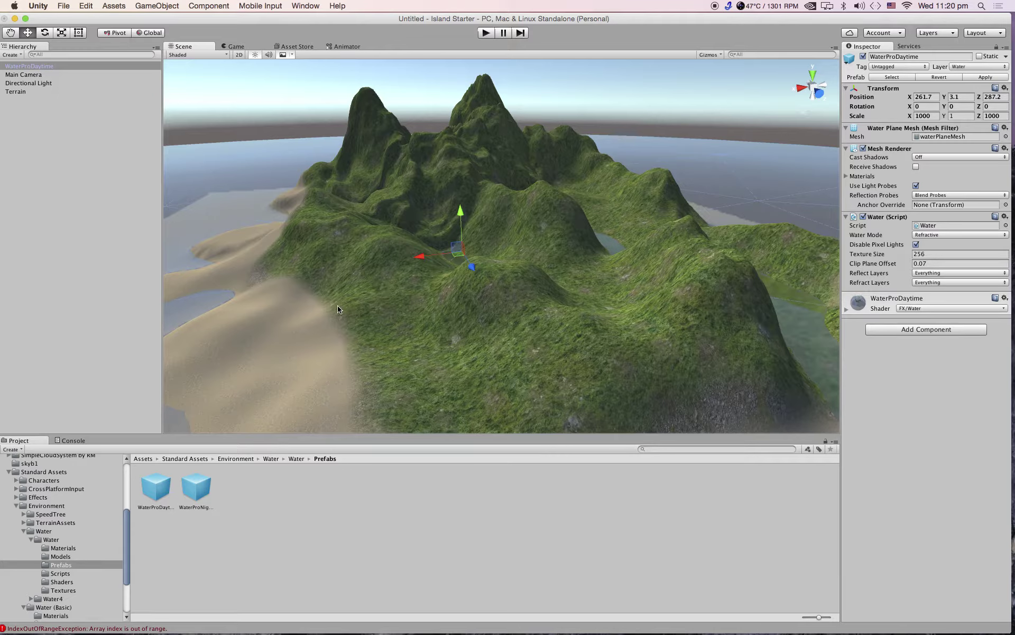
pyautogui.moveTo(404, 295)
pyautogui.mouseDown(button='middle')
pyautogui.moveTo(399, 311)
pyautogui.moveTo(399, 272)
pyautogui.moveTo(401, 293)
pyautogui.mouseUp(button='middle')
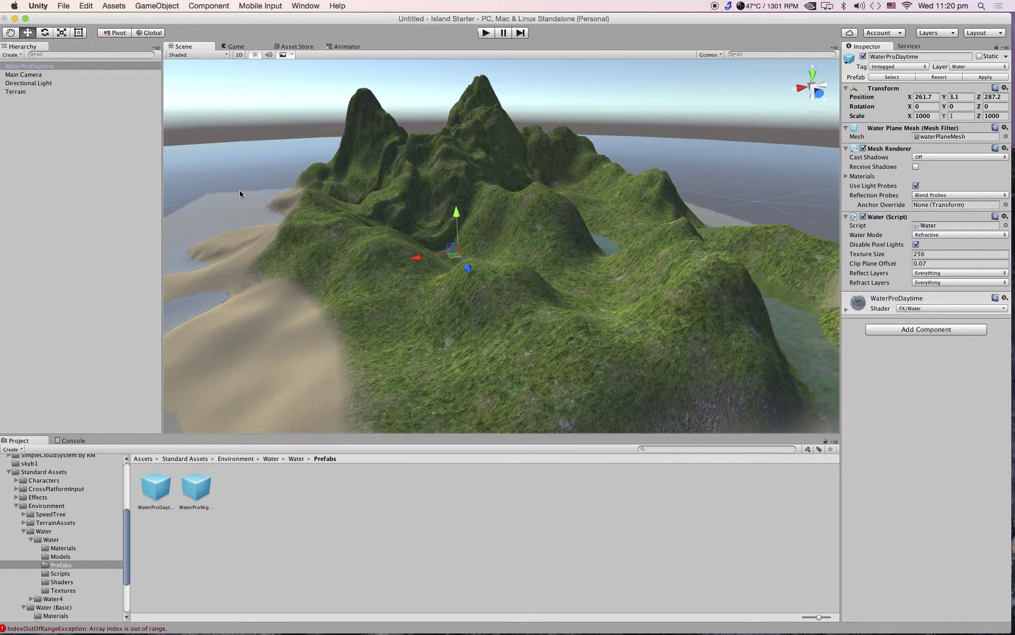
# Step: Delete the Main Camera from the scene
pyautogui.click(31, 75)
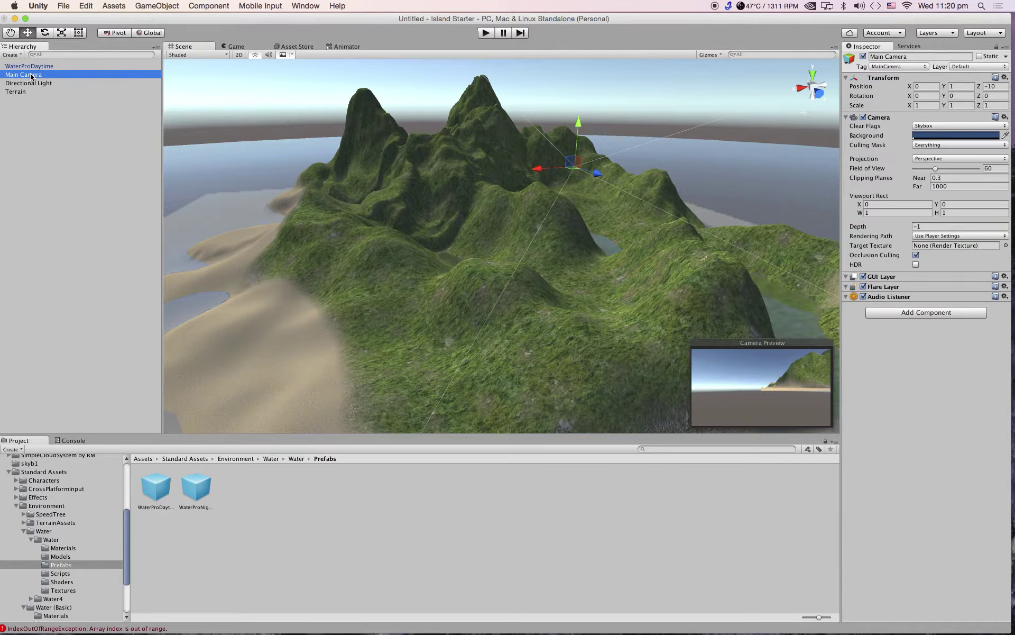
pyautogui.rightClick(31, 75)
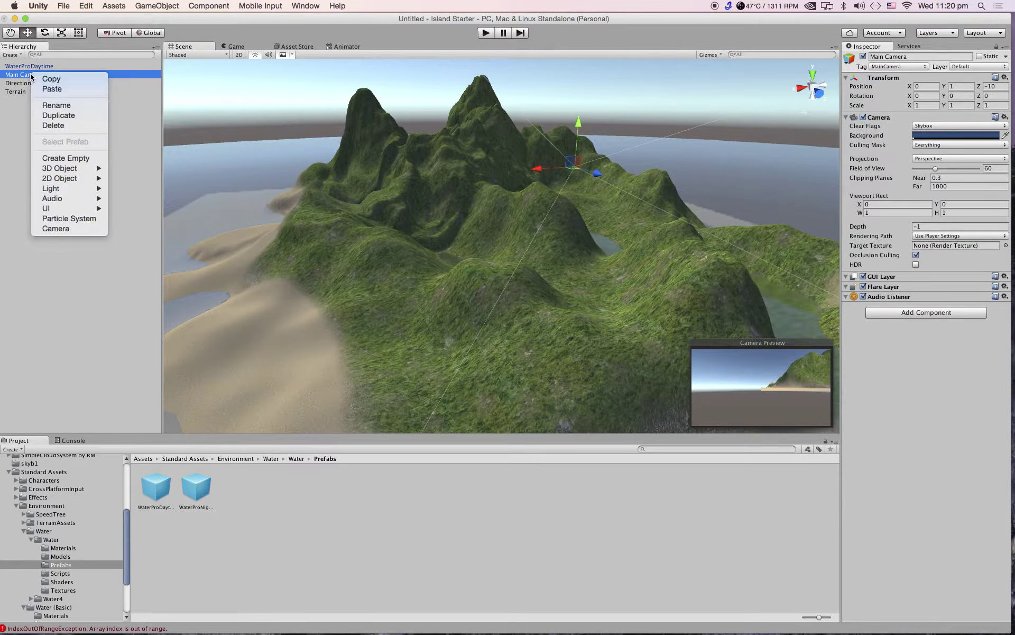
pyautogui.click(51, 126)
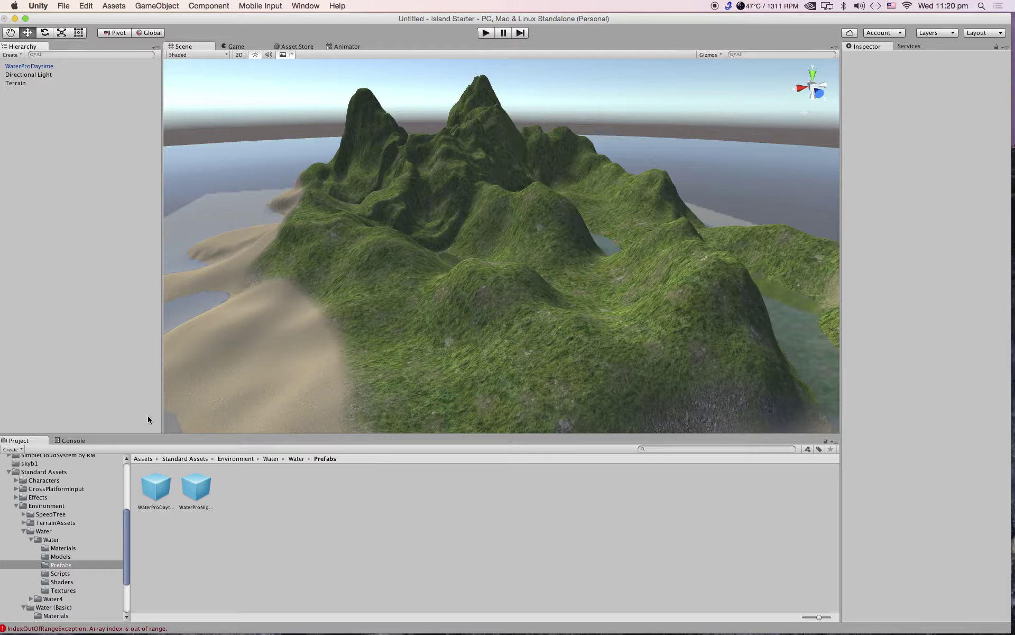
# Step: Place the FPSController prefab from the FirstPersonCharacter assets on the grass beside the sand, at about X 321.14, Y 11.7, Z 376.02
pyautogui.click(23, 531)
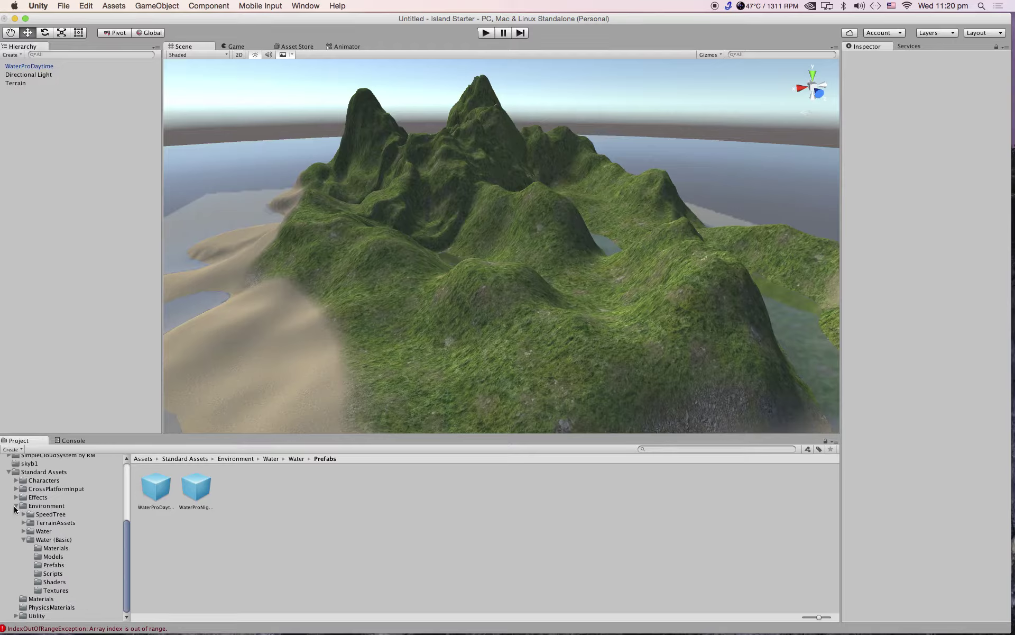
pyautogui.click(16, 506)
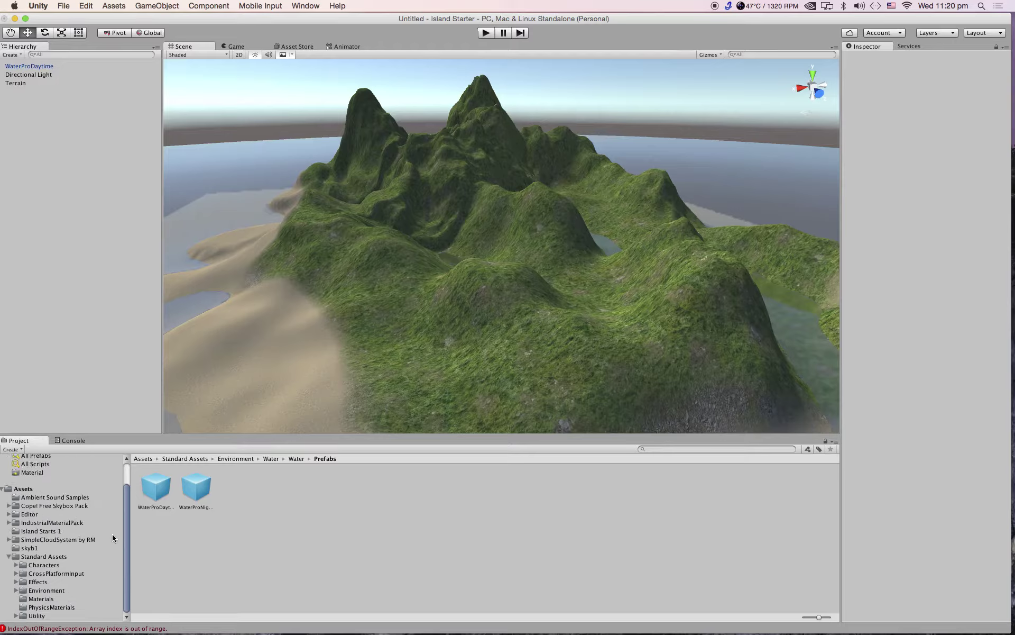
pyautogui.click(17, 565)
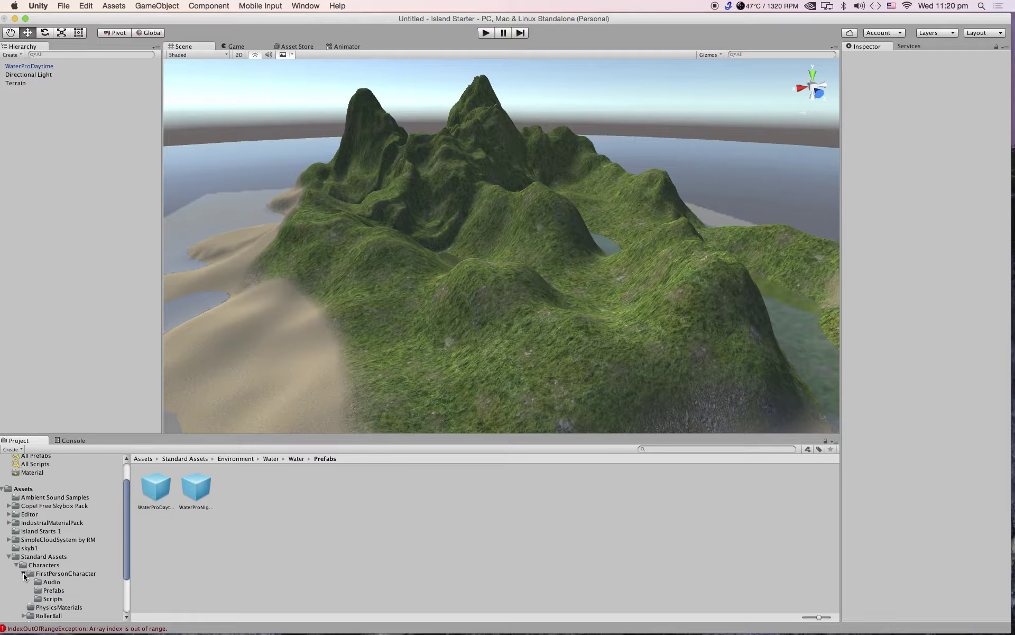
pyautogui.click(23, 573)
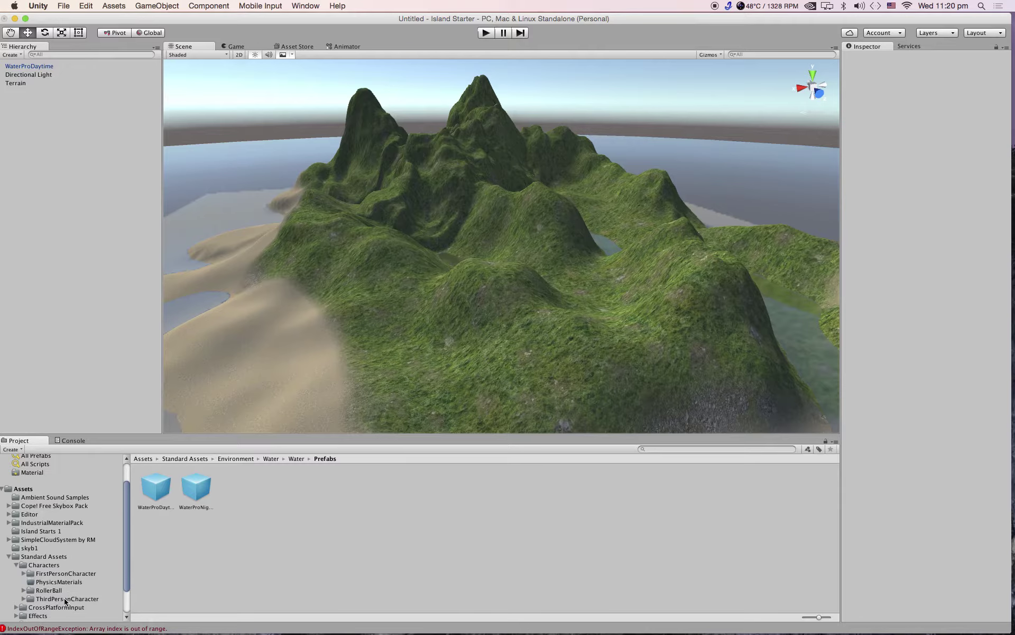
pyautogui.click(23, 573)
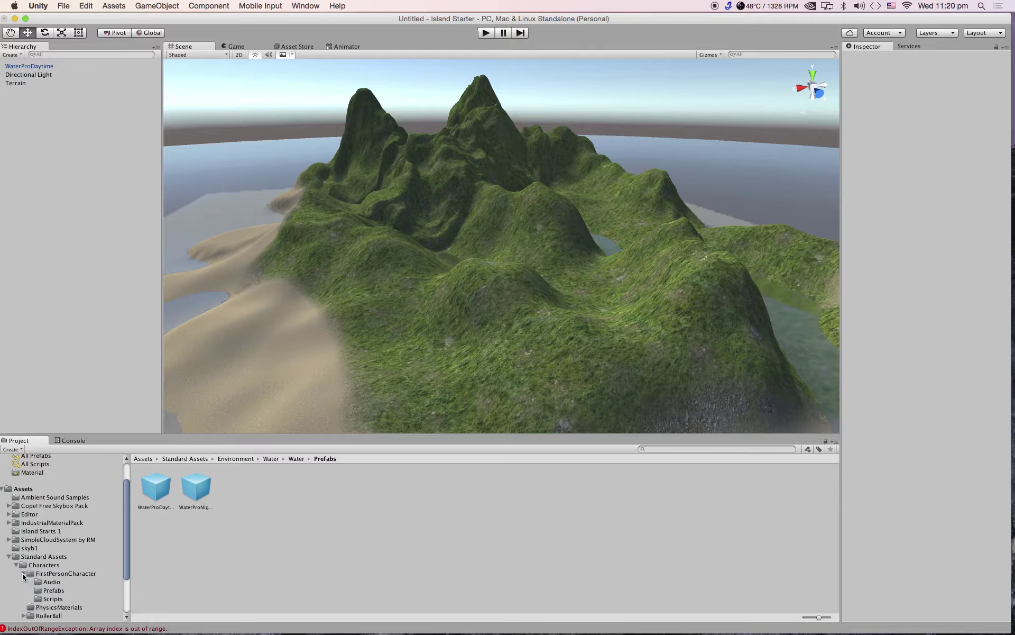
pyautogui.click(55, 590)
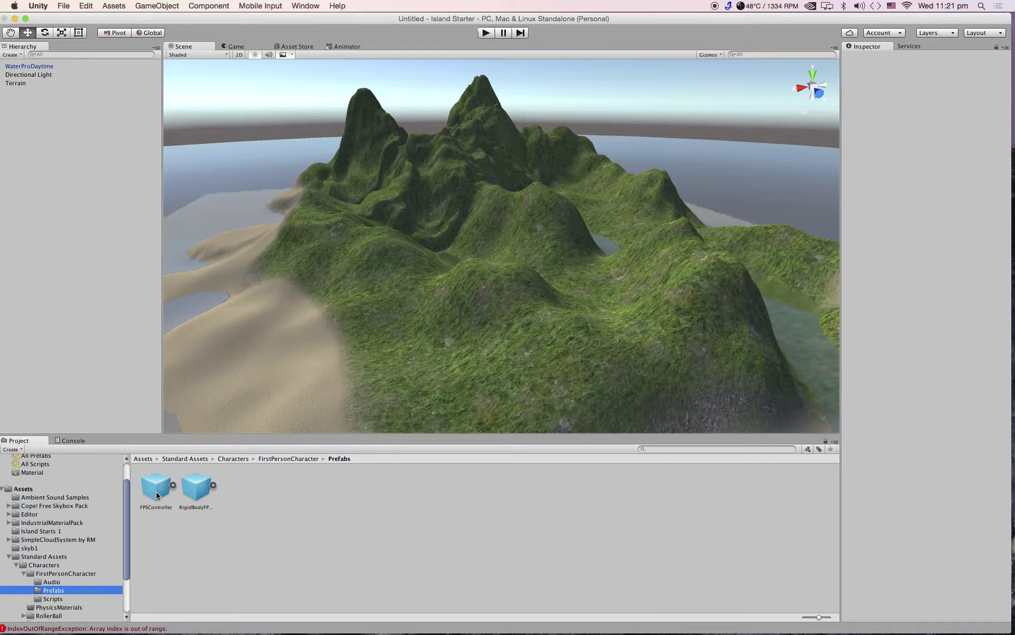
pyautogui.moveTo(155, 491); pyautogui.dragTo(358, 300)
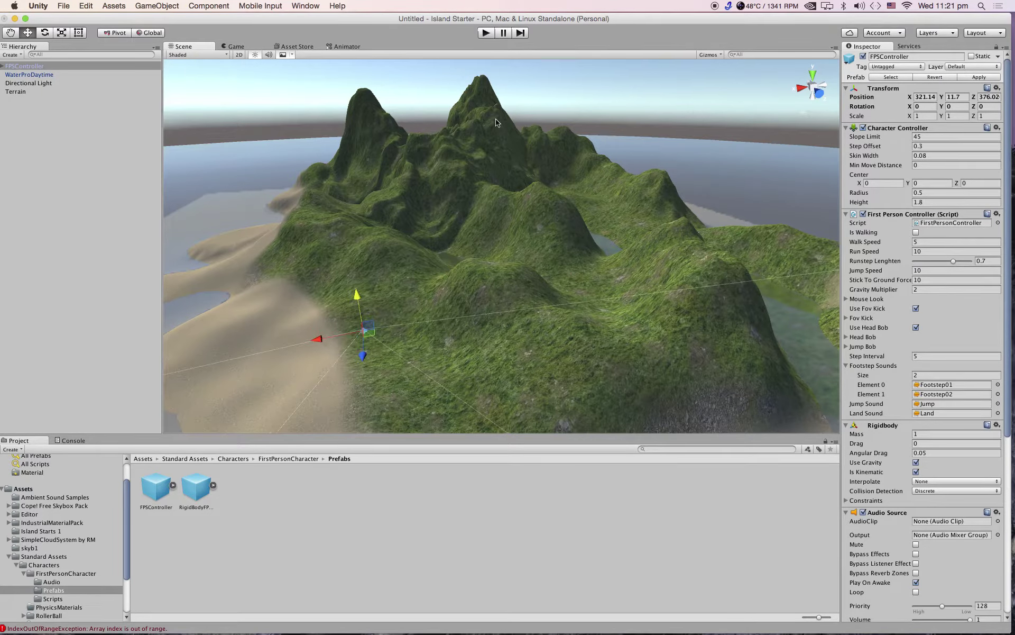
# Step: Start play mode and walk the first-person character across the grass to the crest beside the sand
pyautogui.click(487, 33)
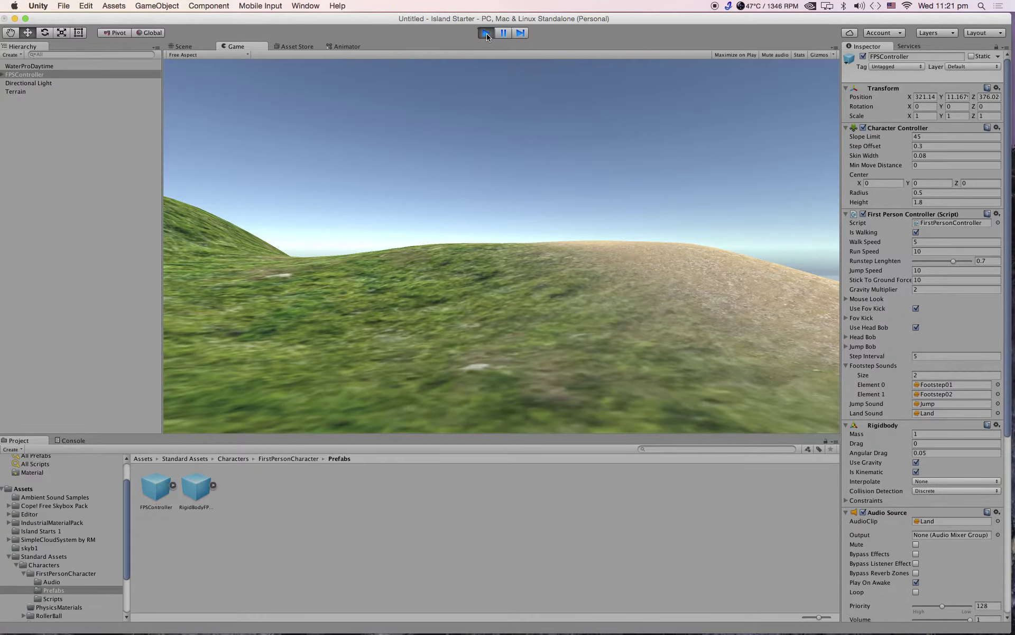
pyautogui.press('w')
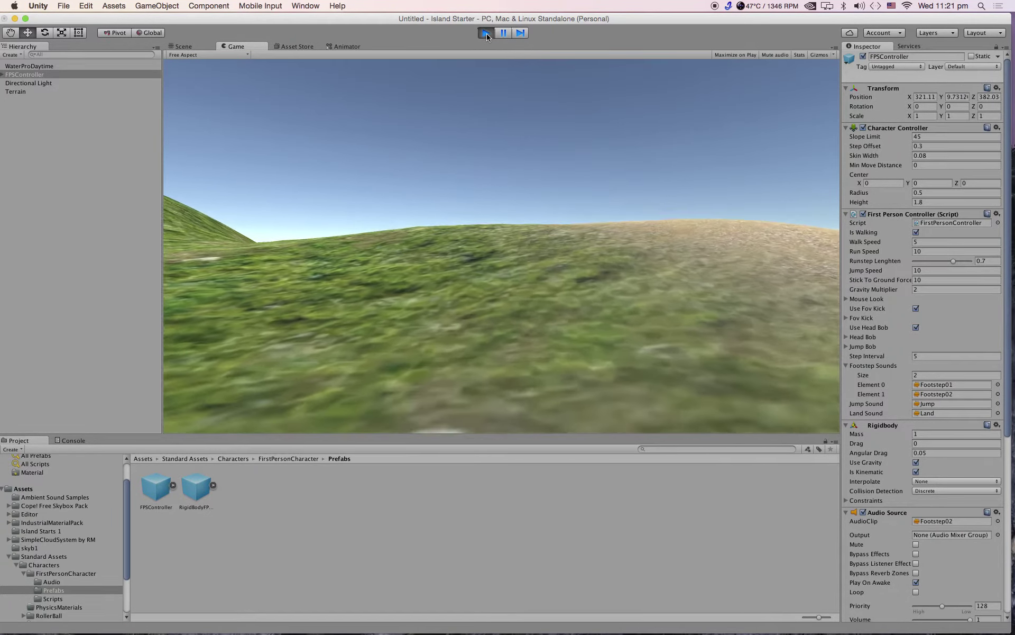
pyautogui.press('w')
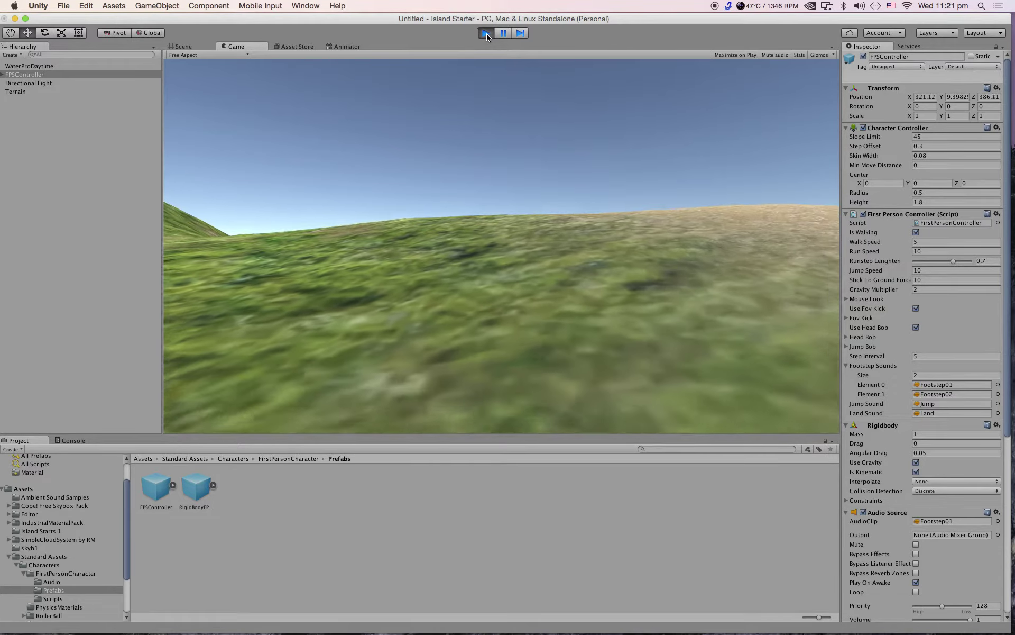
pyautogui.press('w')
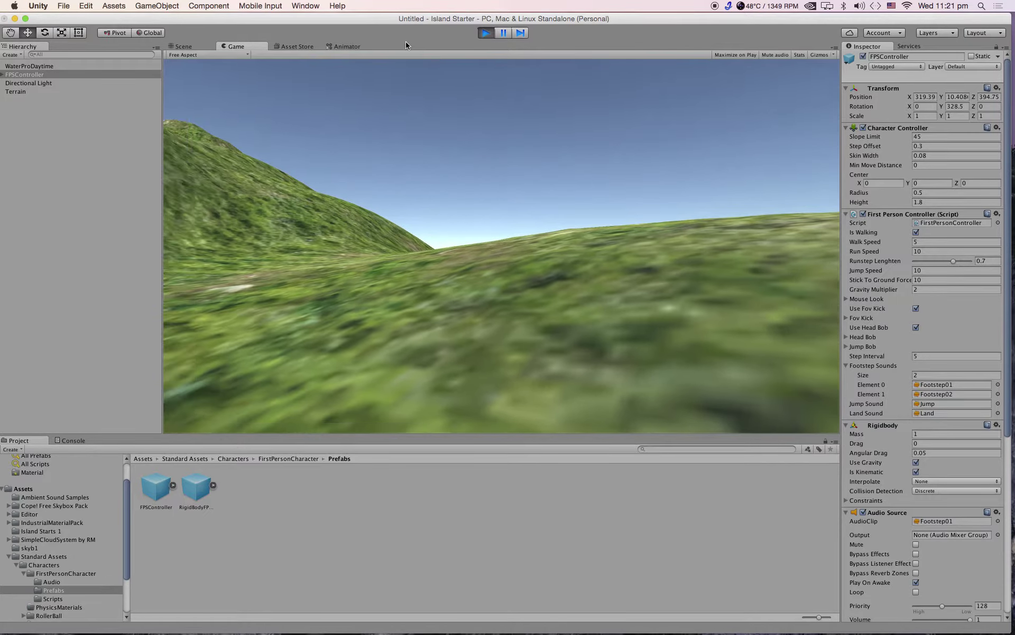
pyautogui.press('w')
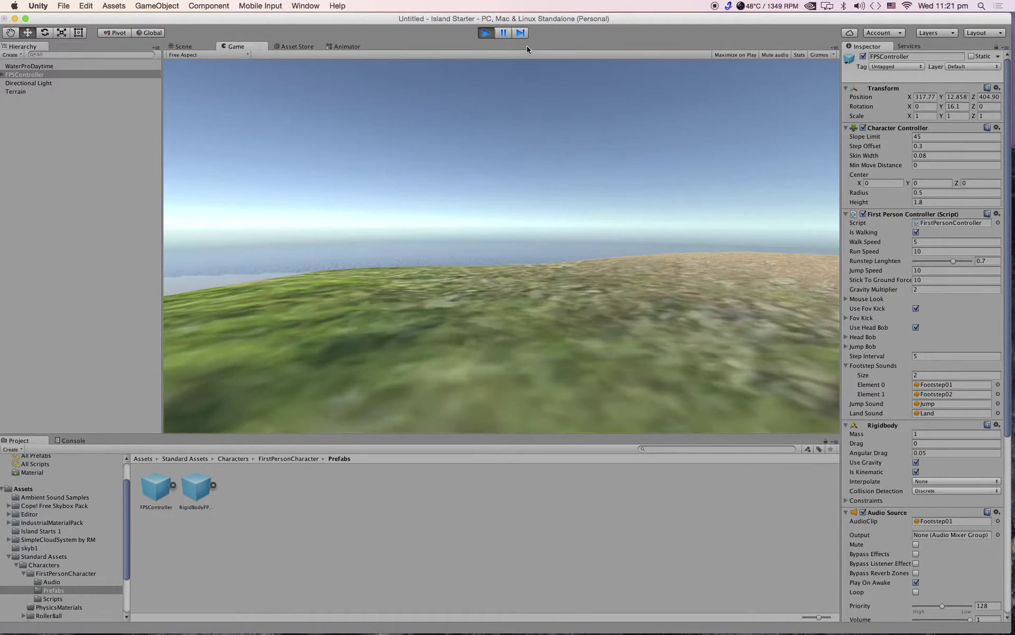
# Step: Turn the character back towards the mountains and test backward and sideways movement on the crest
pyautogui.press('w')
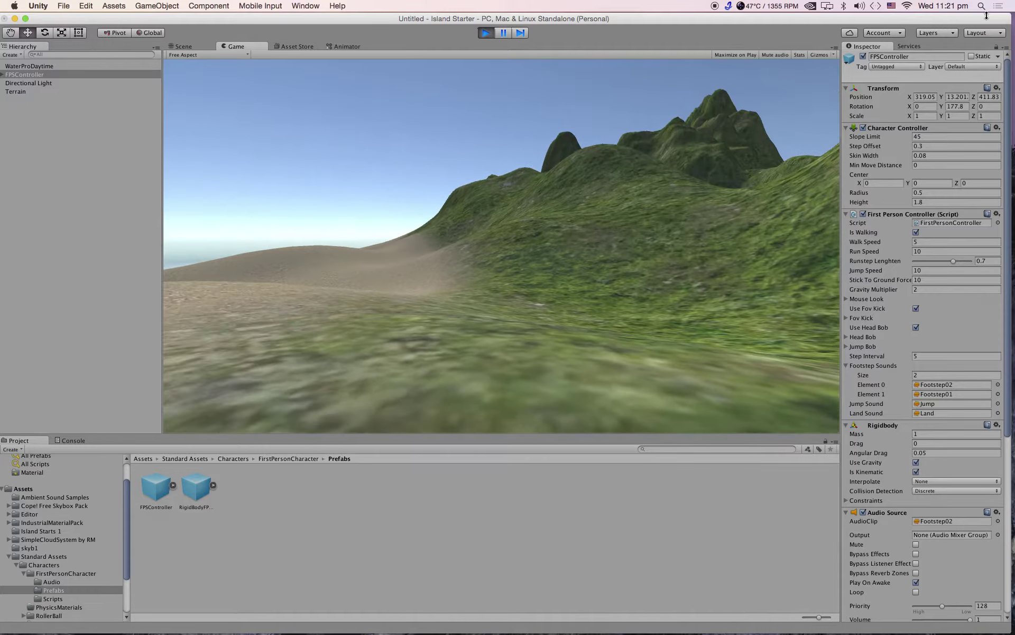
pyautogui.press('w')
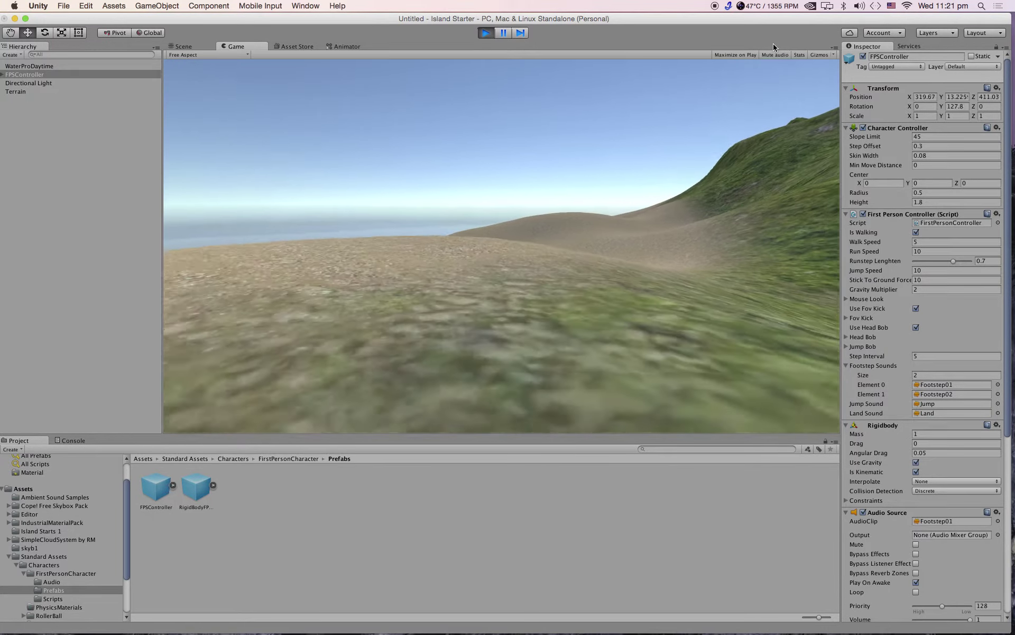
pyautogui.press('s')
pyautogui.press('d')
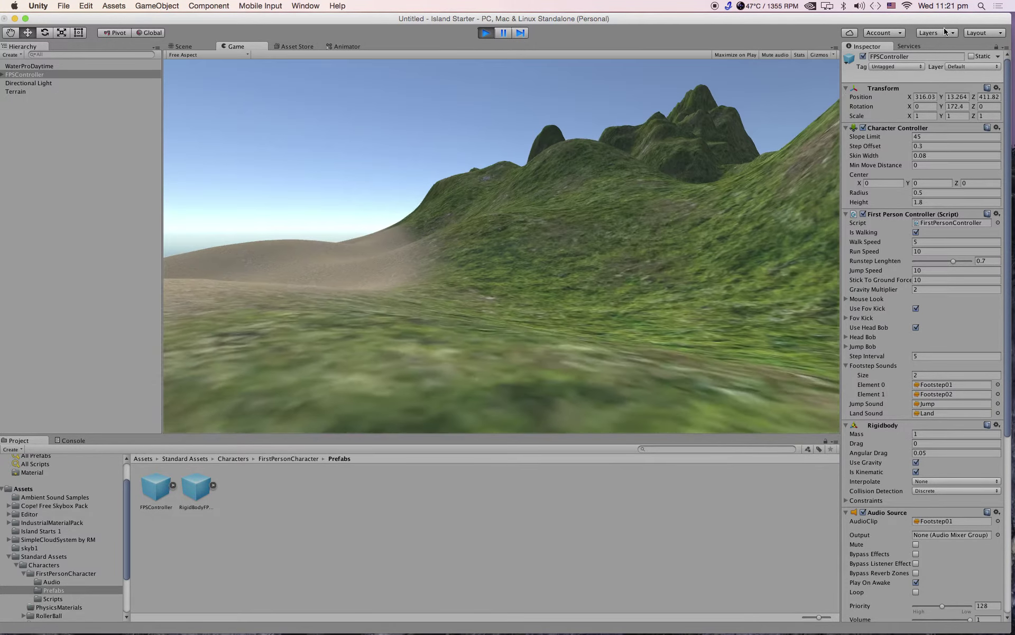
# Step: Walk the character back down the slope and up the grassy valley to the saddle facing the mountain peaks
pyautogui.press('w')
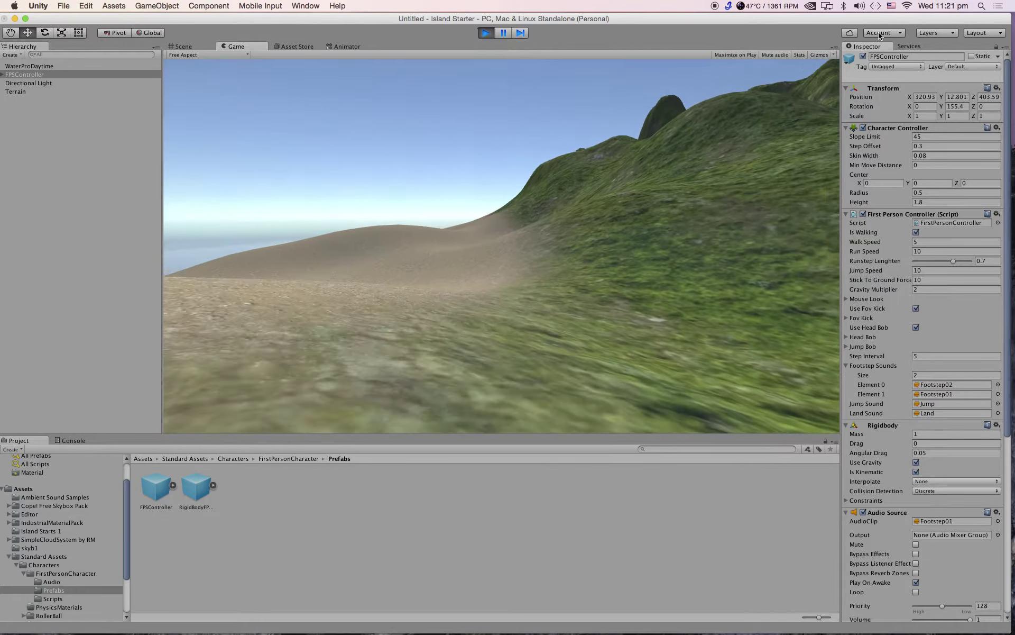
pyautogui.press('w')
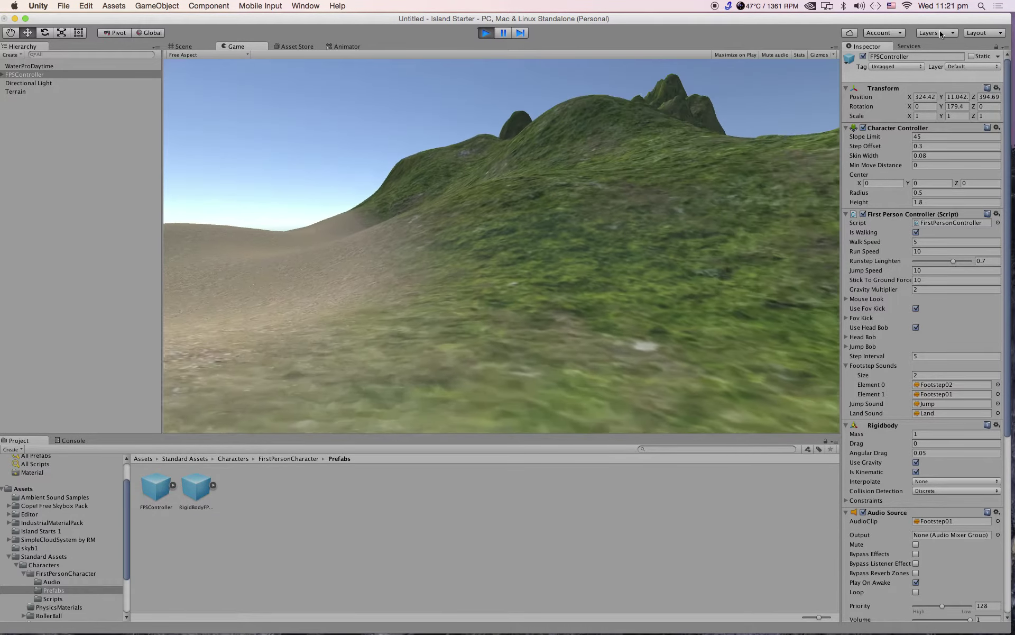
pyautogui.press('w')
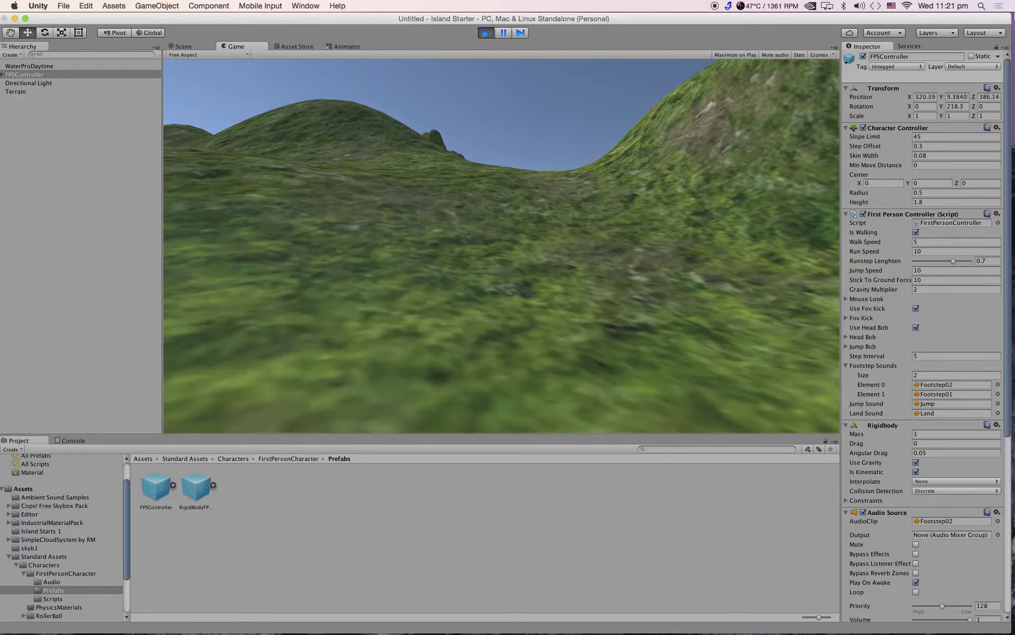
pyautogui.press('w')
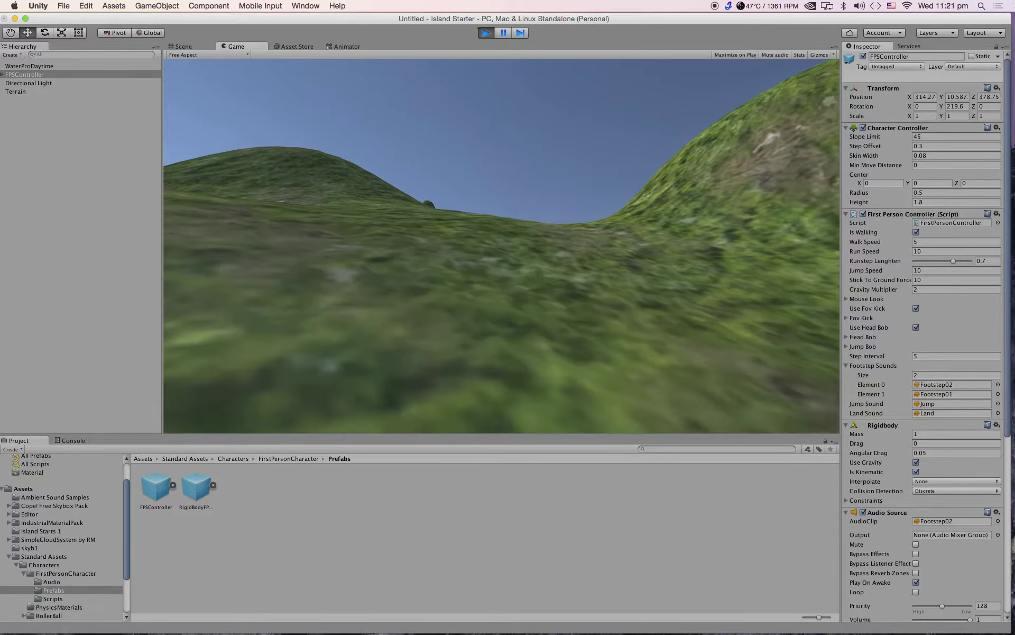
pyautogui.press('w')
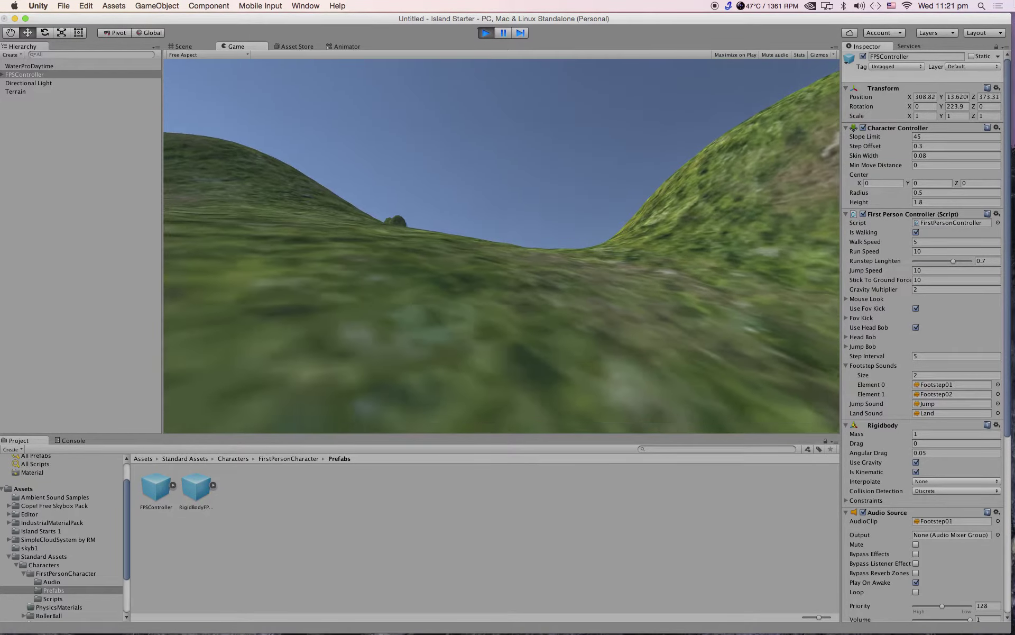
pyautogui.press('w')
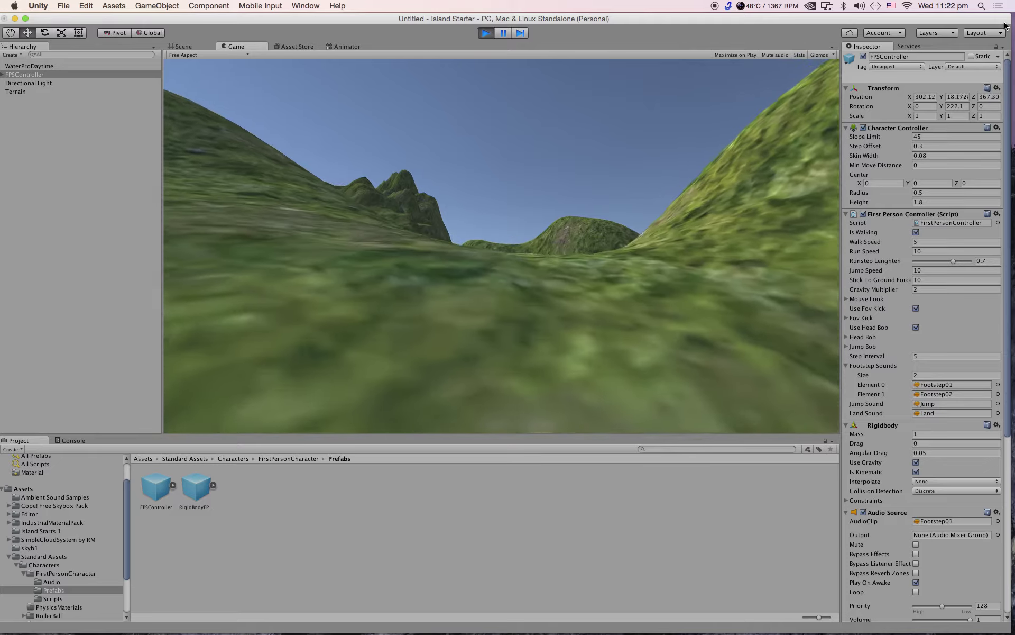
pyautogui.press('w')
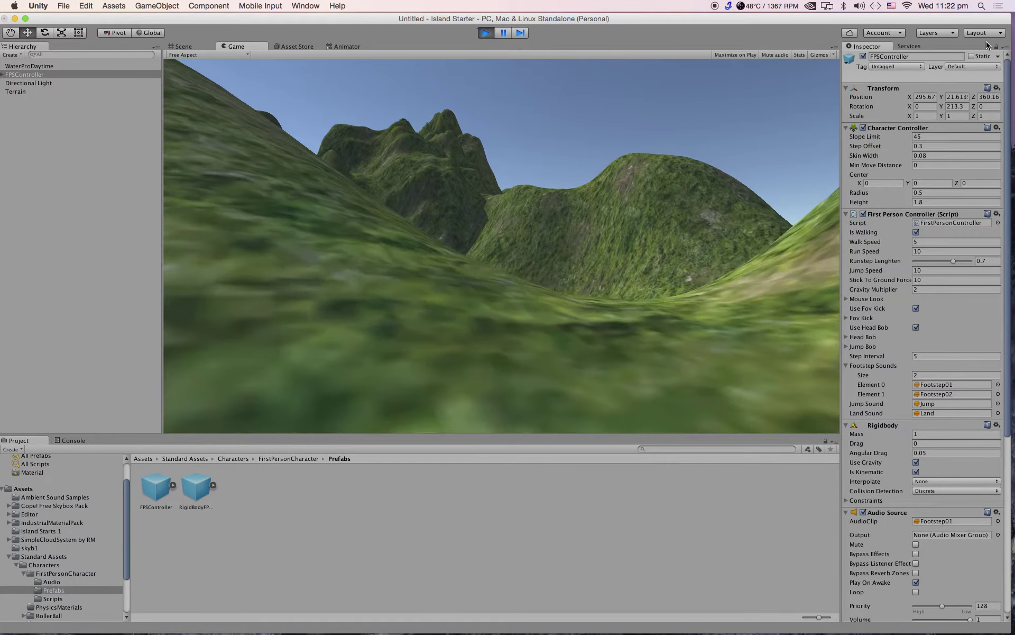
pyautogui.press('w')
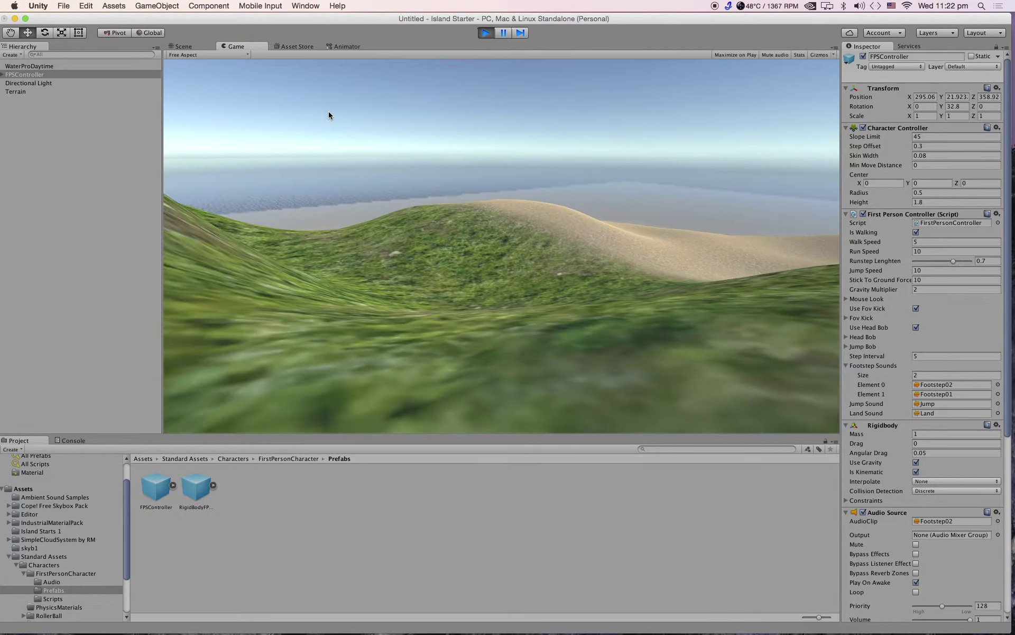
# Step: Walk the character down from the saddle and across the sand to the water's edge
pyautogui.press('w')
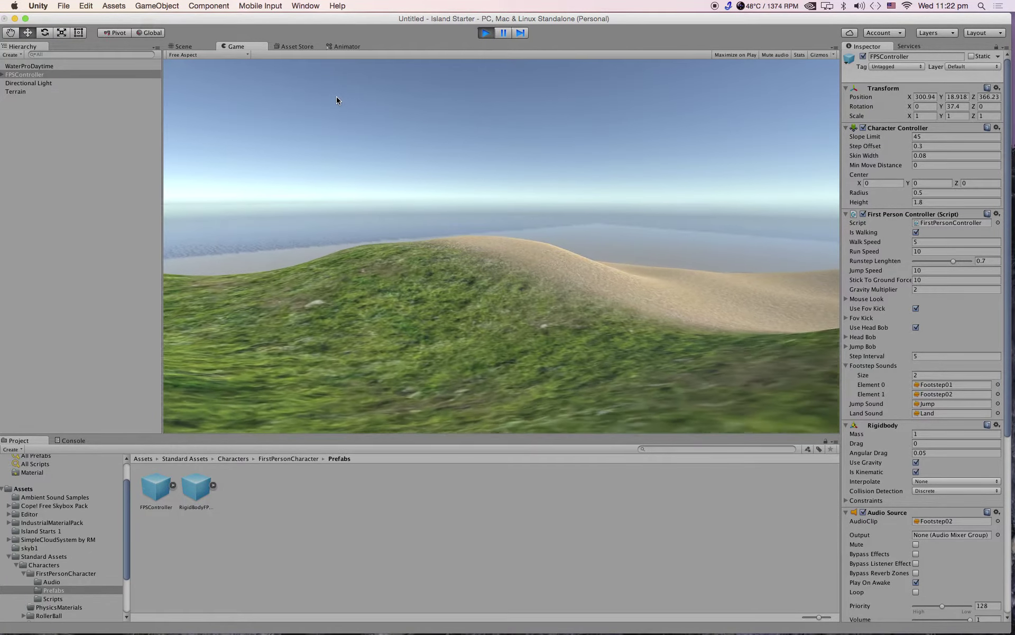
pyautogui.press('w')
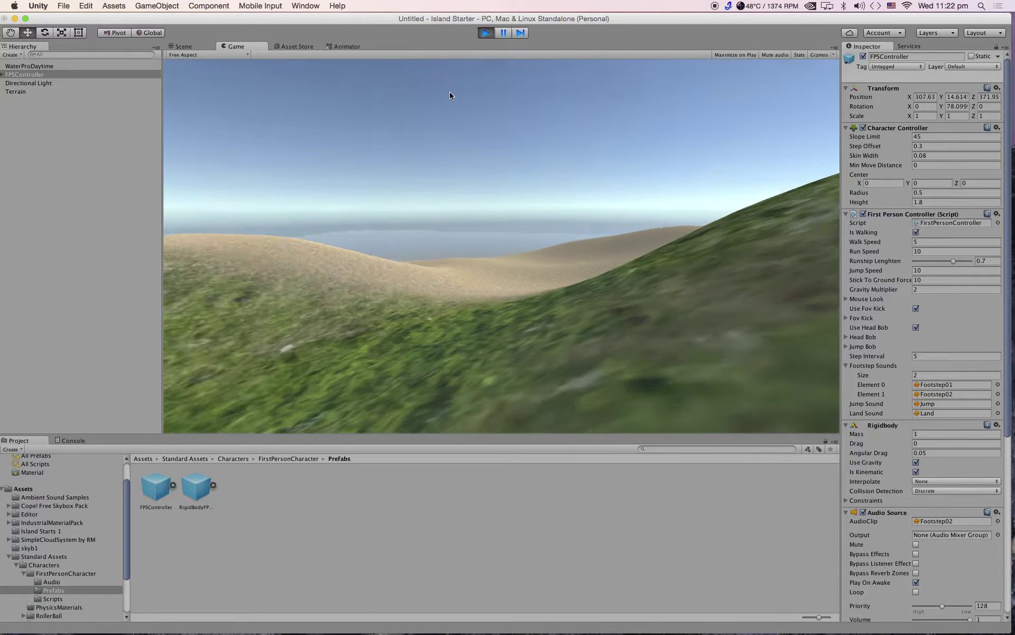
pyautogui.press('w')
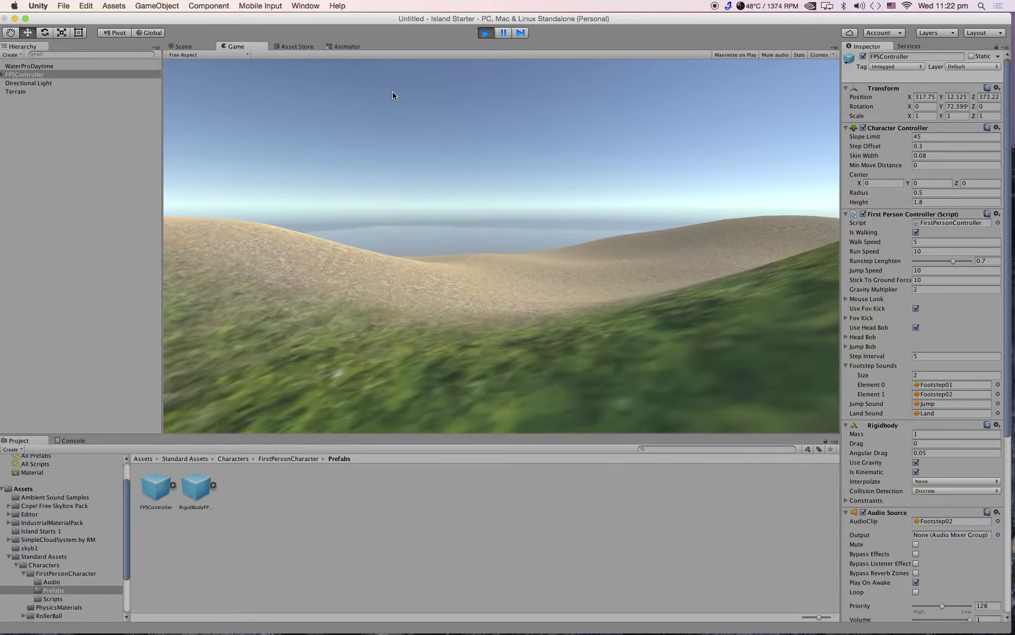
pyautogui.press('w')
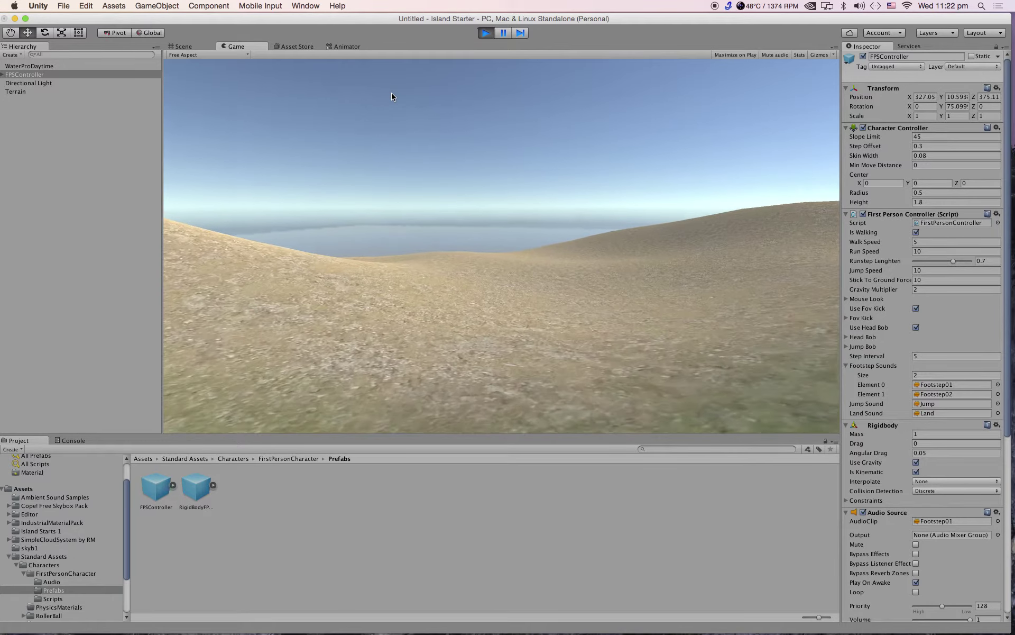
pyautogui.press('w')
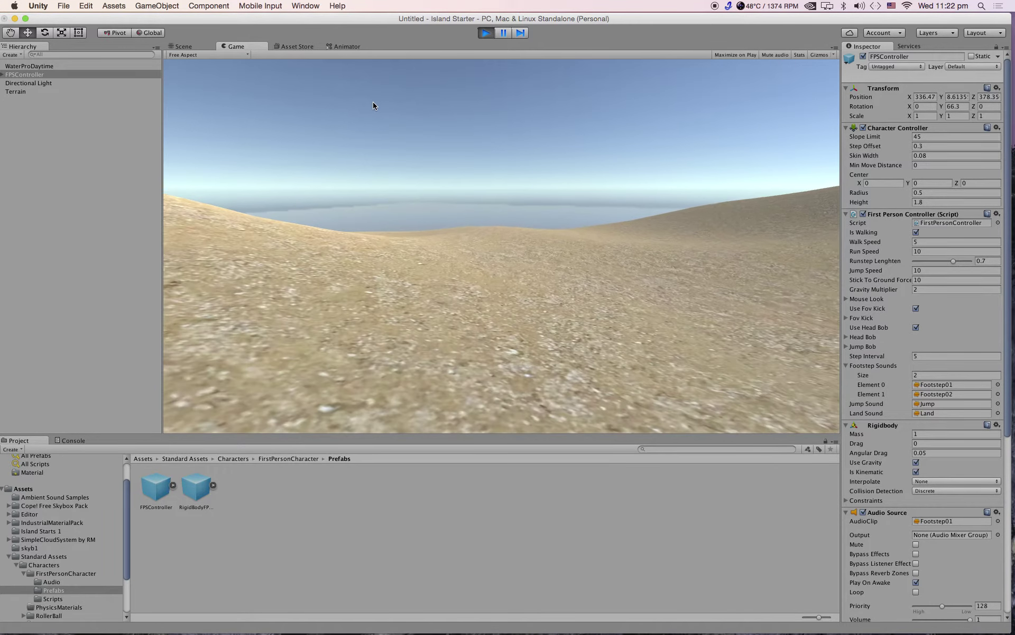
pyautogui.press('w')
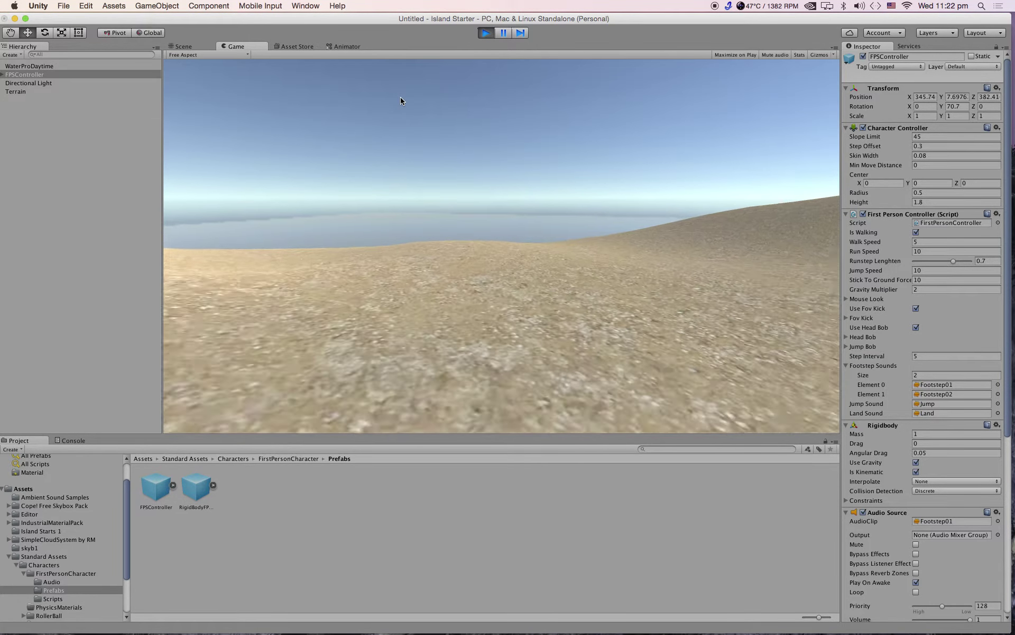
pyautogui.press('w')
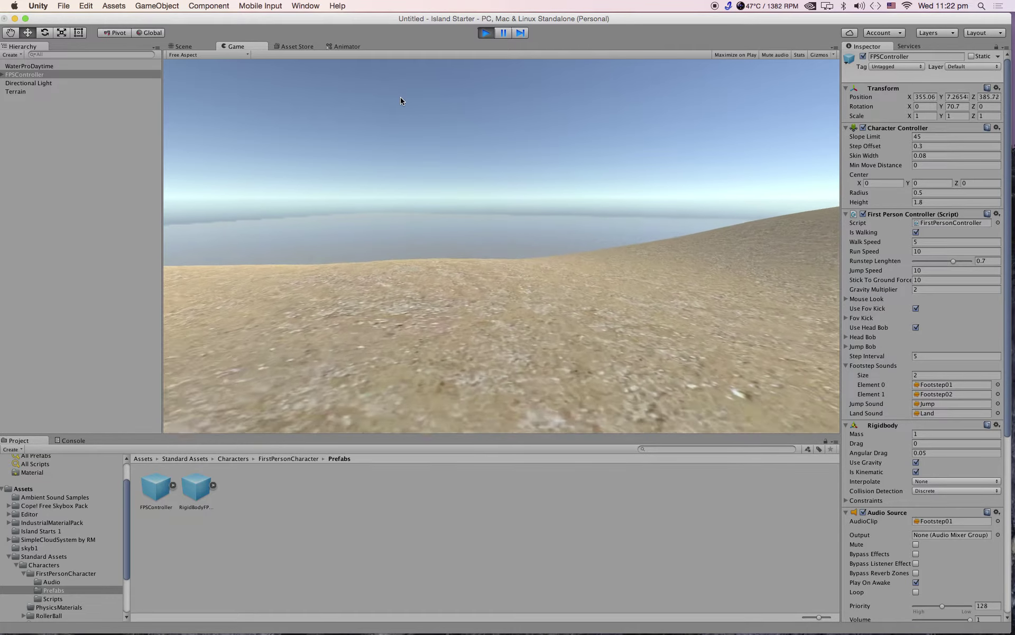
pyautogui.press('w')
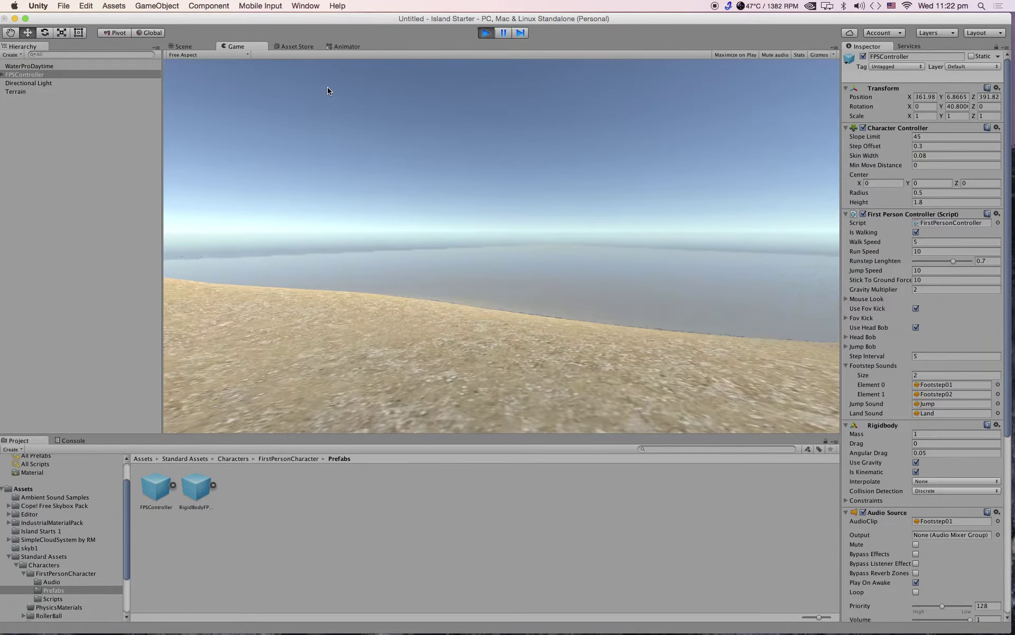
pyautogui.press('w')
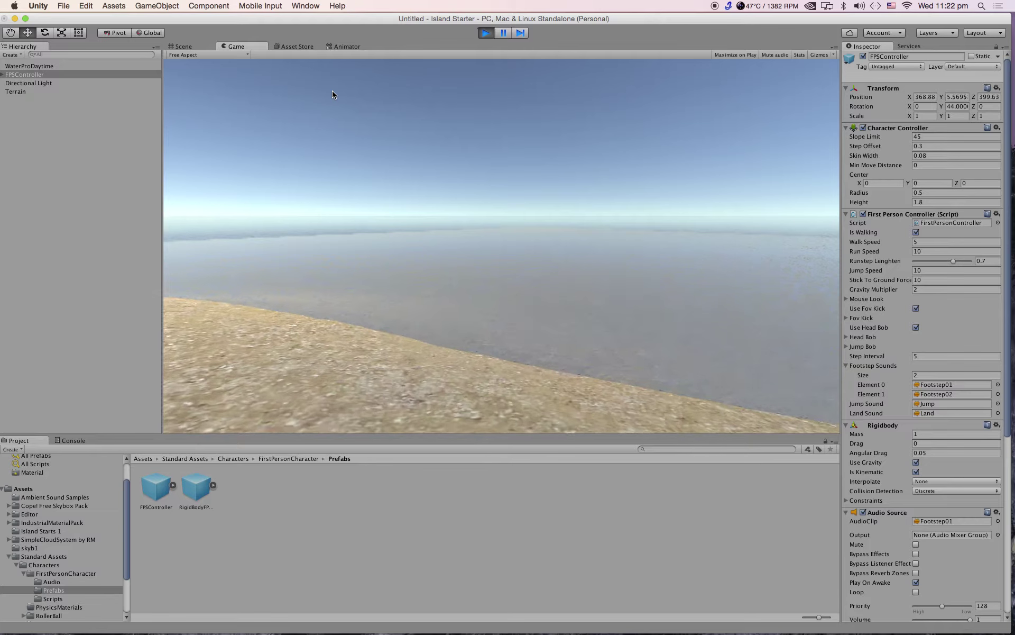
pyautogui.press('w')
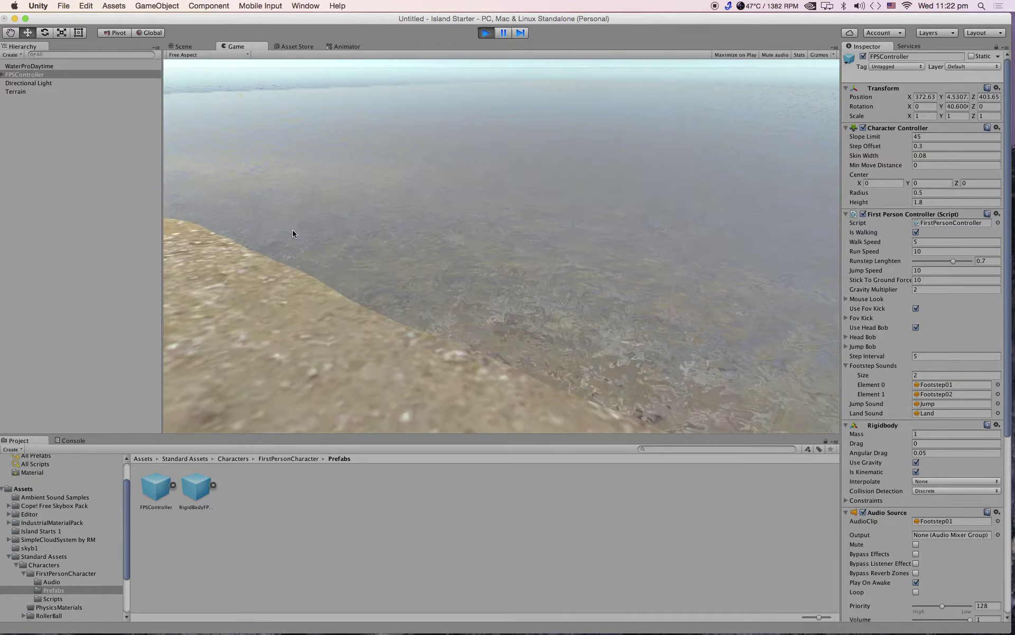
# Step: Inspect the water along the shoreline and walk the character below its surface onto the submerged sand
pyautogui.moveTo(433, 252)
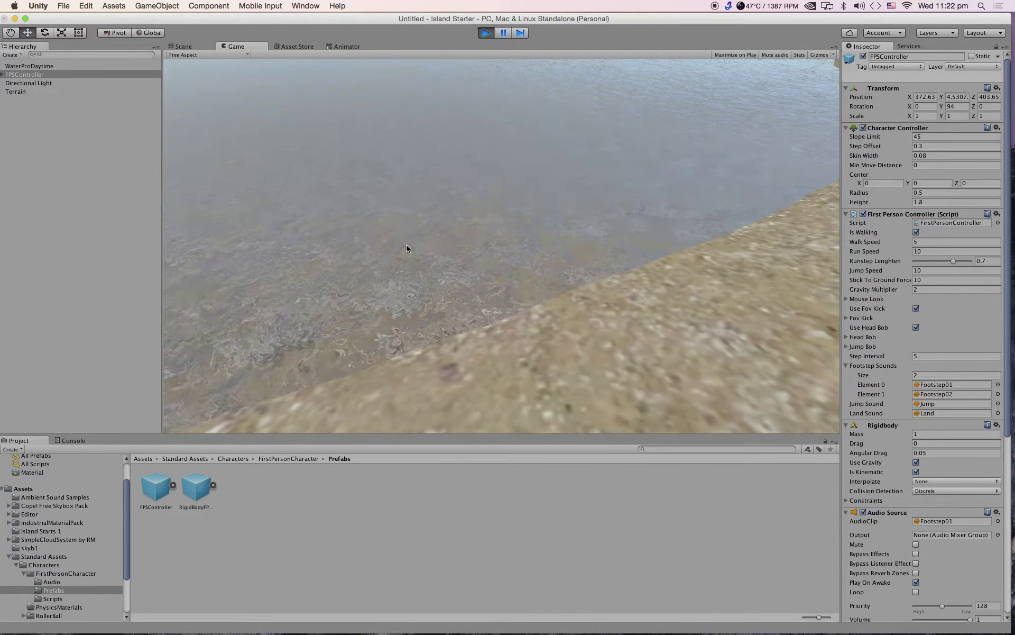
pyautogui.press('w')
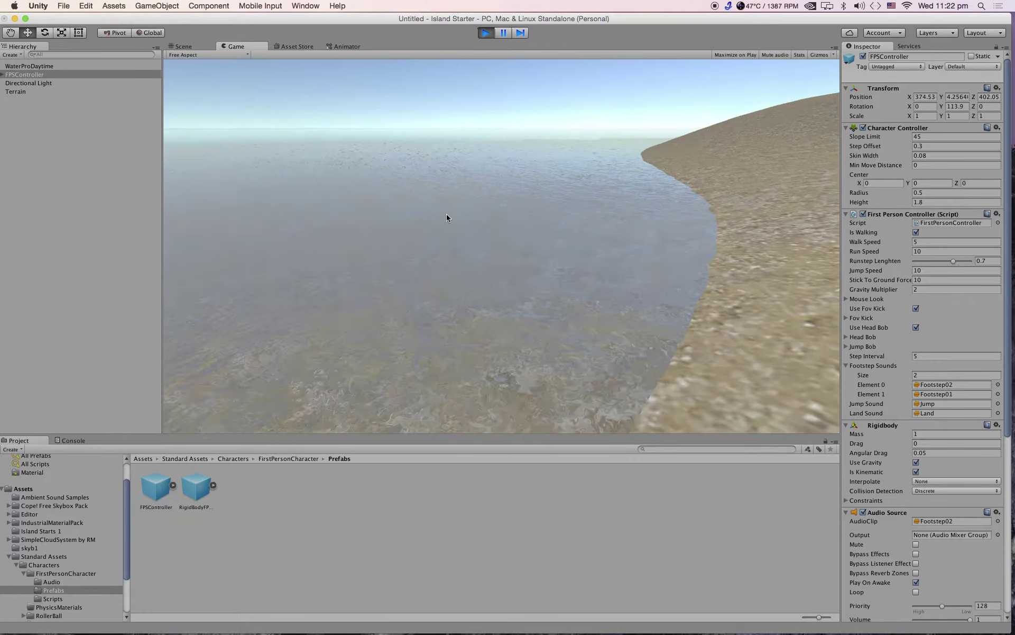
pyautogui.press('w')
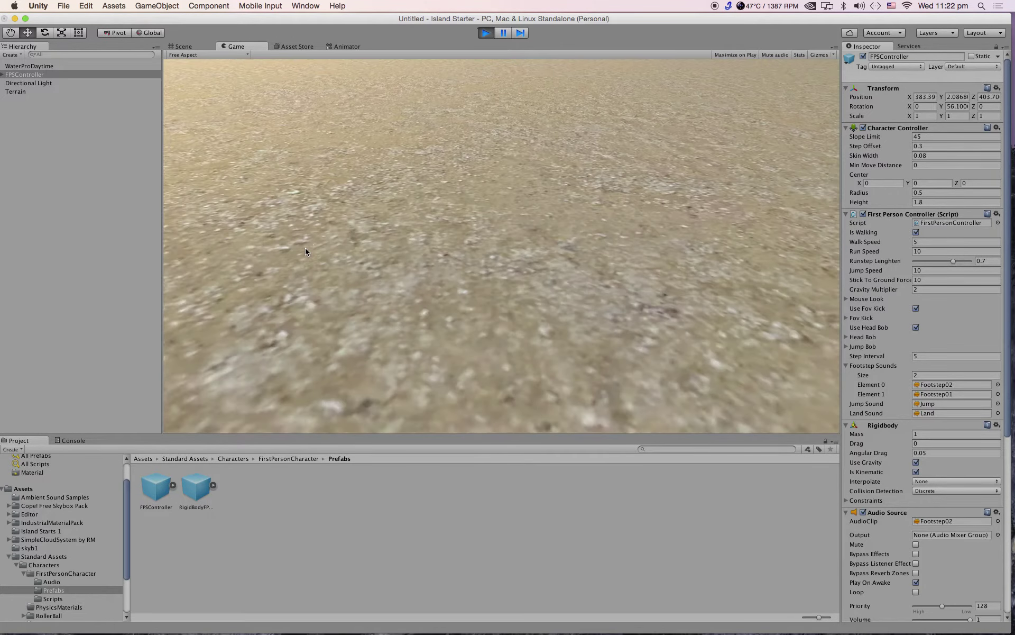
pyautogui.press('w')
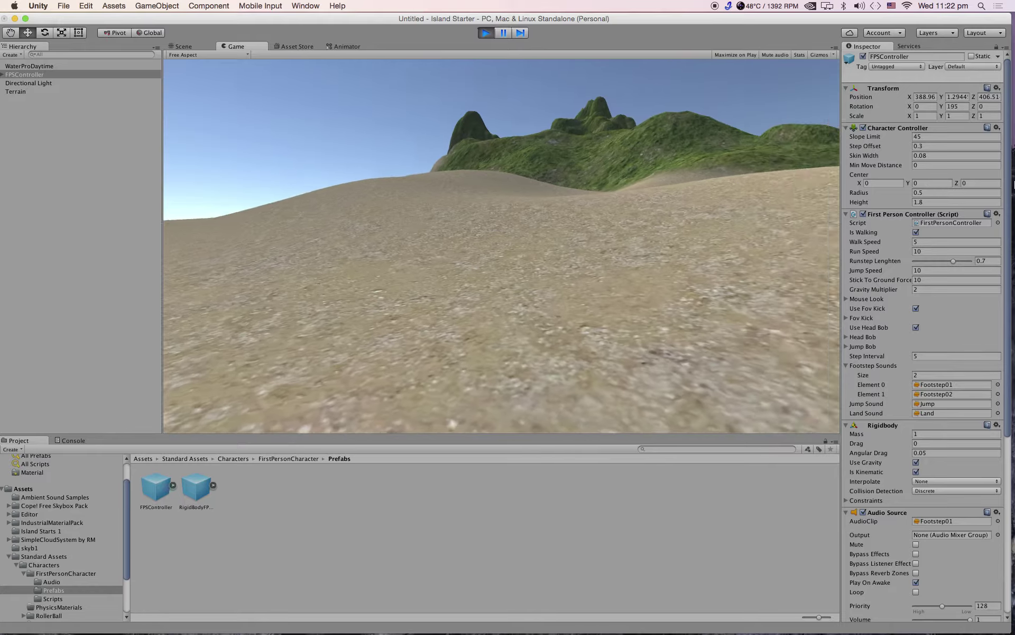
# Step: Walk the character out of the water and up the beach along the shore towards the mountains
pyautogui.press('w')
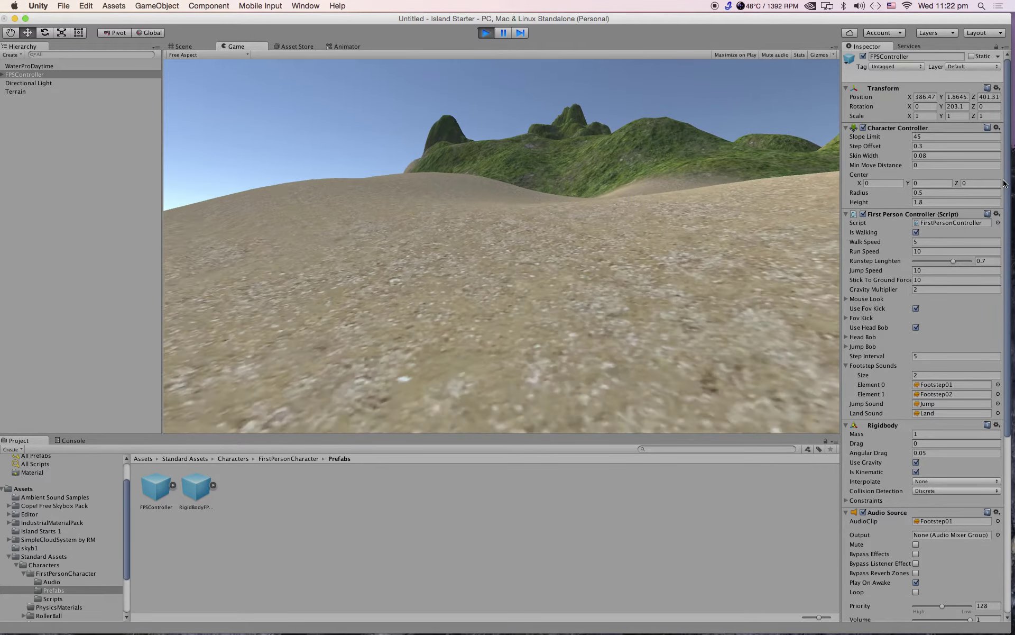
pyautogui.press('w')
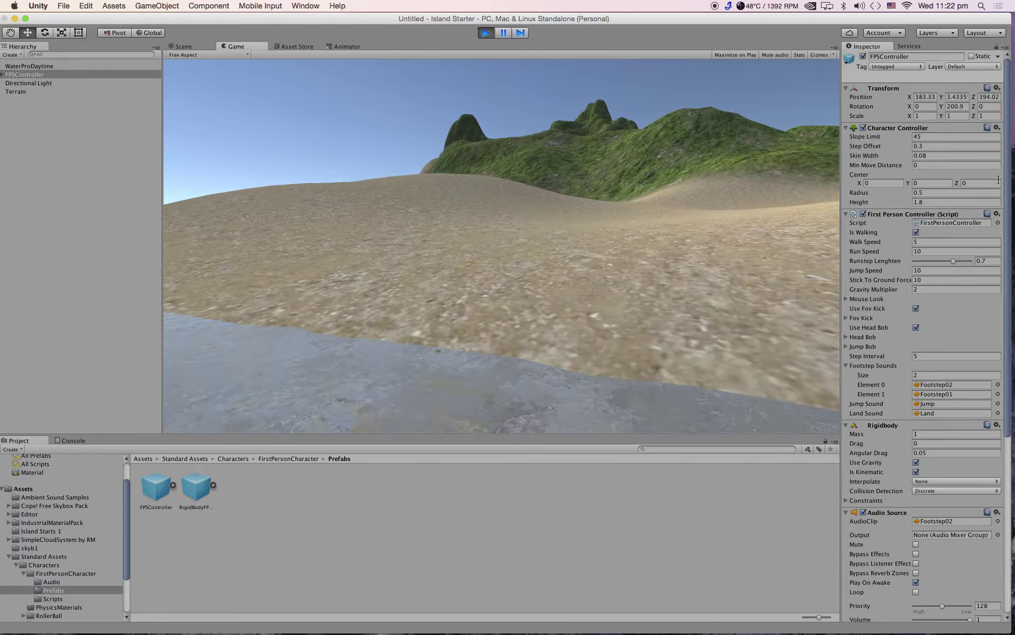
pyautogui.press('w')
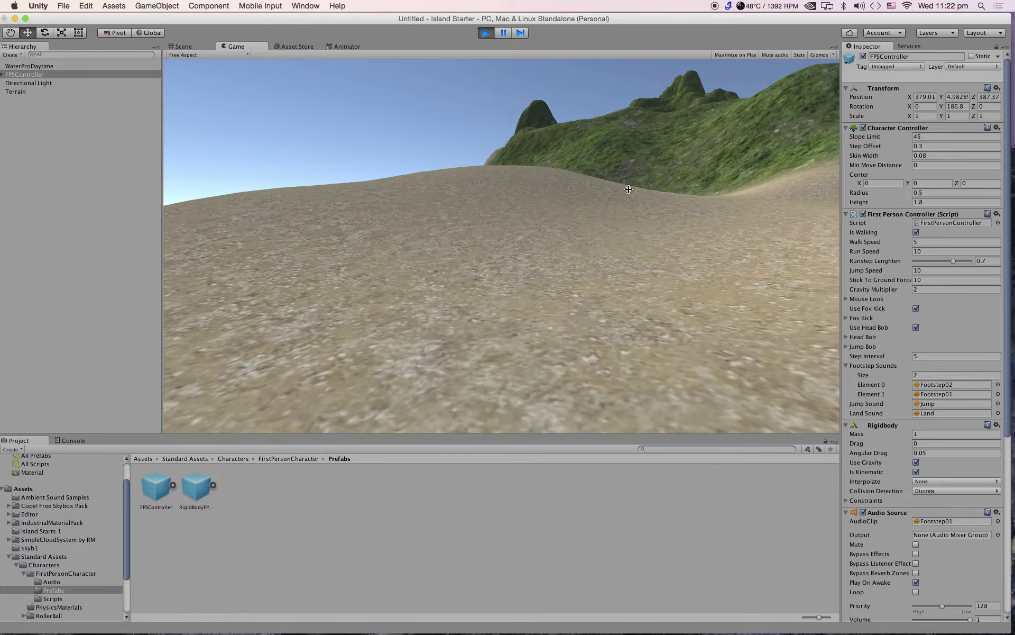
pyautogui.press('w')
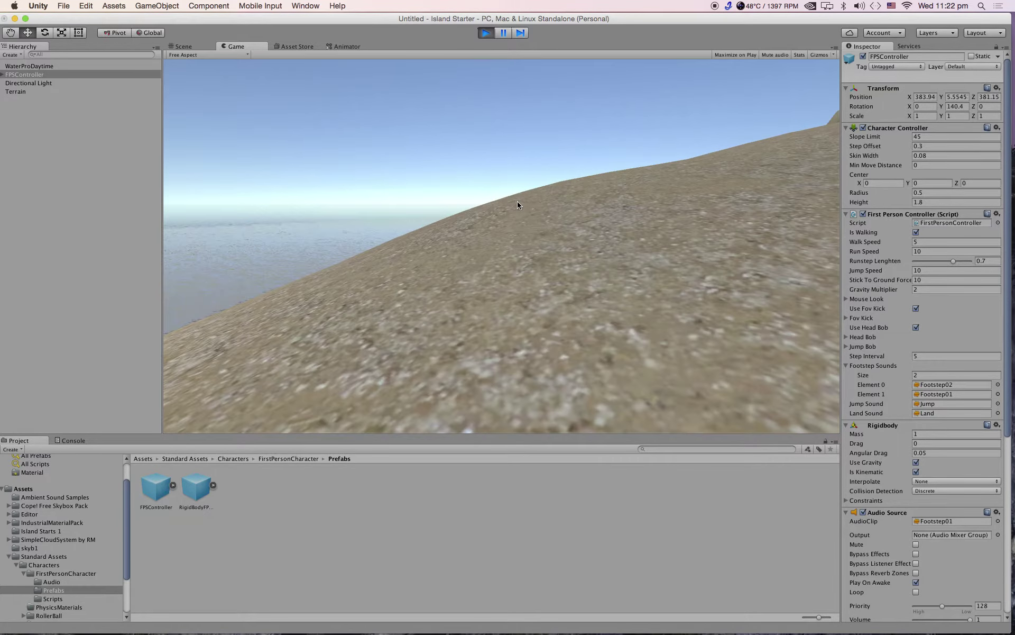
pyautogui.press('w')
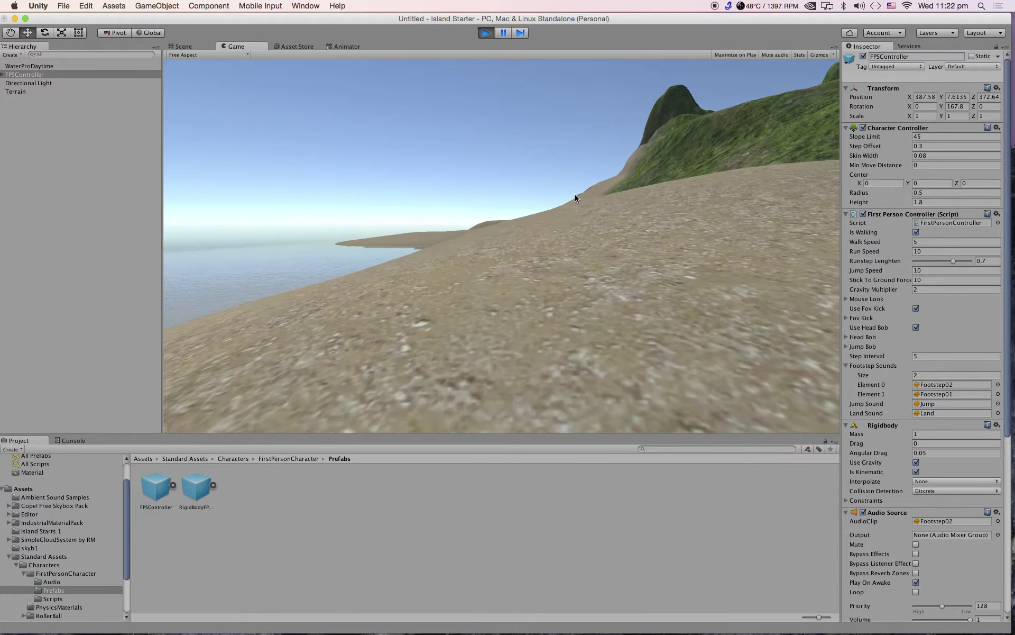
# Step: Walk the character further up the beach towards the mountains and exit play mode
pyautogui.press('w')
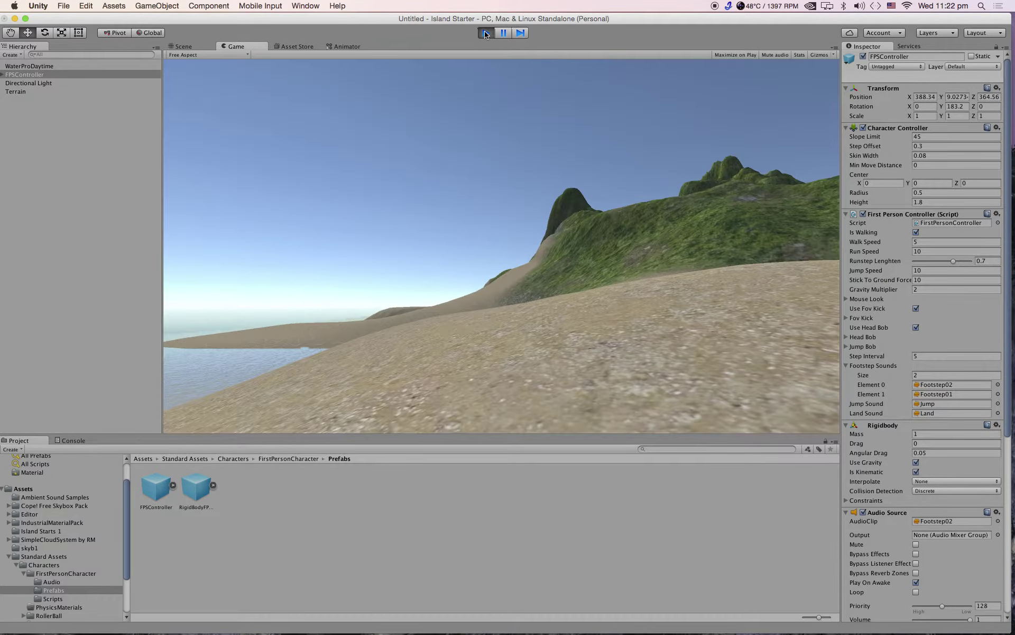
pyautogui.click(485, 33)
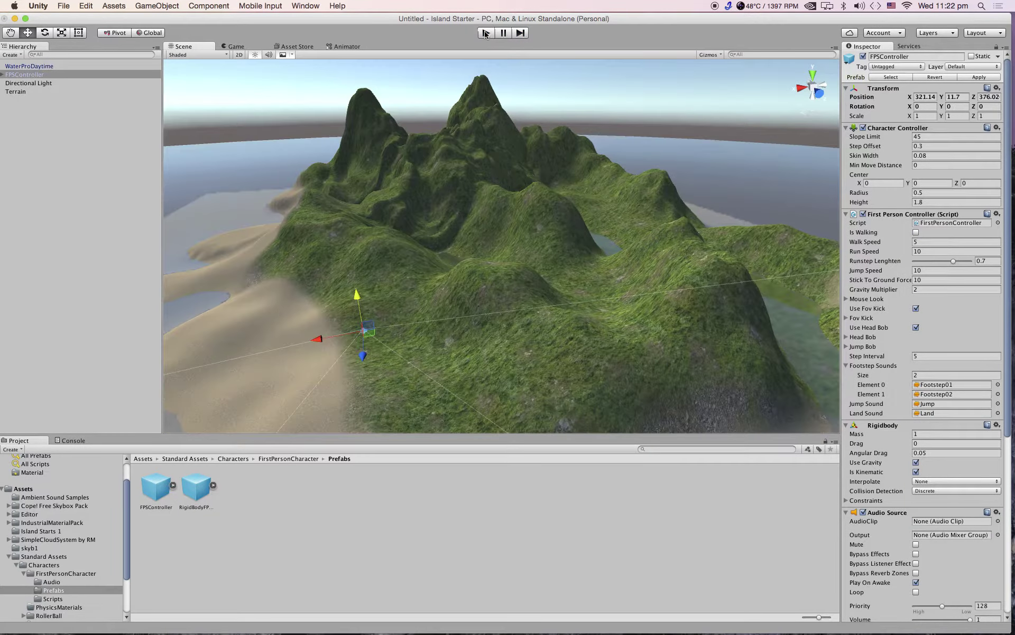
pyautogui.scroll(-5, 472, 255)
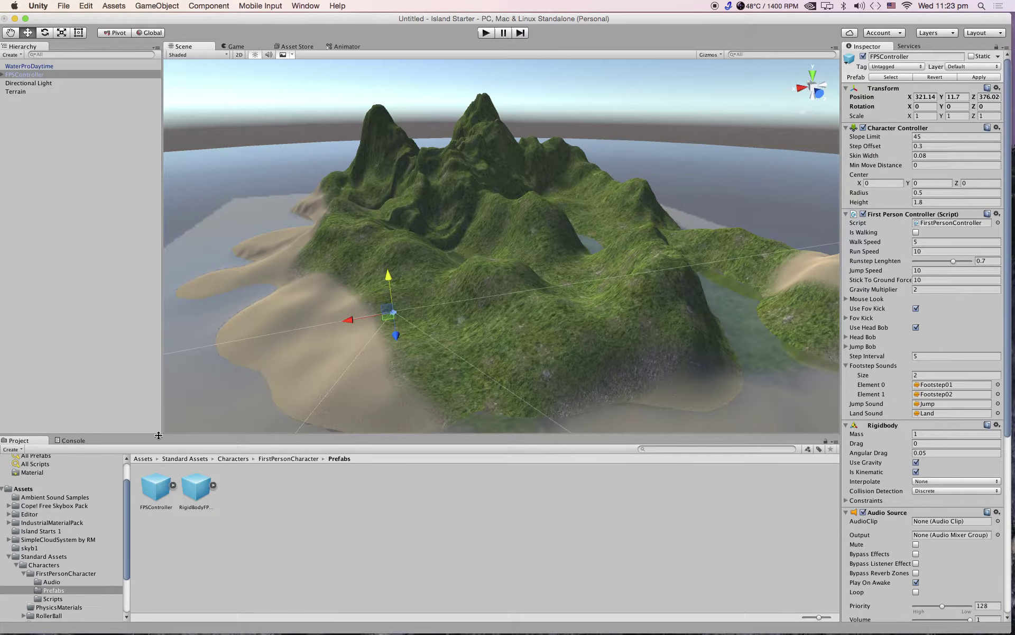
# Step: Collapse the FirstPersonCharacter and Characters folders in the project tree and show the contents of PhysicsMaterials
pyautogui.scroll(-2, 47, 570)
pyautogui.scroll(-1, 47, 570)
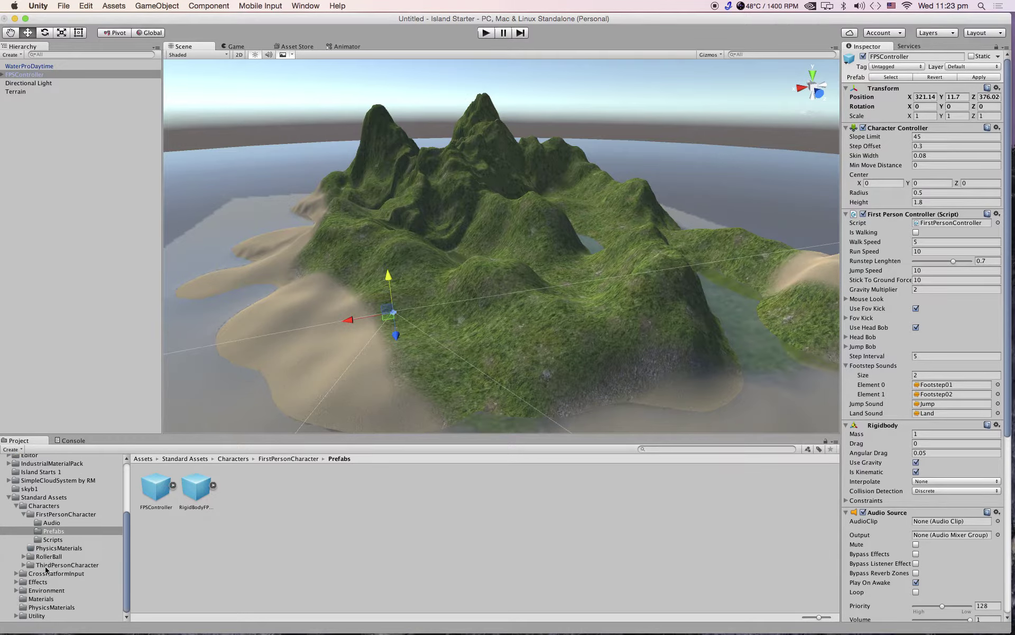
pyautogui.click(25, 514)
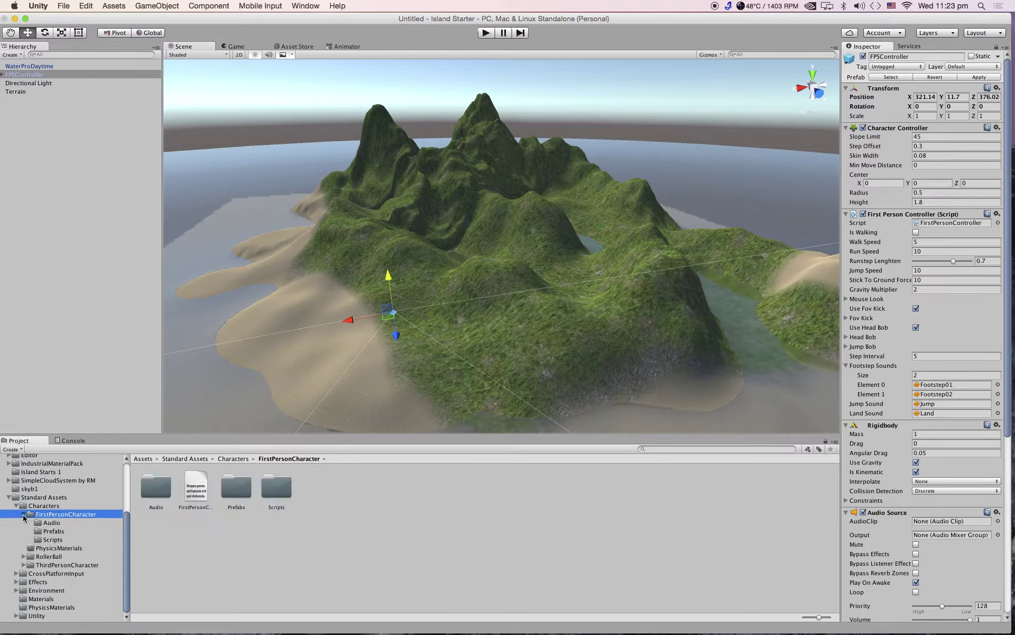
pyautogui.click(23, 514)
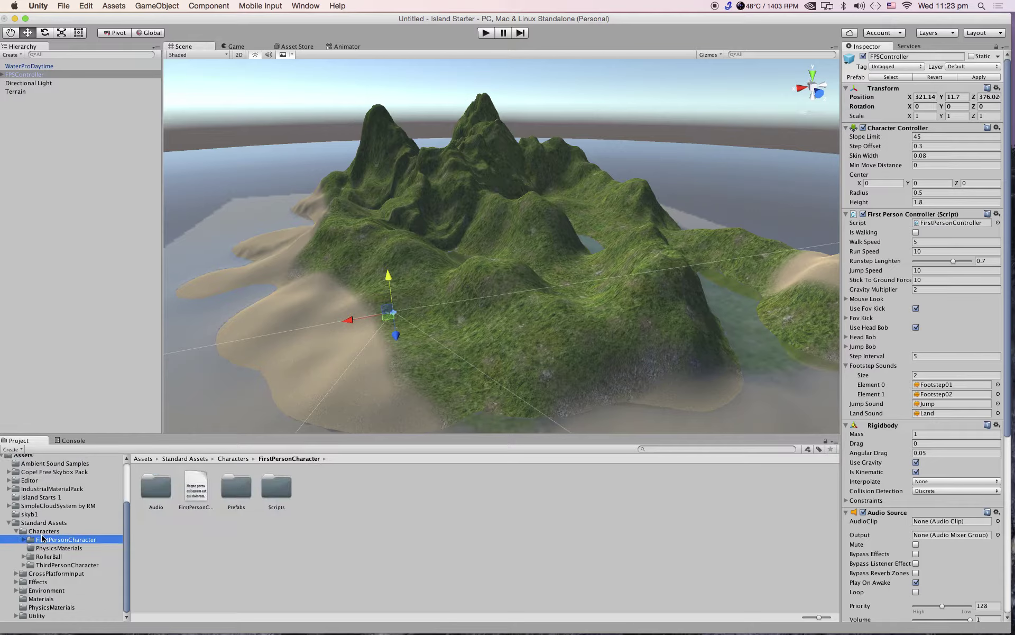
pyautogui.click(16, 531)
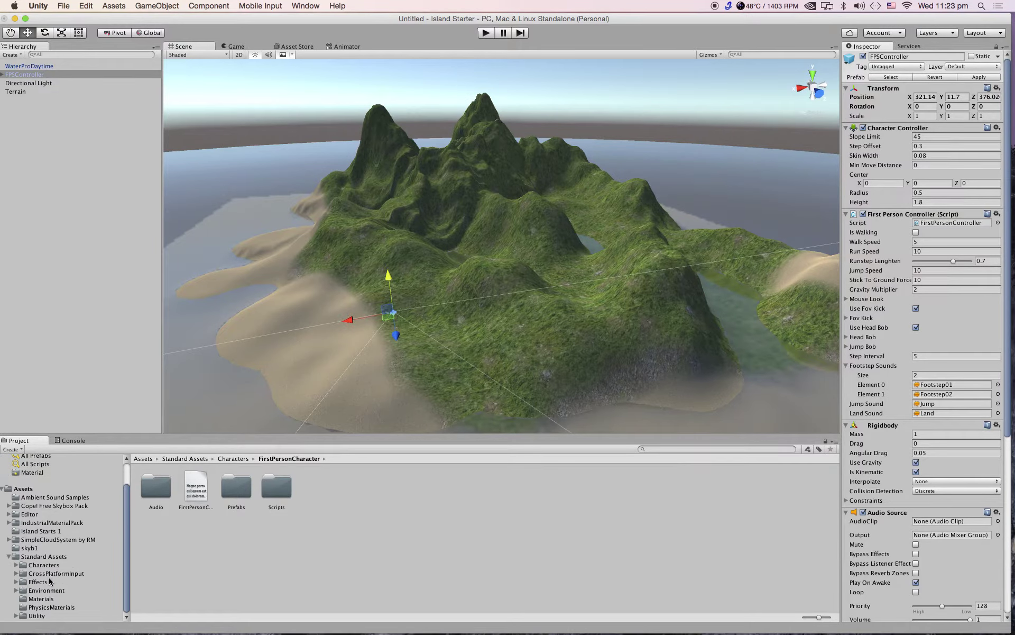
pyautogui.click(49, 607)
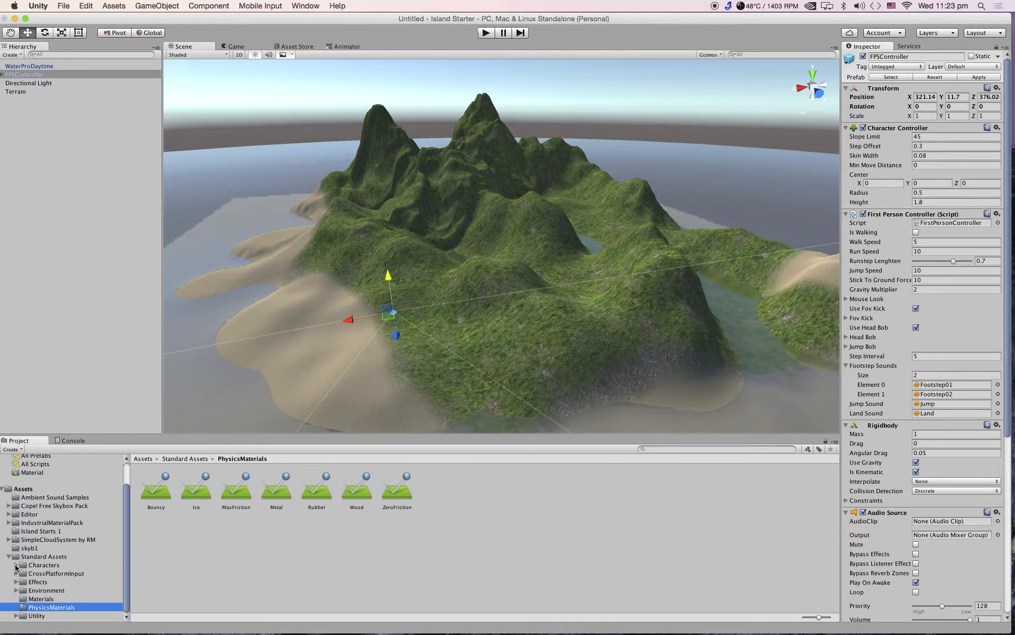
# Step: Browse the Environment assets, collapsing Water (Basic), and open the Palm folder inside SpeedTree
pyautogui.click(17, 591)
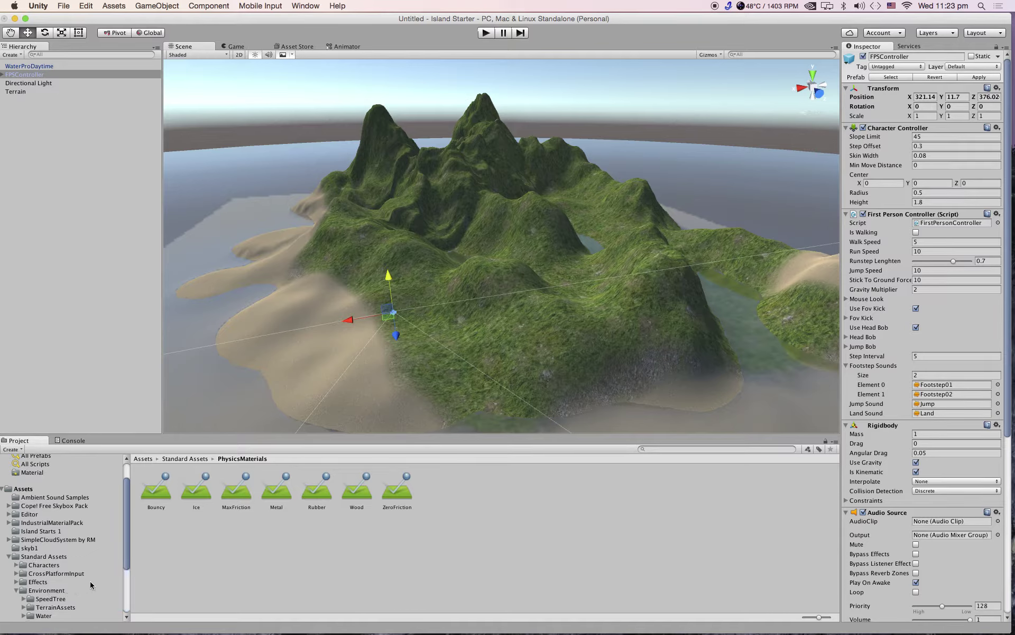
pyautogui.scroll(-3, 62, 554)
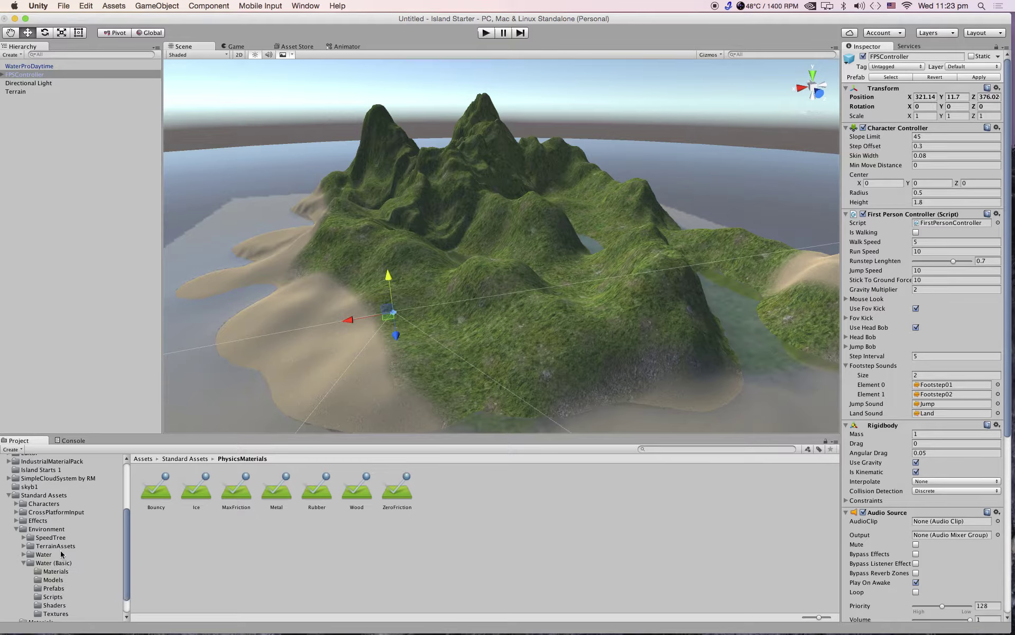
pyautogui.click(23, 563)
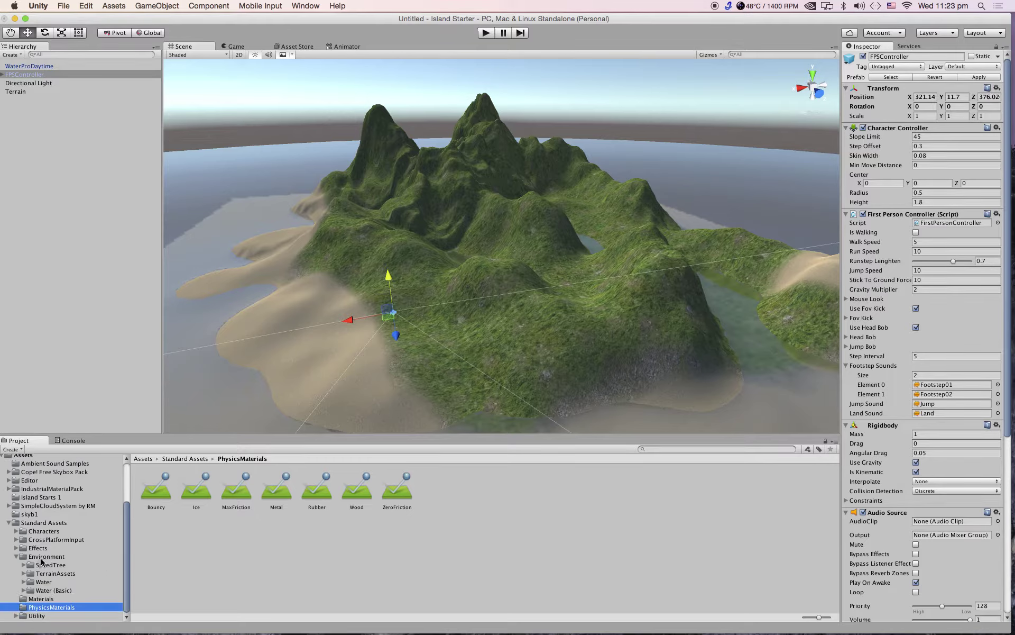
pyautogui.click(46, 575)
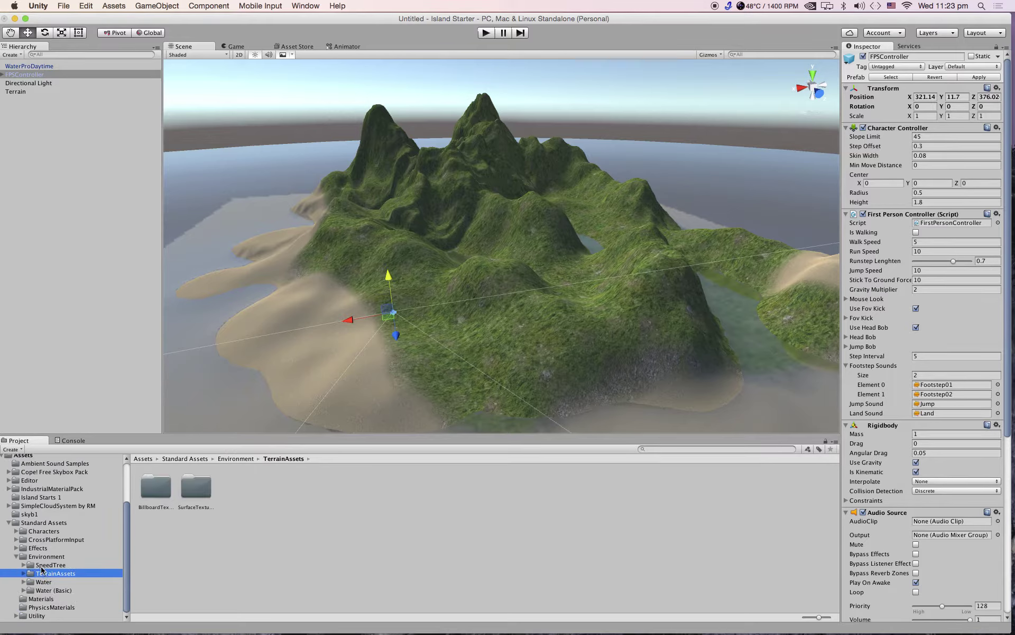
pyautogui.click(40, 567)
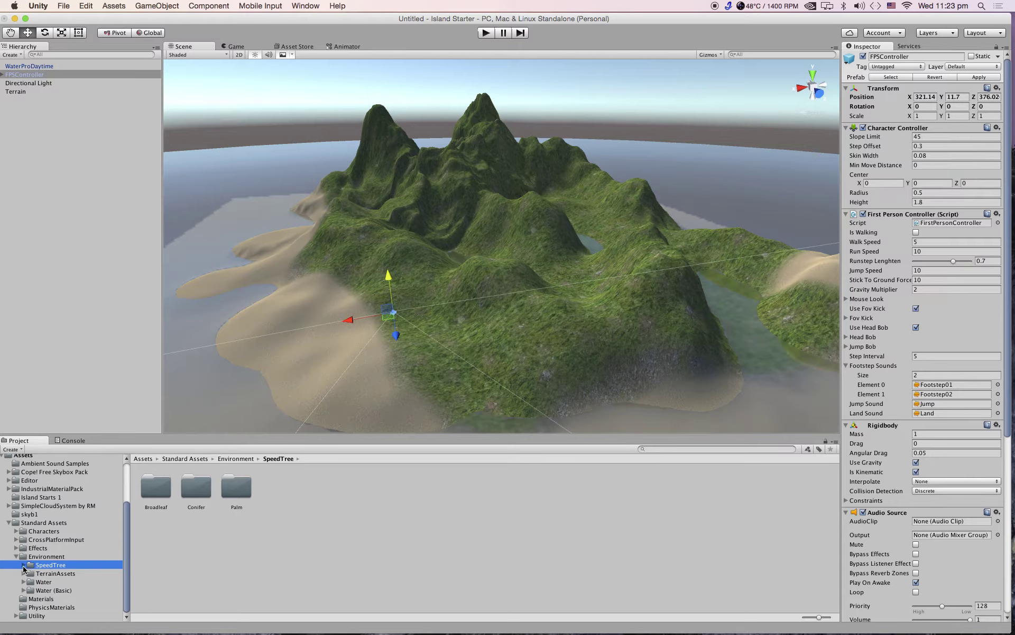
pyautogui.click(23, 566)
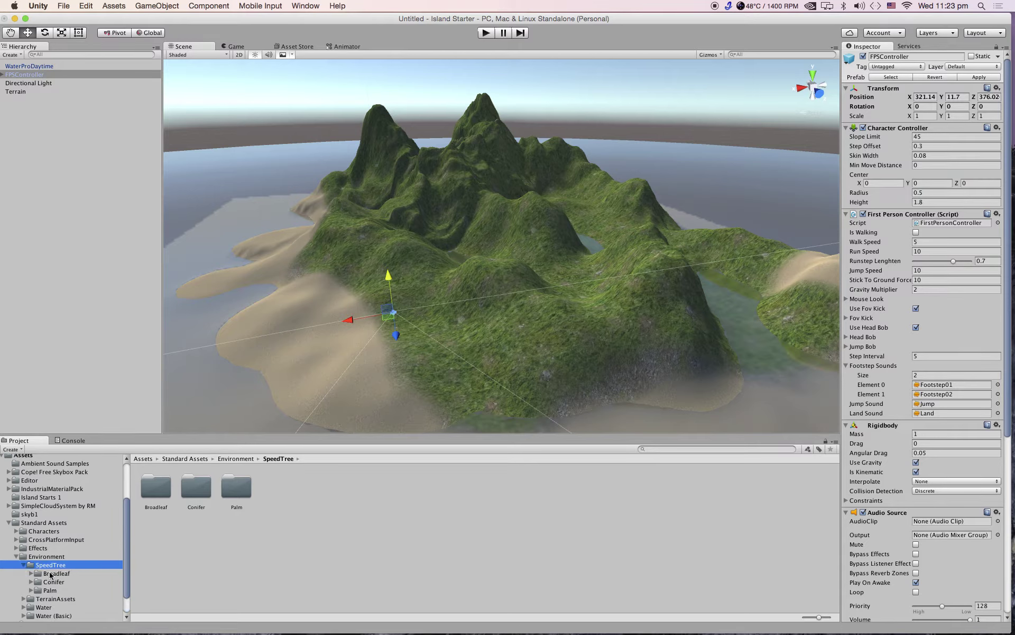
pyautogui.click(51, 574)
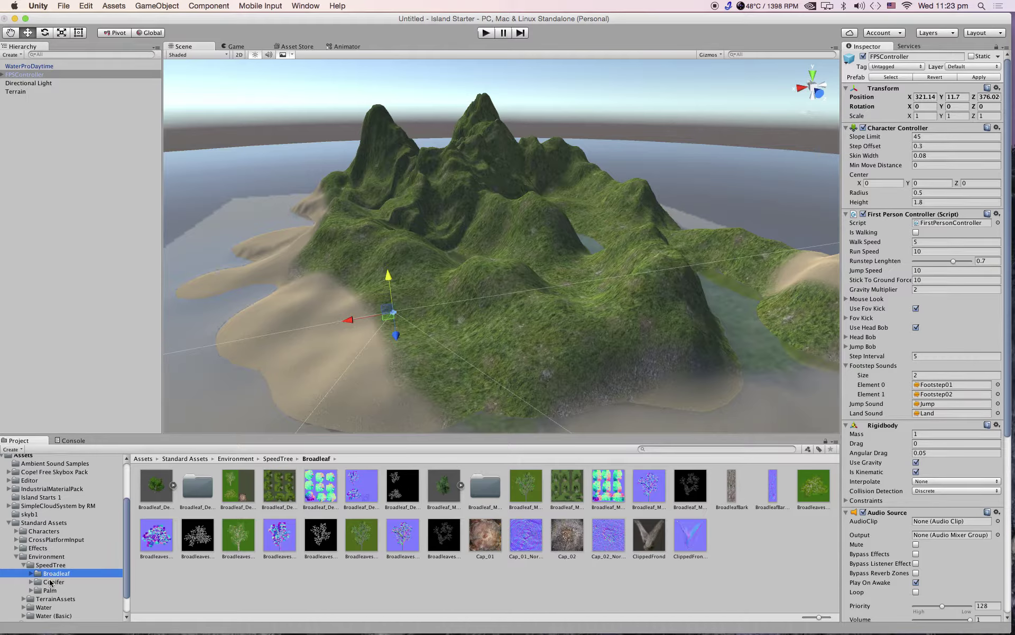
pyautogui.click(51, 590)
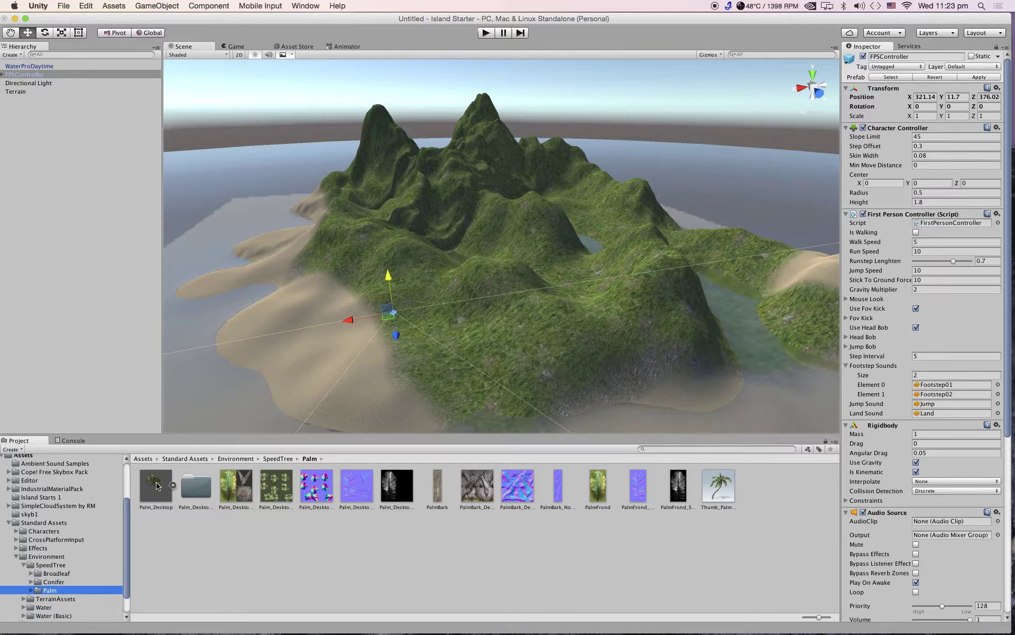
# Step: Place a Palm_Desktop tree where the sand meets the grass, raise it to Y 11.5, and try adding the palm thumbnail image to the scene
pyautogui.moveTo(156, 484); pyautogui.dragTo(410, 358)
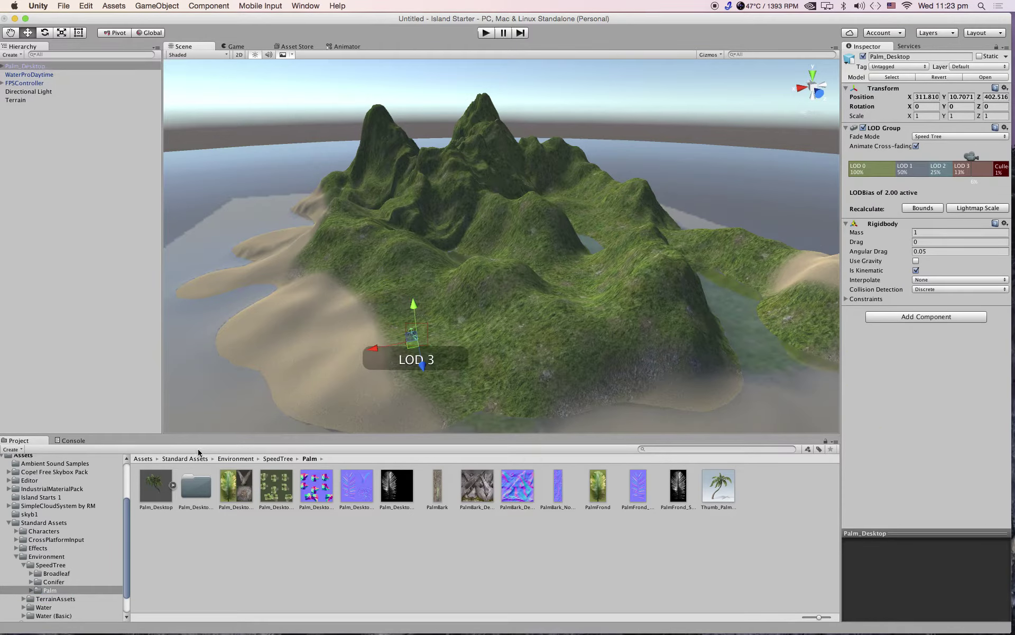
pyautogui.moveTo(415, 310); pyautogui.dragTo(417, 307)
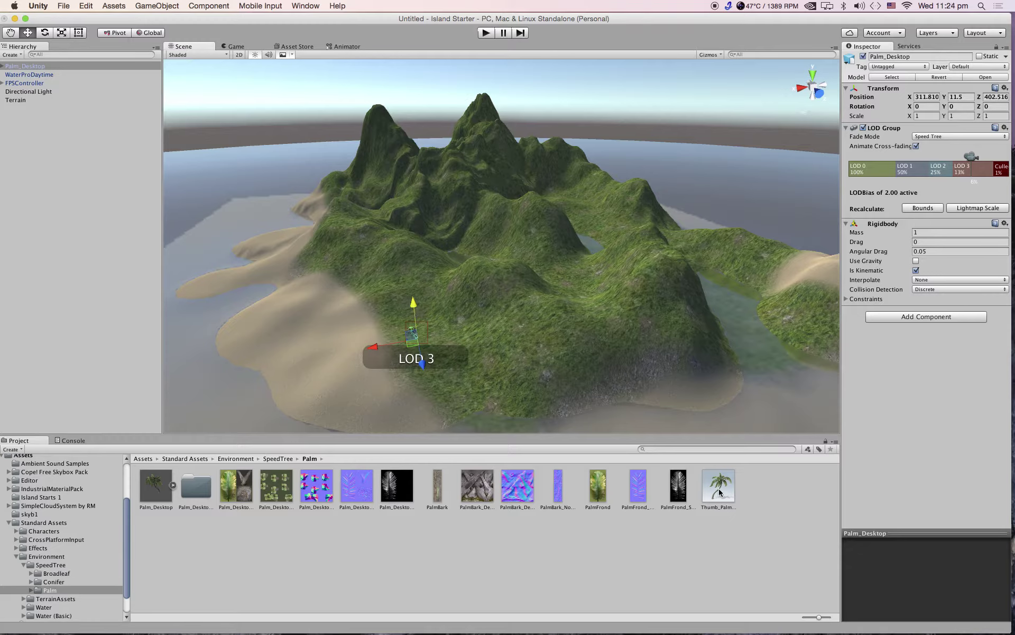
pyautogui.moveTo(719, 487); pyautogui.dragTo(522, 382)
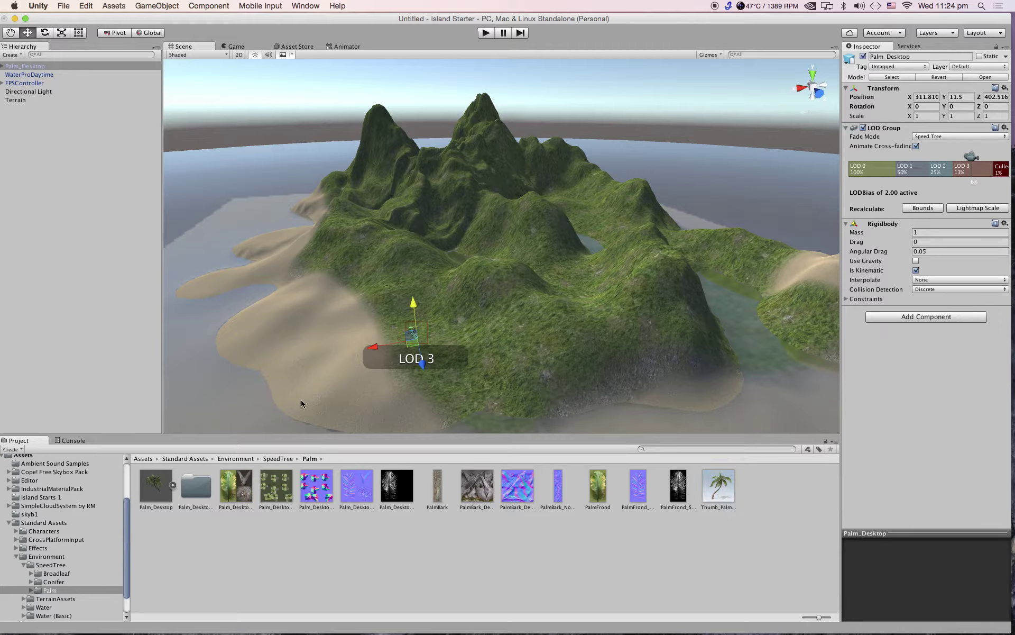
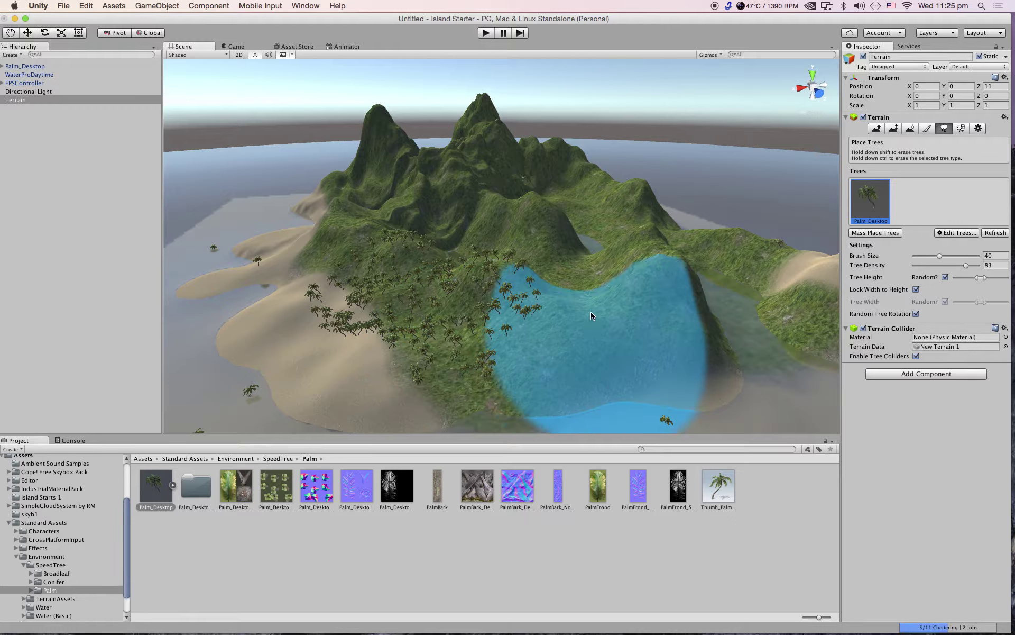
# Step: Paint Palm_Desktop trees across the island's front hills, central valley and mountain slopes with the terrain's Place Trees tool
pyautogui.moveTo(591, 316)
pyautogui.mouseDown()
pyautogui.moveTo(693, 244)
pyautogui.moveTo(614, 218)
pyautogui.mouseUp()
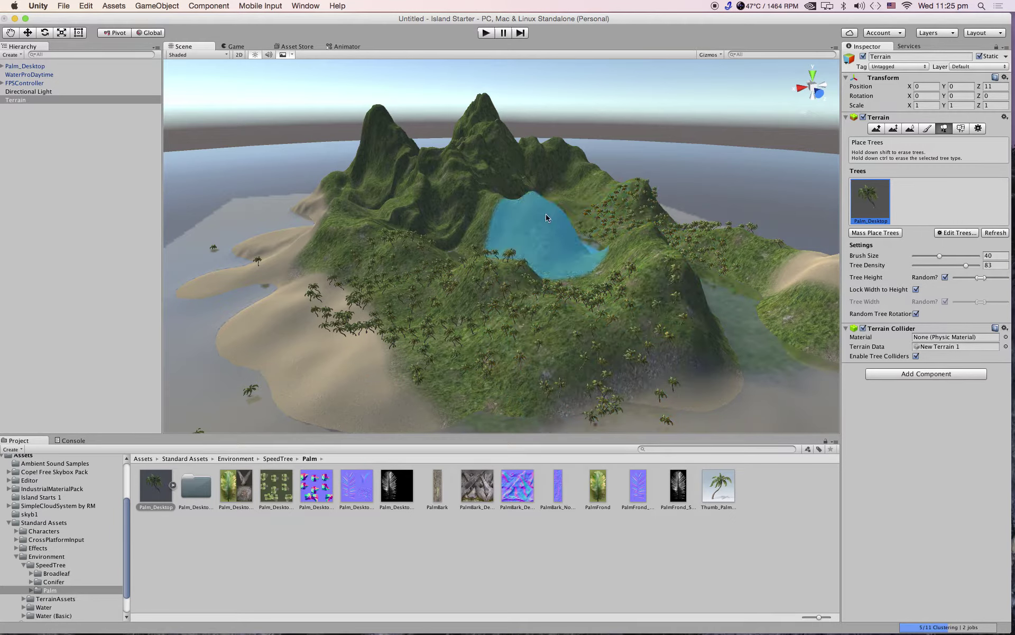
pyautogui.moveTo(534, 221)
pyautogui.mouseDown()
pyautogui.moveTo(495, 217)
pyautogui.moveTo(519, 235)
pyautogui.moveTo(422, 218)
pyautogui.moveTo(379, 162)
pyautogui.moveTo(539, 161)
pyautogui.moveTo(583, 195)
pyautogui.moveTo(333, 246)
pyautogui.moveTo(354, 238)
pyautogui.moveTo(340, 232)
pyautogui.moveTo(358, 220)
pyautogui.moveTo(338, 197)
pyautogui.moveTo(503, 343)
pyautogui.moveTo(399, 240)
pyautogui.mouseUp()
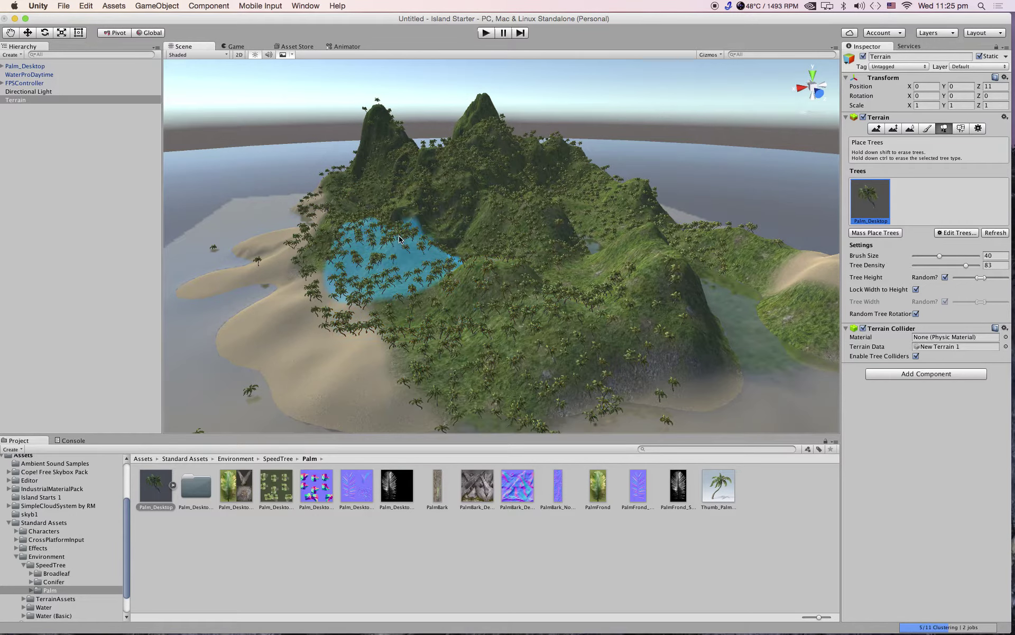
# Step: Add a Wind Zone object to the scene
pyautogui.click(170, 8)
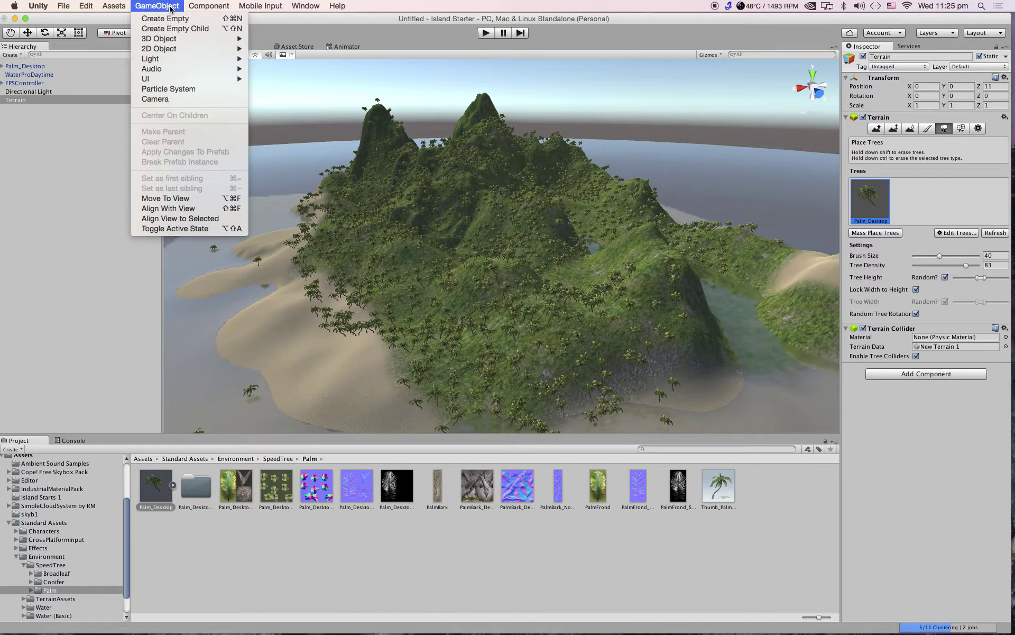
pyautogui.moveTo(203, 8)
pyautogui.moveTo(159, 7)
pyautogui.moveTo(167, 41)
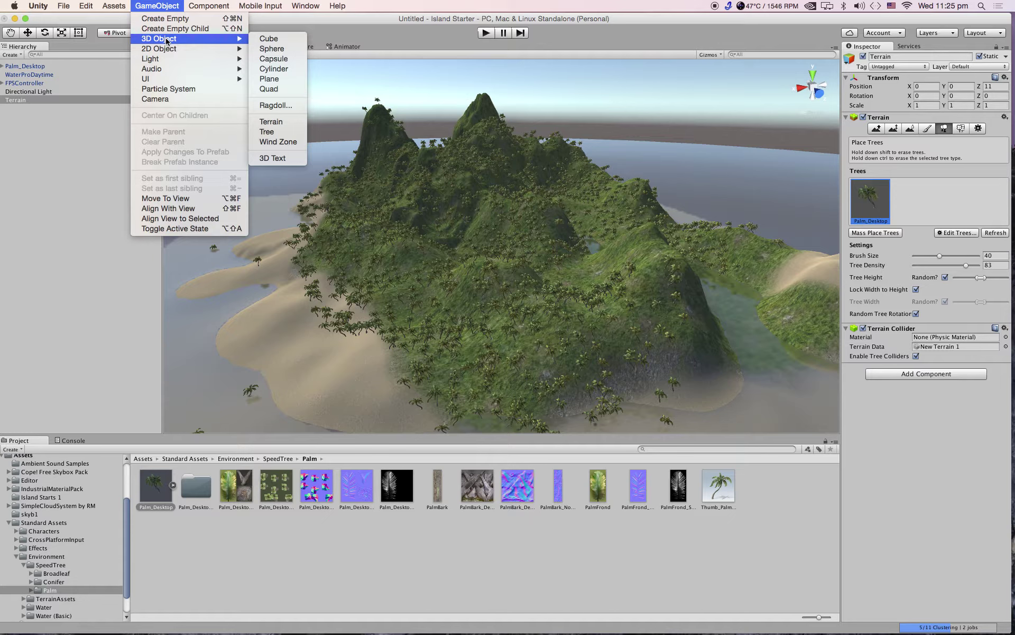
pyautogui.click(274, 143)
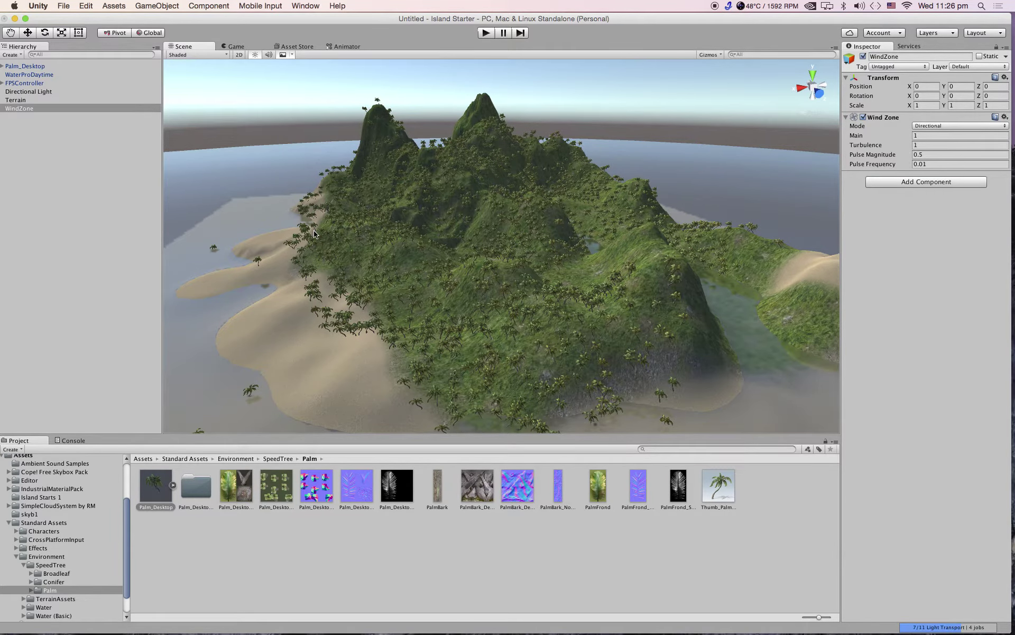
# Step: Move the wind zone over the palms near the beach, to X 342.3, Y -128, Z 81
pyautogui.scroll(-5, 313, 230)
pyautogui.scroll(1, 314, 230)
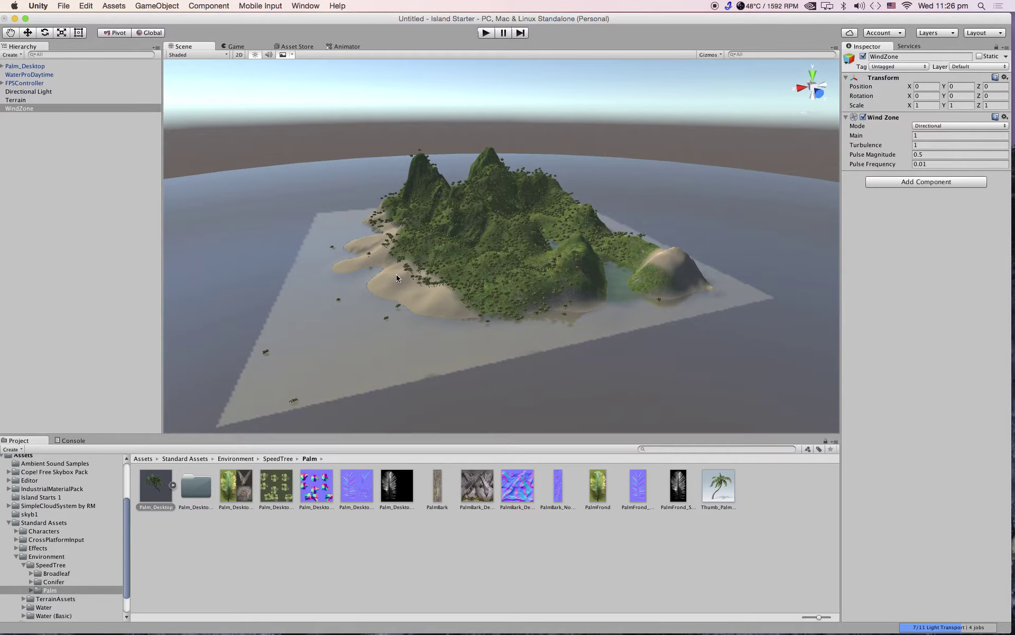
pyautogui.click(25, 110)
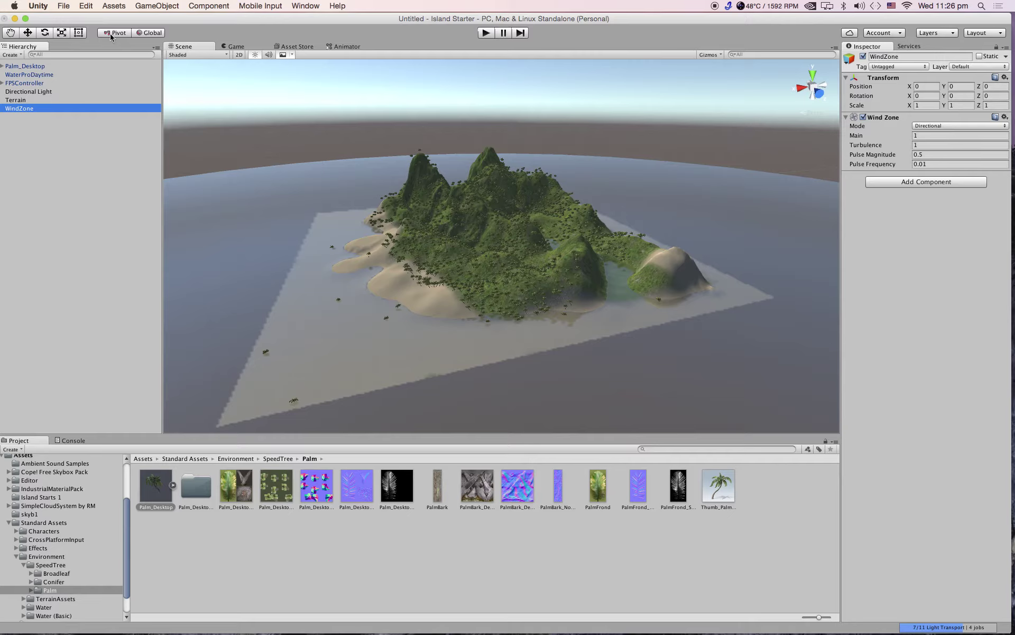
pyautogui.click(29, 32)
pyautogui.moveTo(522, 199); pyautogui.dragTo(444, 225)
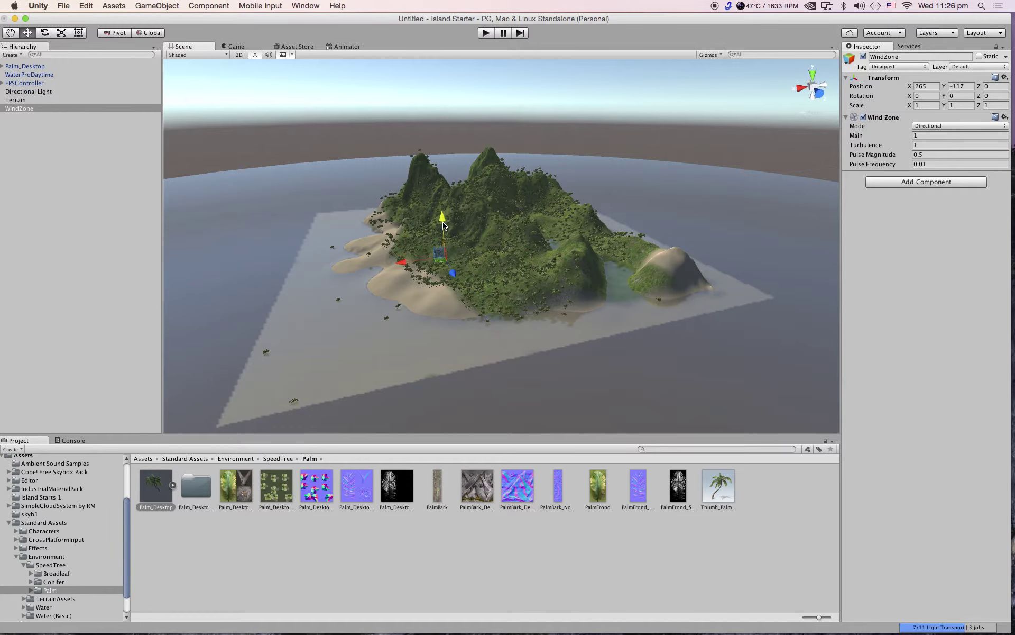
pyautogui.scroll(3, 448, 232)
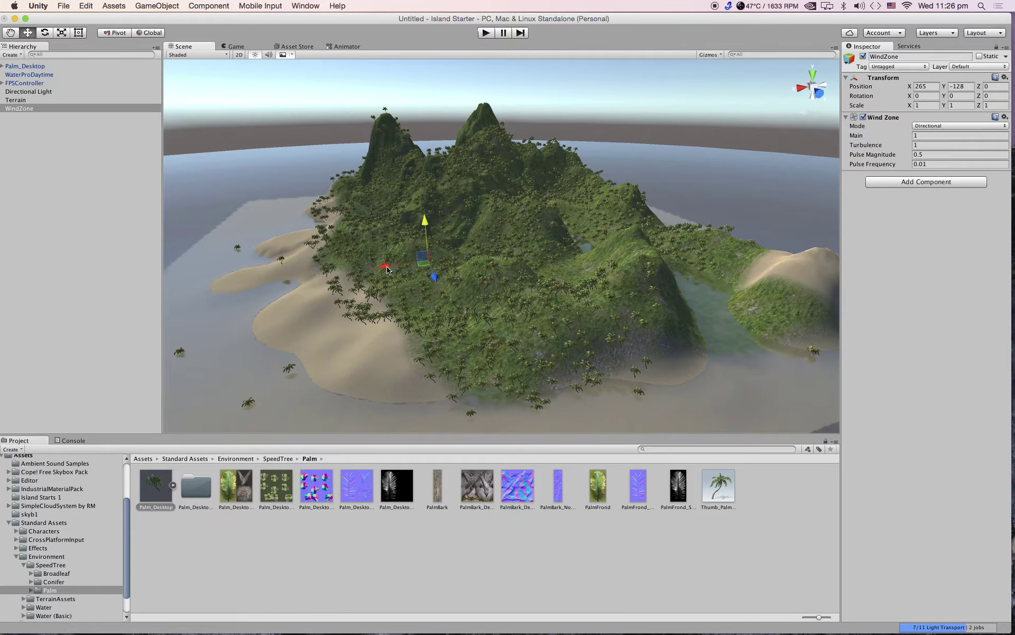
pyautogui.moveTo(387, 269); pyautogui.dragTo(385, 309)
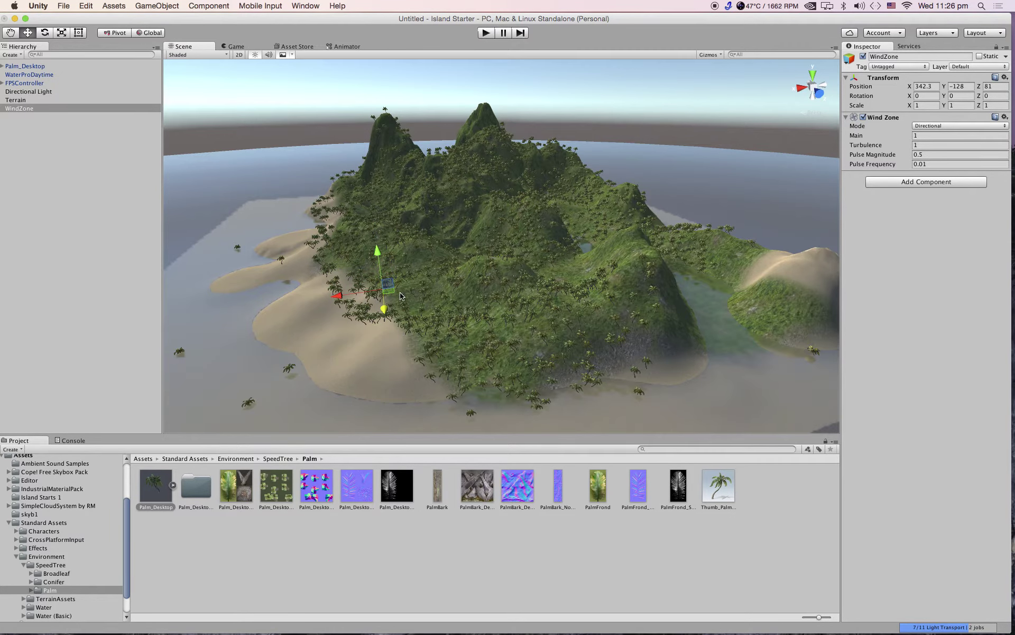
pyautogui.scroll(4, 401, 296)
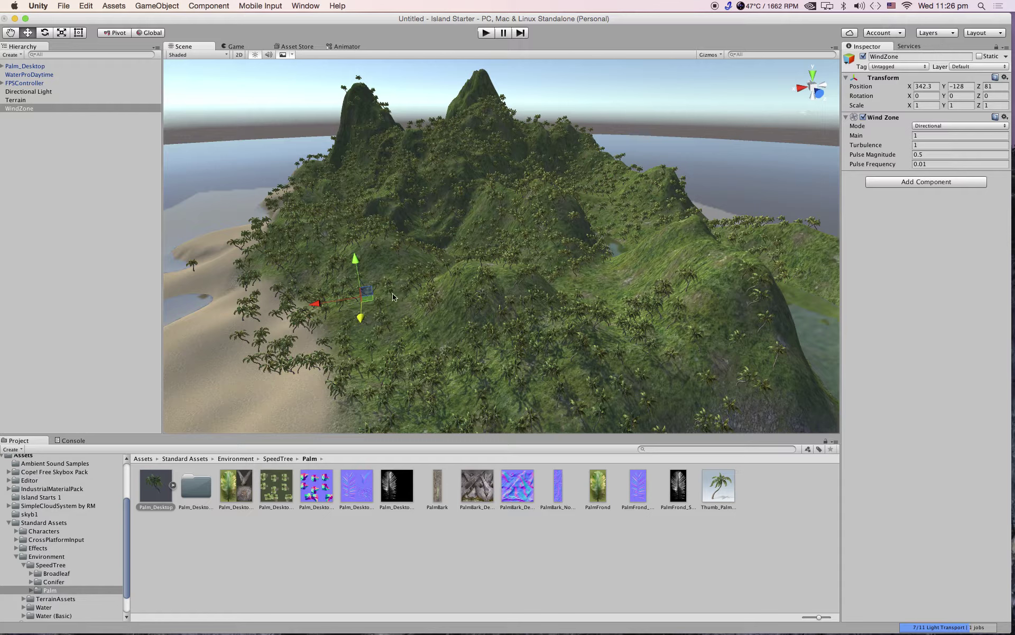
pyautogui.scroll(1, 392, 293)
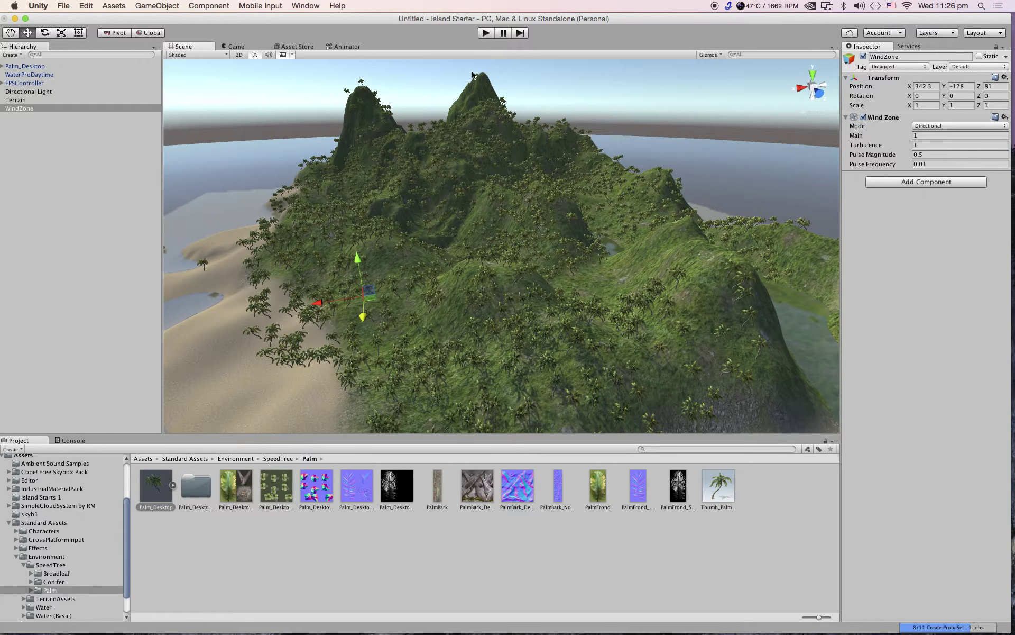
# Step: Enter play mode and walk the character among the palms on the beach to check how they sway in the wind
pyautogui.click(486, 34)
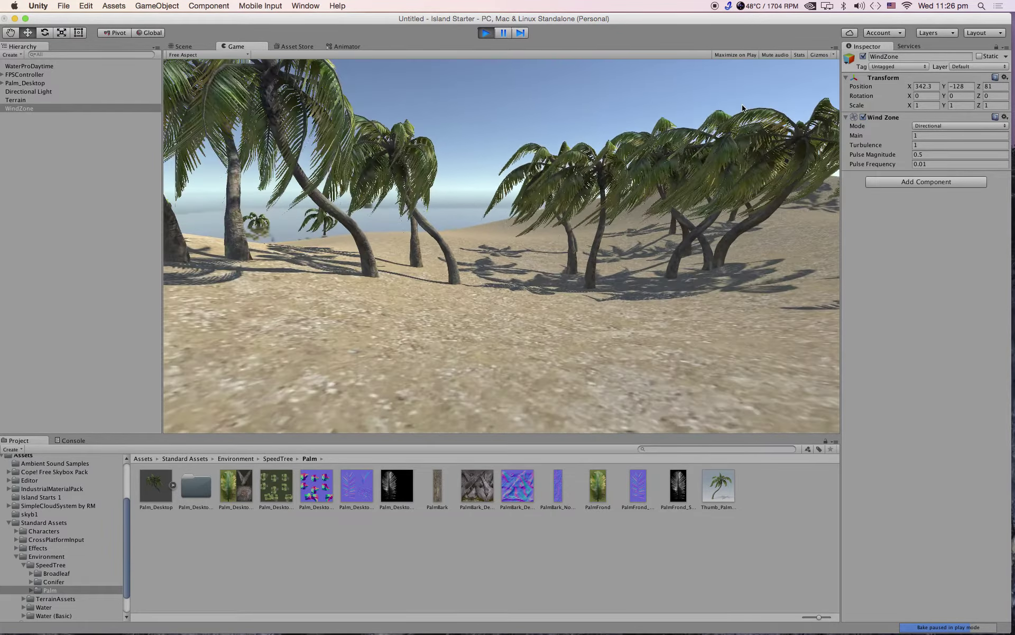
pyautogui.press('w')
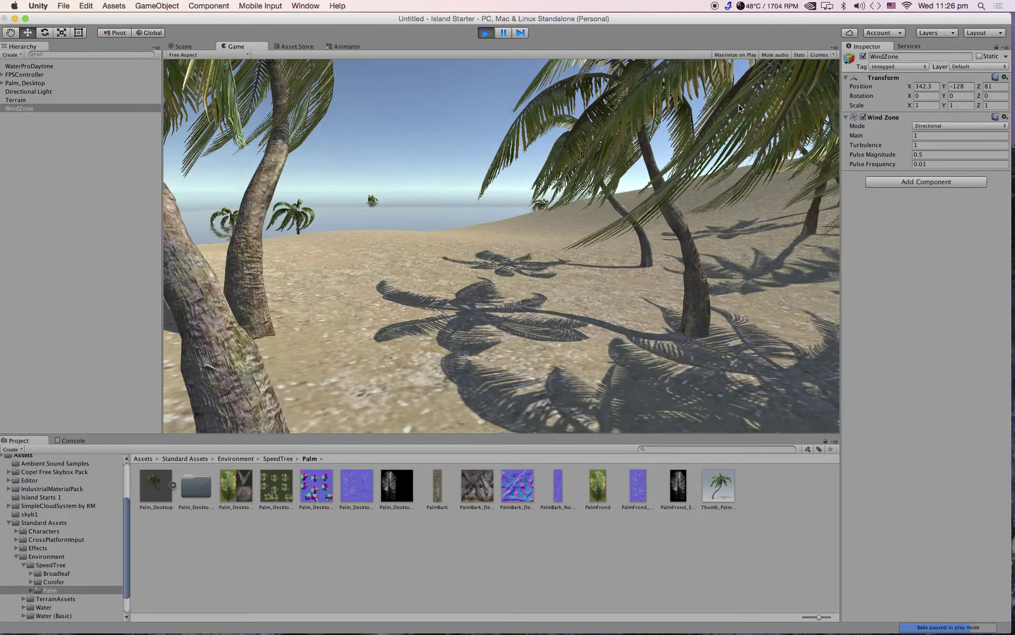
pyautogui.press('w')
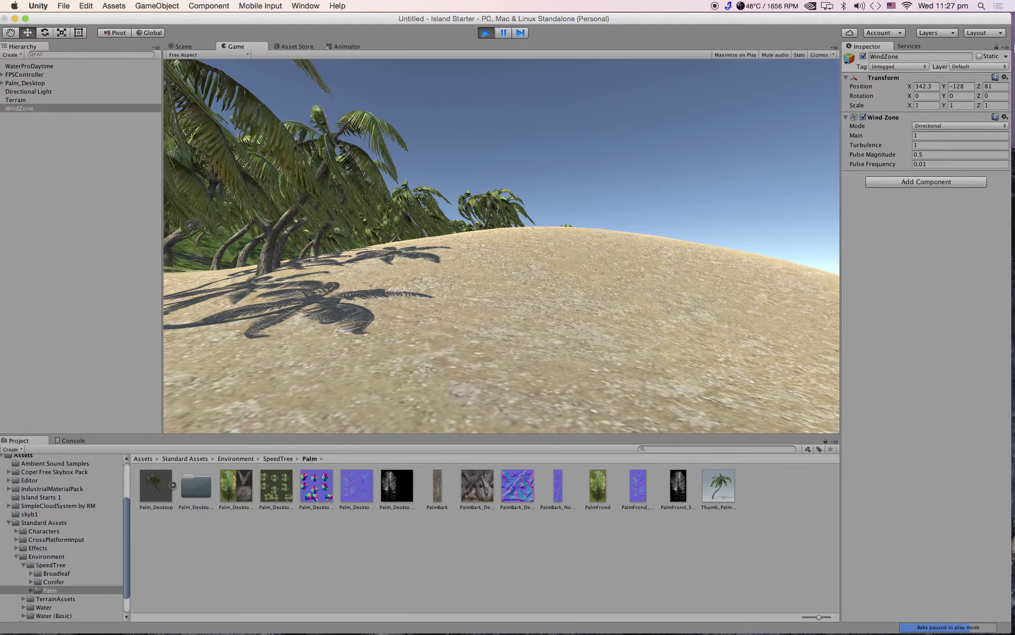
# Step: Walk the character further along the sandy beach and exit play mode
pyautogui.press('w')
pyautogui.press('Escape')
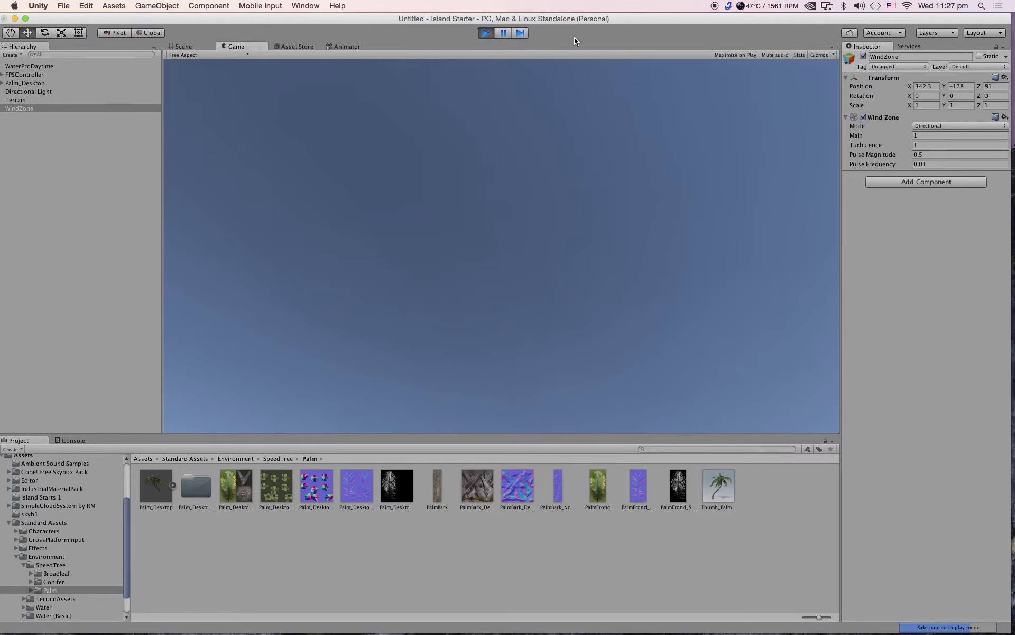
pyautogui.click(483, 33)
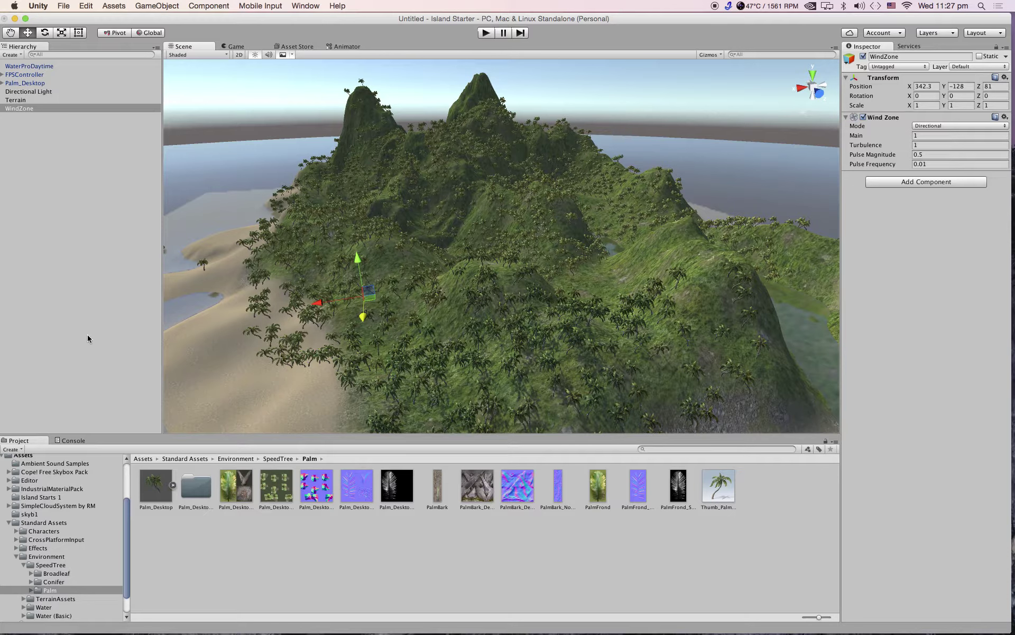
# Step: Open the Ambient Sound Samples folder, preview the Open Space Wind1 – 32 Seconds clip in iTunes, and return to Unity
pyautogui.click(9, 522)
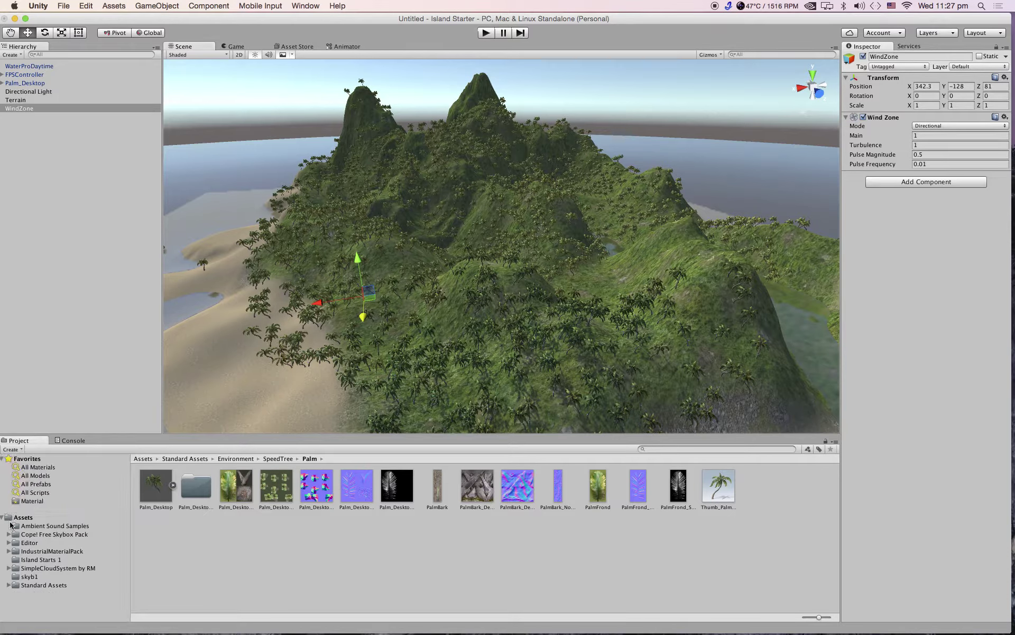
pyautogui.click(38, 526)
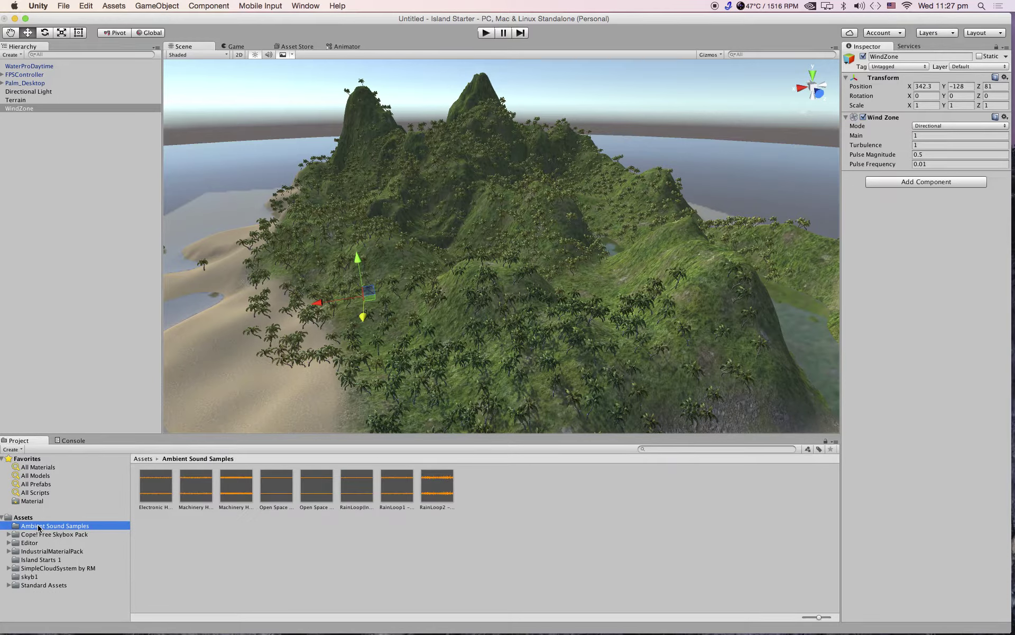
pyautogui.click(275, 490)
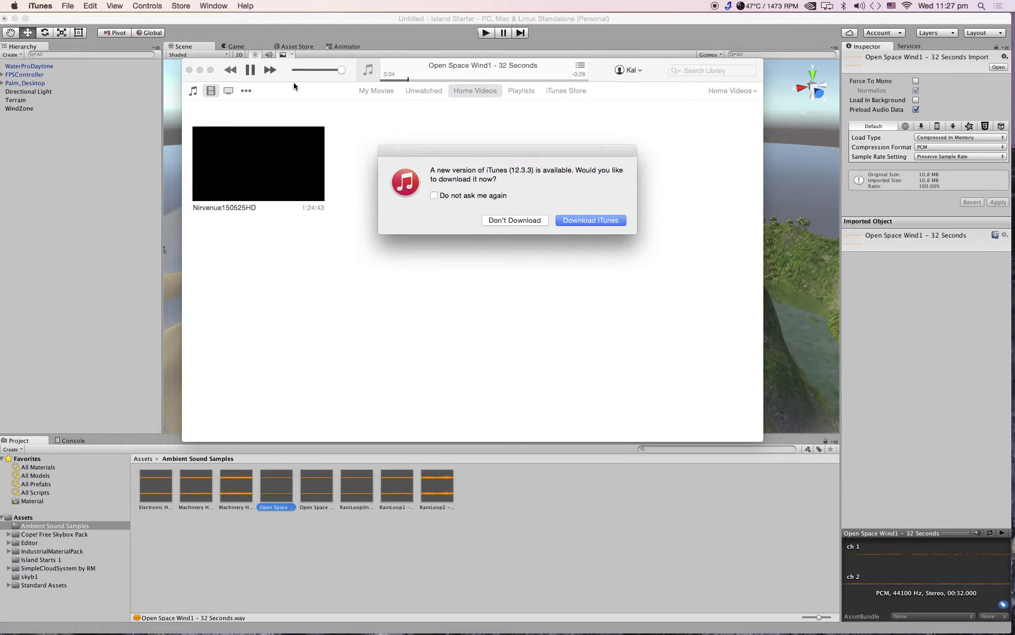
pyautogui.click(537, 220)
pyautogui.click(190, 69)
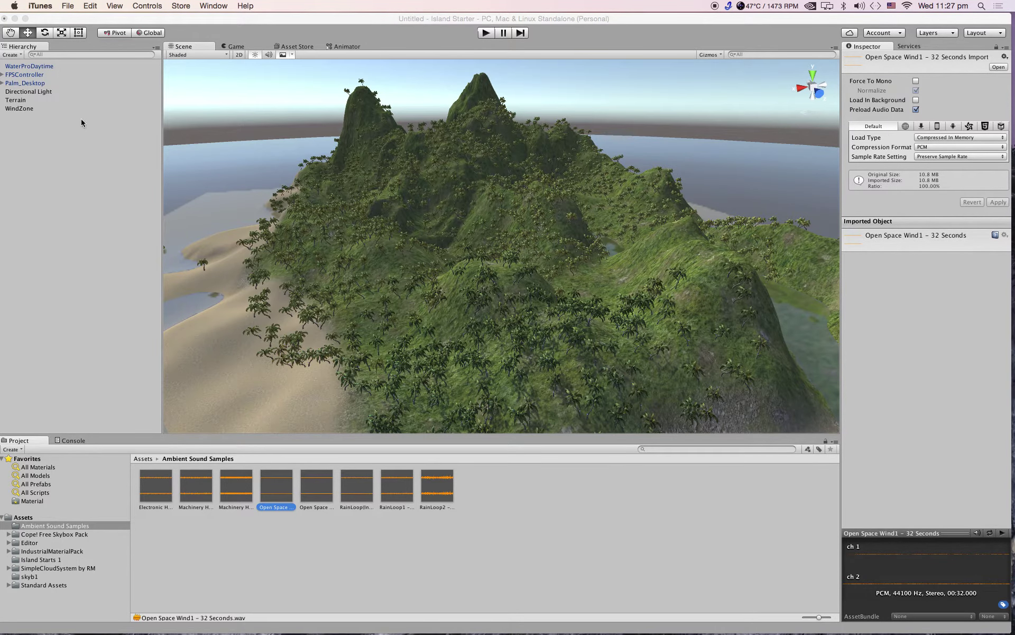
pyautogui.click(118, 21)
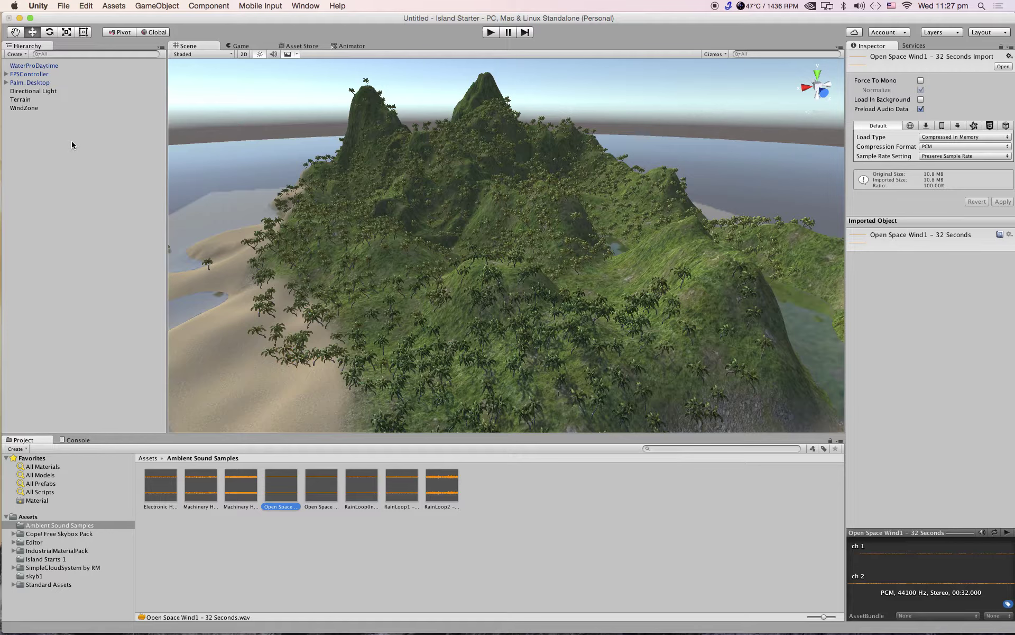
# Step: Place the Open Space Wind1 – 32 Seconds sound clip into the scene at the beach palms near the wind zone
pyautogui.click(40, 109)
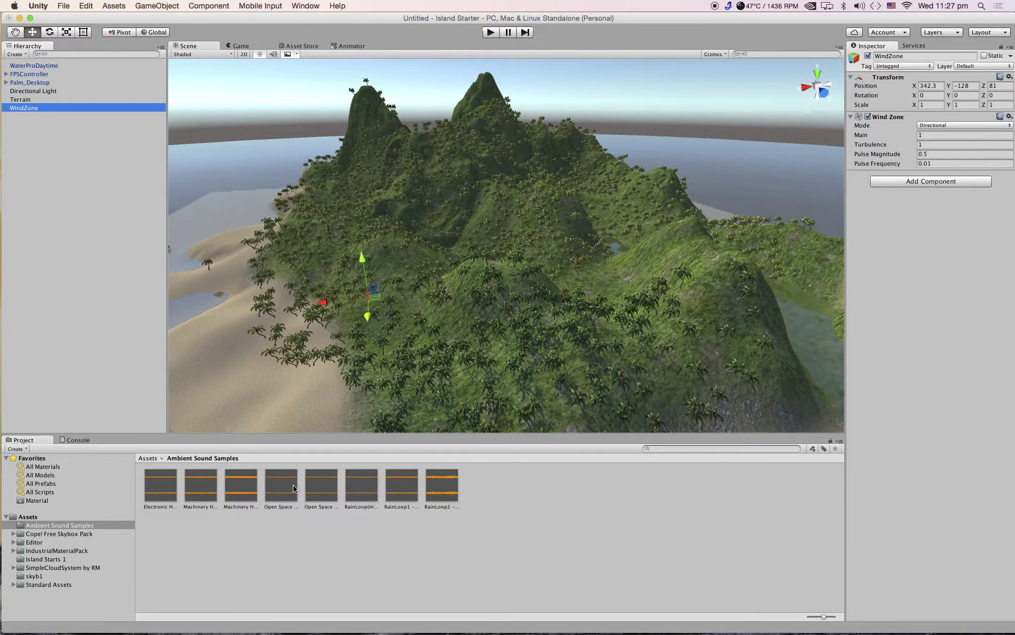
pyautogui.moveTo(284, 488); pyautogui.dragTo(323, 350)
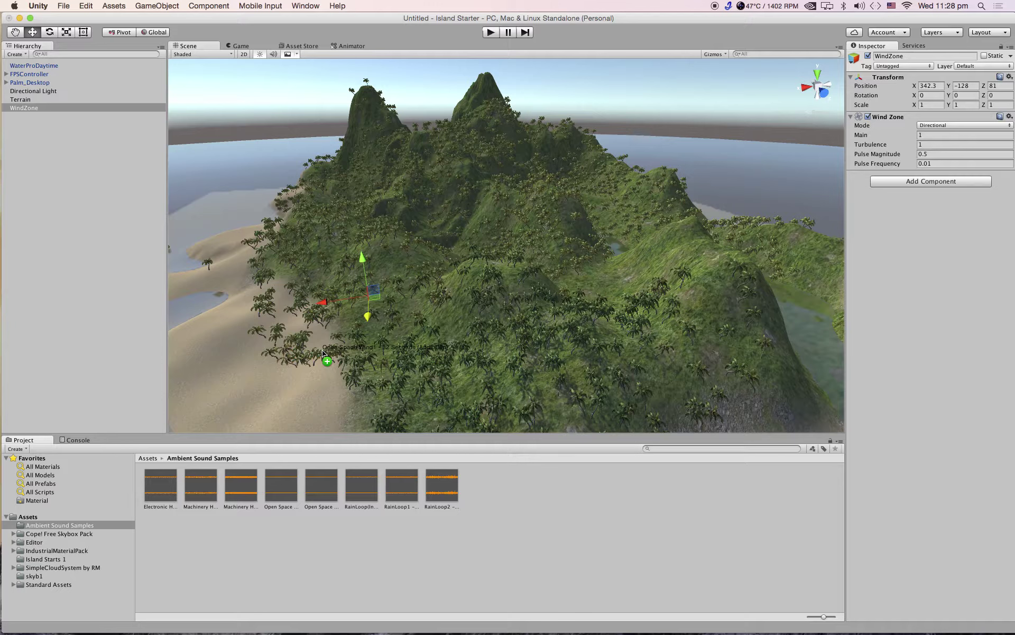
pyautogui.moveTo(323, 351); pyautogui.dragTo(315, 363)
# Step: Test the wind sound in play mode by walking the character across the beach among the swaying palms, and exit play mode
pyautogui.click(491, 33)
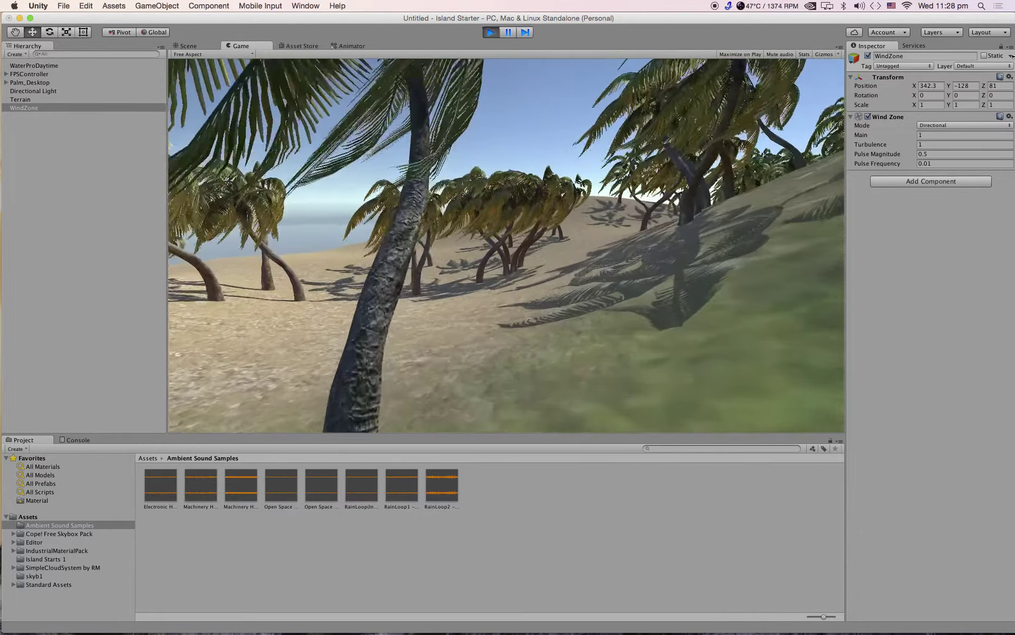
pyautogui.press('w')
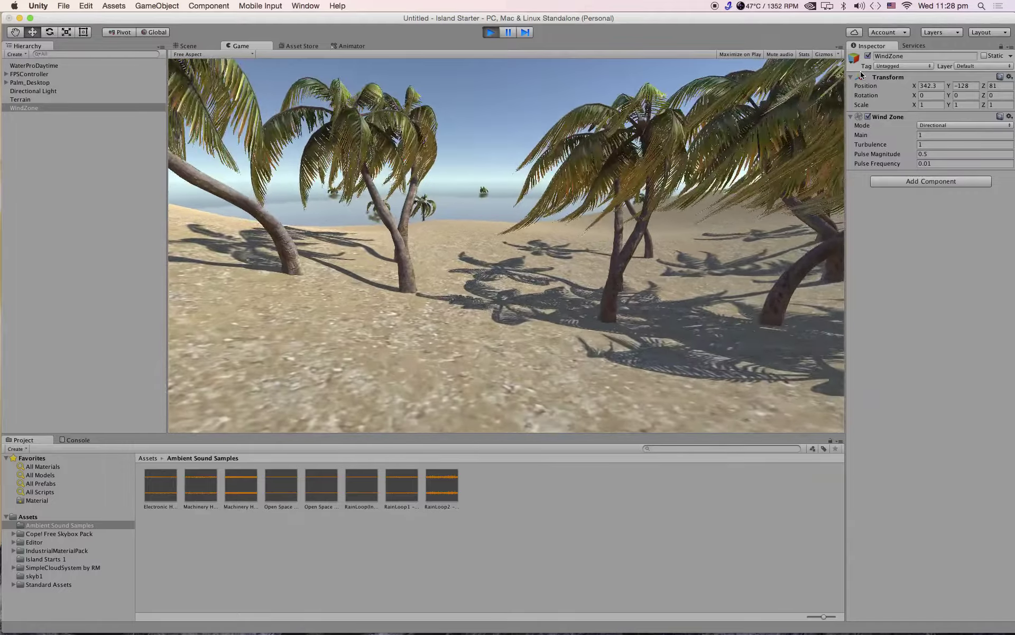
pyautogui.press('w')
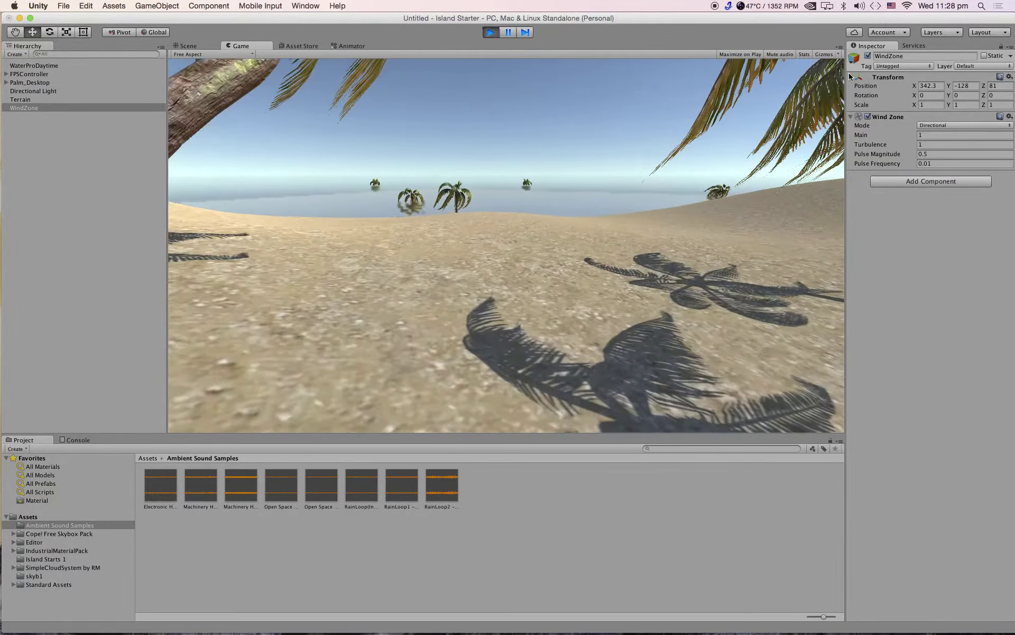
pyautogui.press('w')
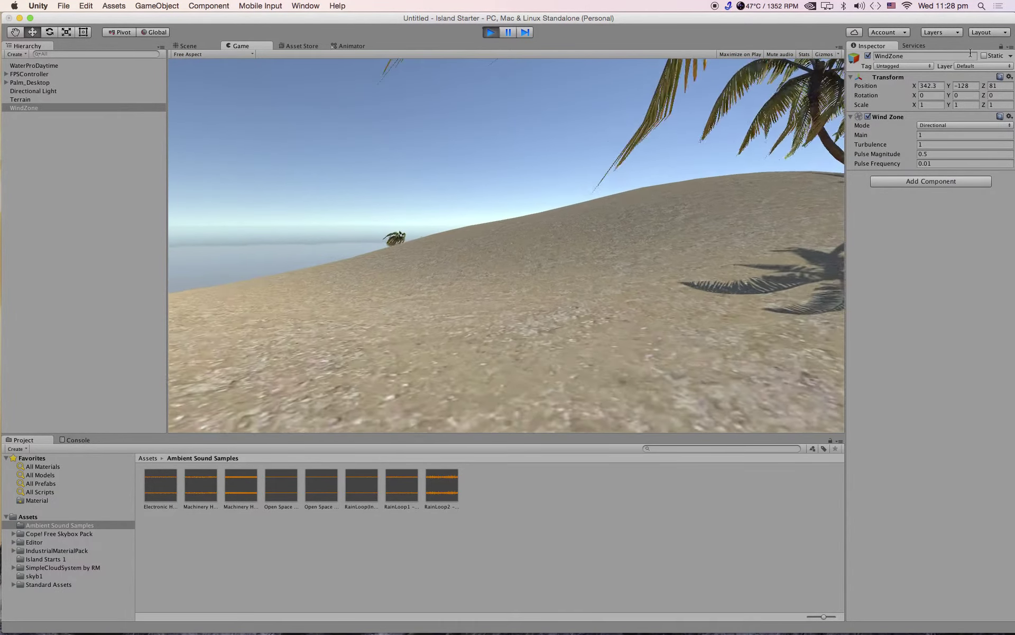
pyautogui.press('w')
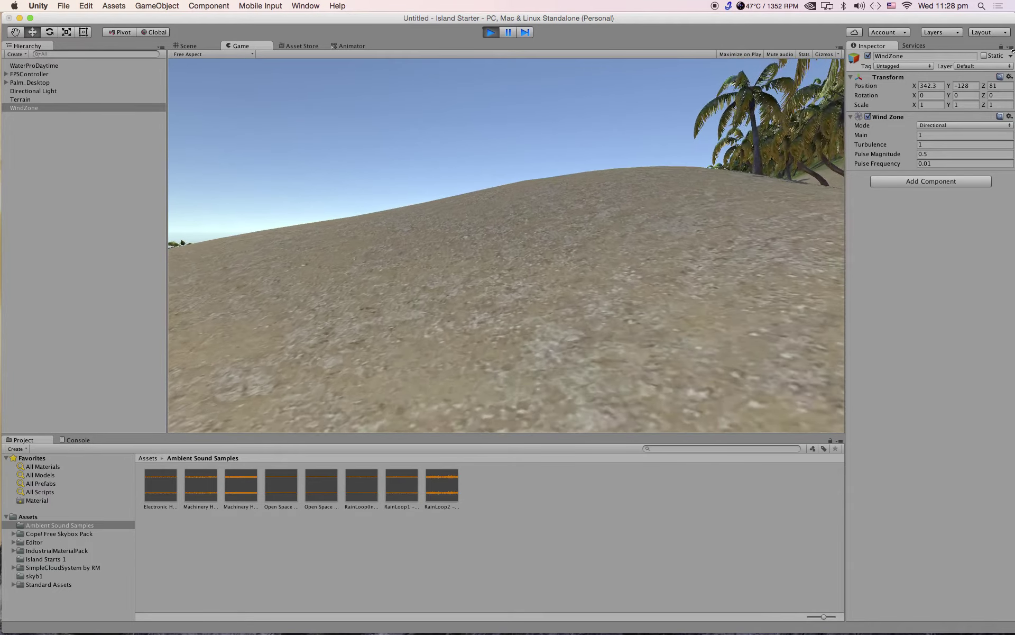
pyautogui.press('w')
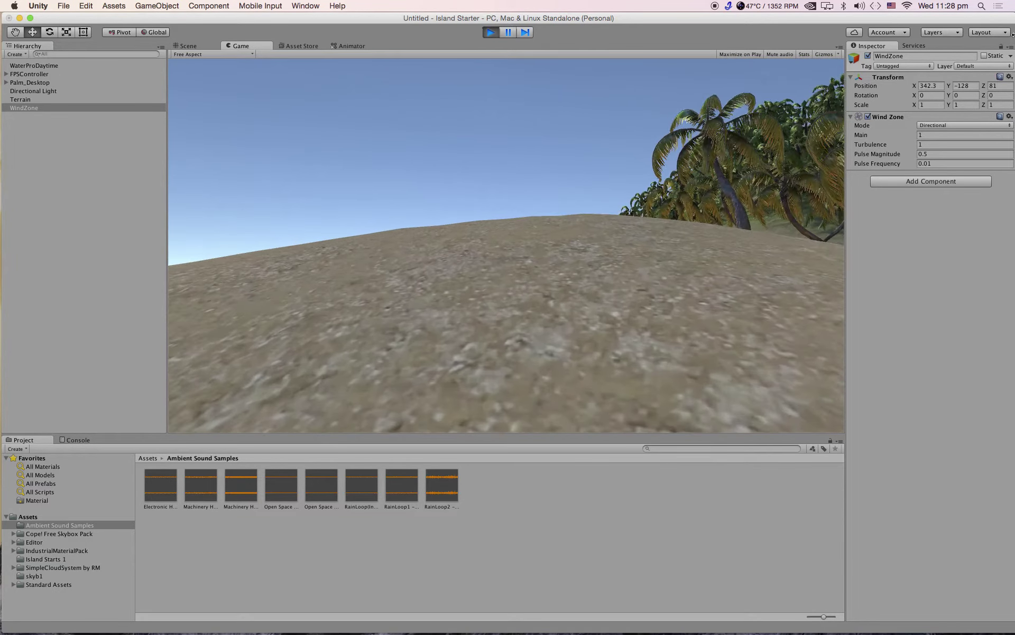
pyautogui.press('w')
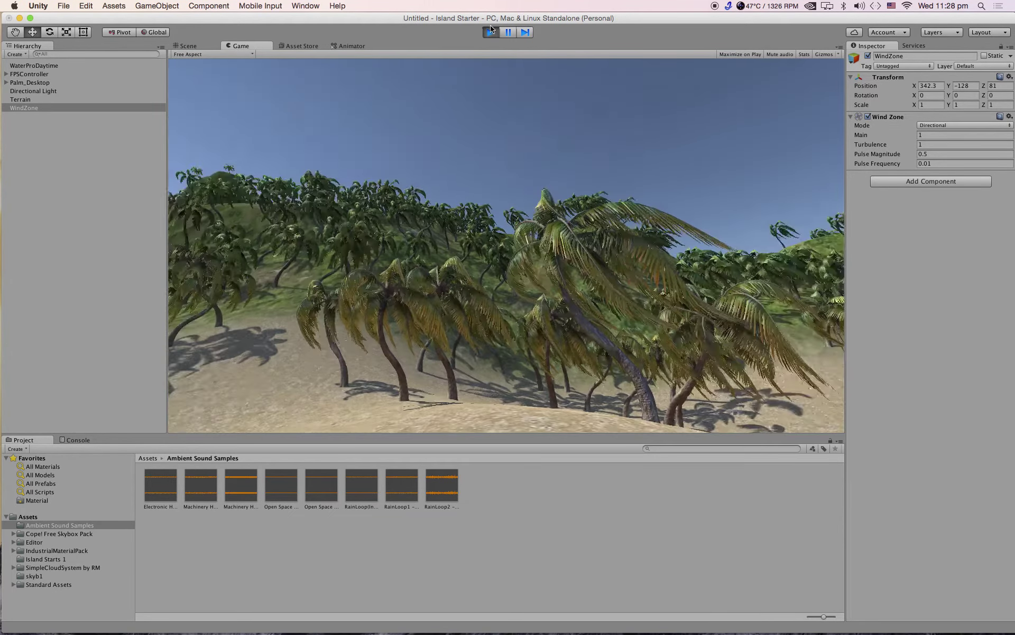
pyautogui.click(491, 32)
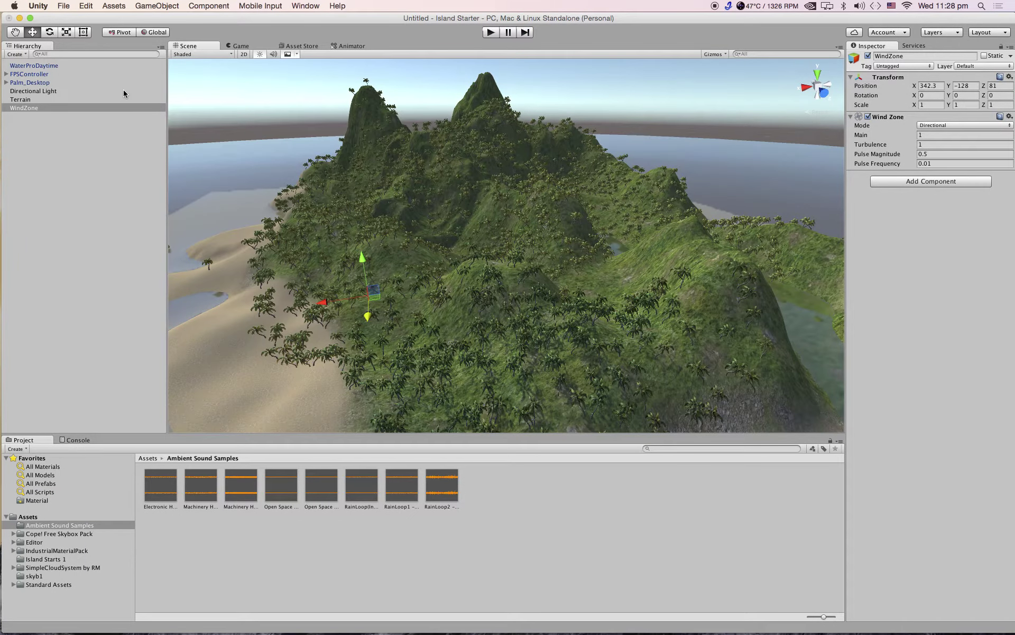
# Step: Import Farnworth House.fbx as a new asset from the 3D > NEW UNITY > 150911 Unity 3D folder on the DeSade 2T drive
pyautogui.click(113, 6)
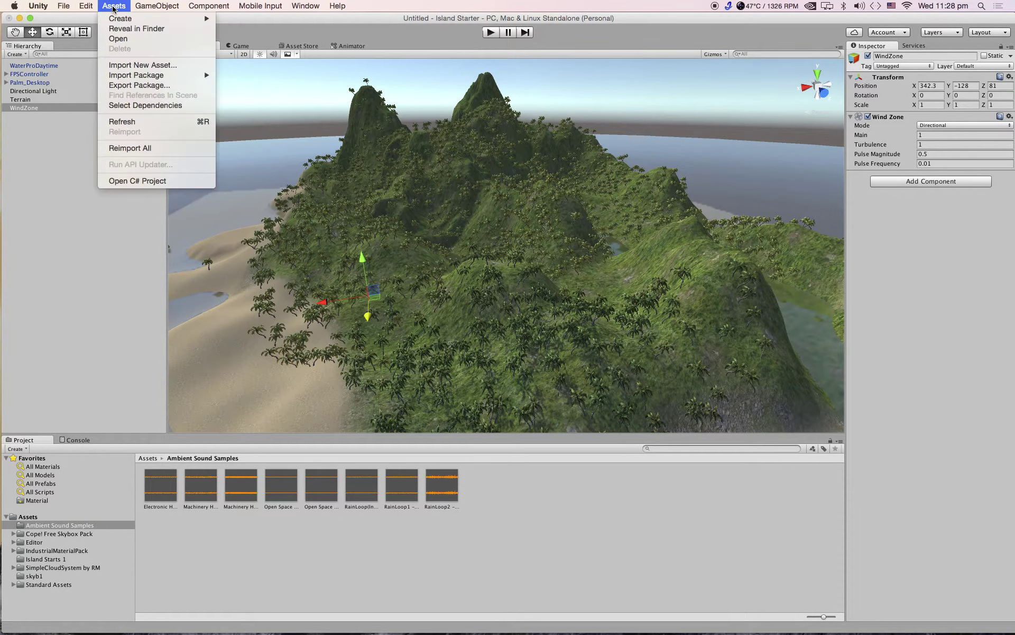
pyautogui.click(121, 65)
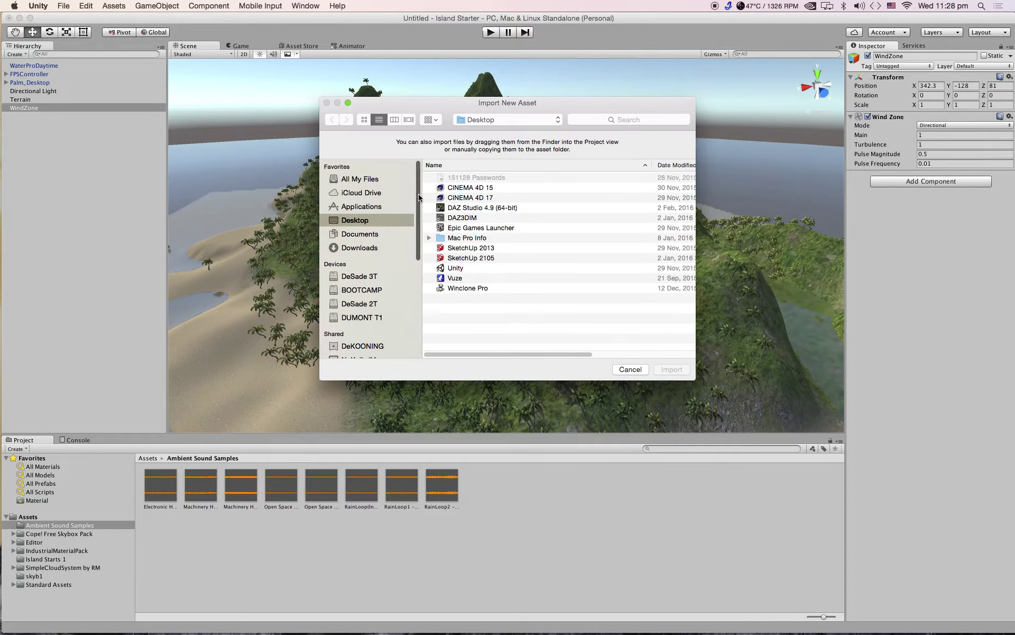
pyautogui.click(365, 306)
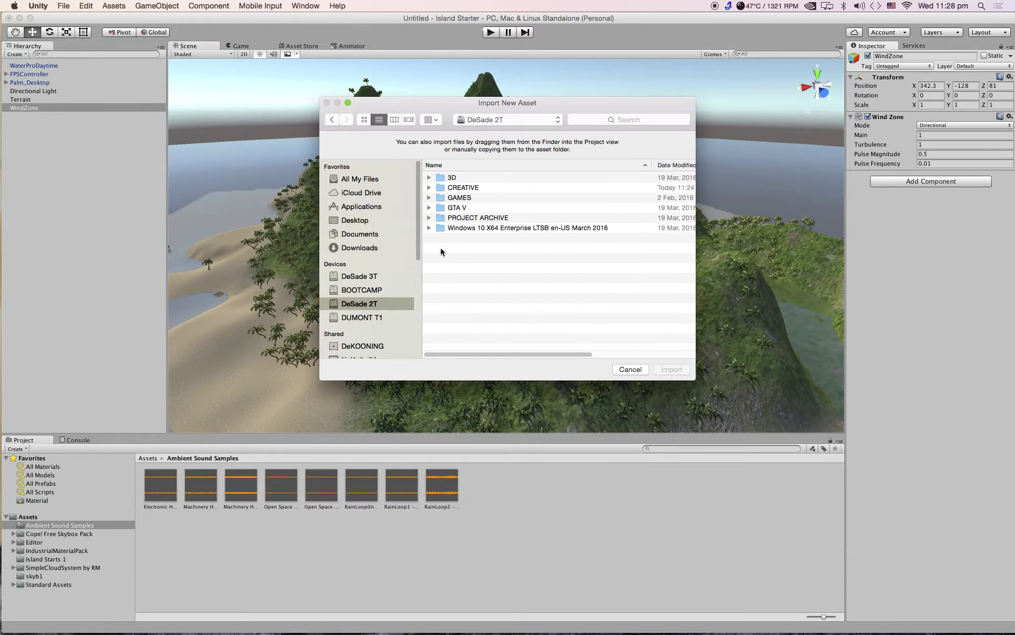
pyautogui.click(452, 179)
pyautogui.doubleClick(451, 178)
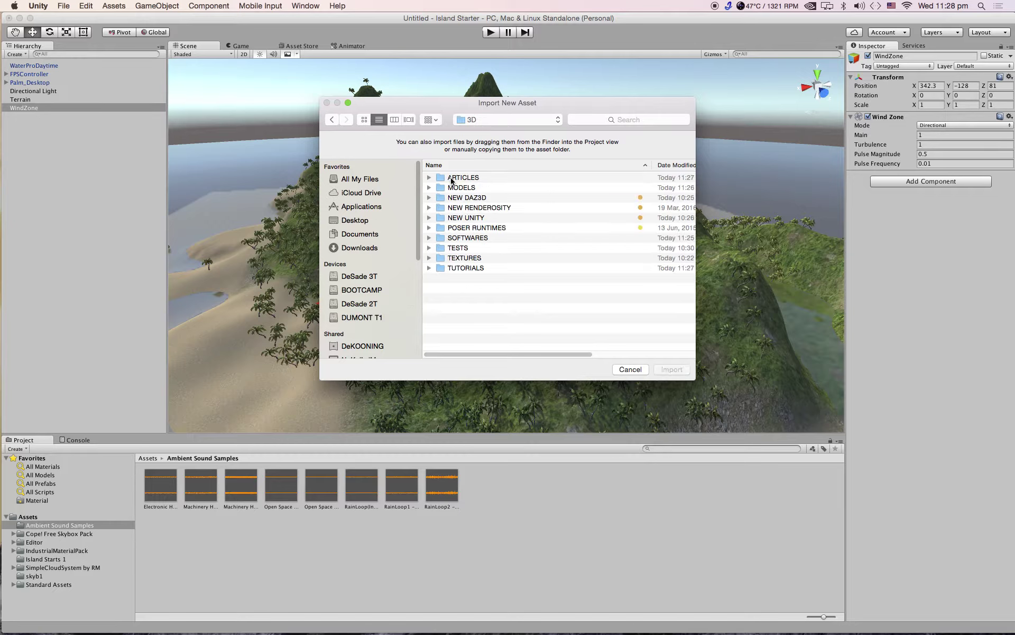
pyautogui.doubleClick(459, 219)
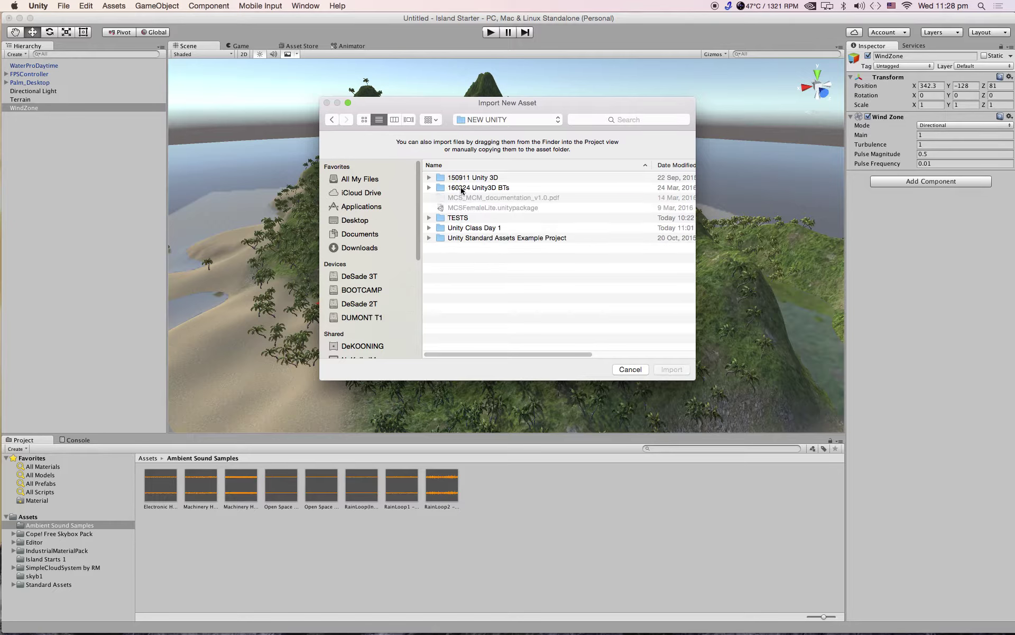
pyautogui.doubleClick(462, 180)
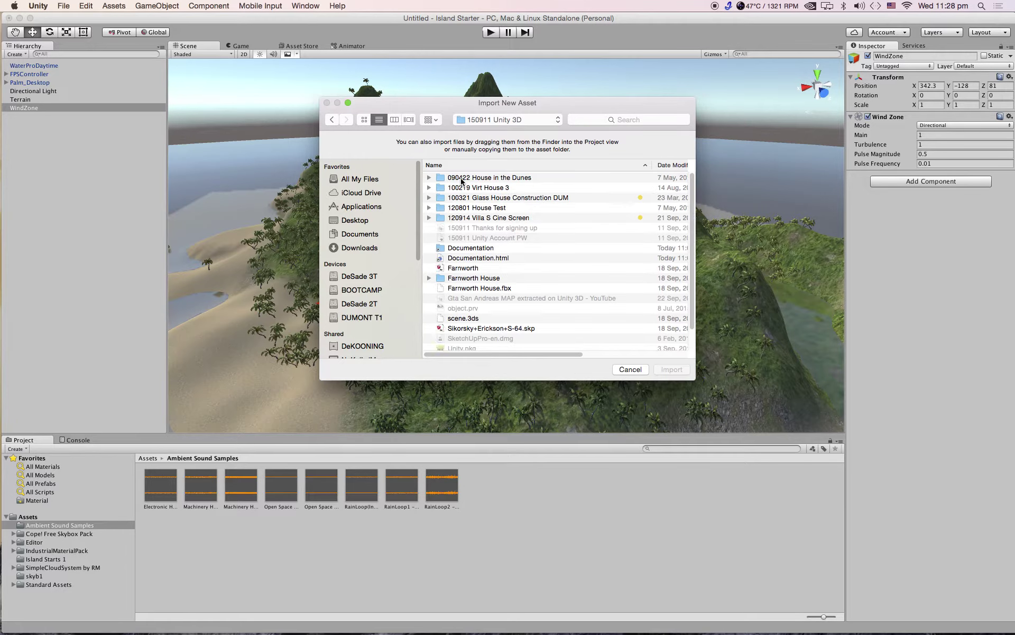
pyautogui.click(470, 288)
pyautogui.click(669, 370)
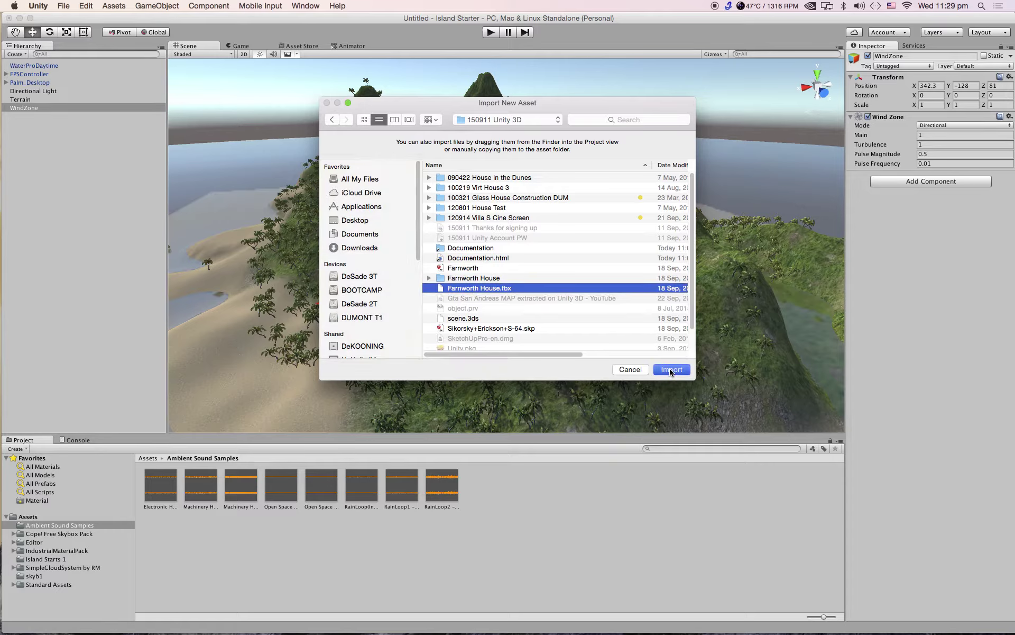
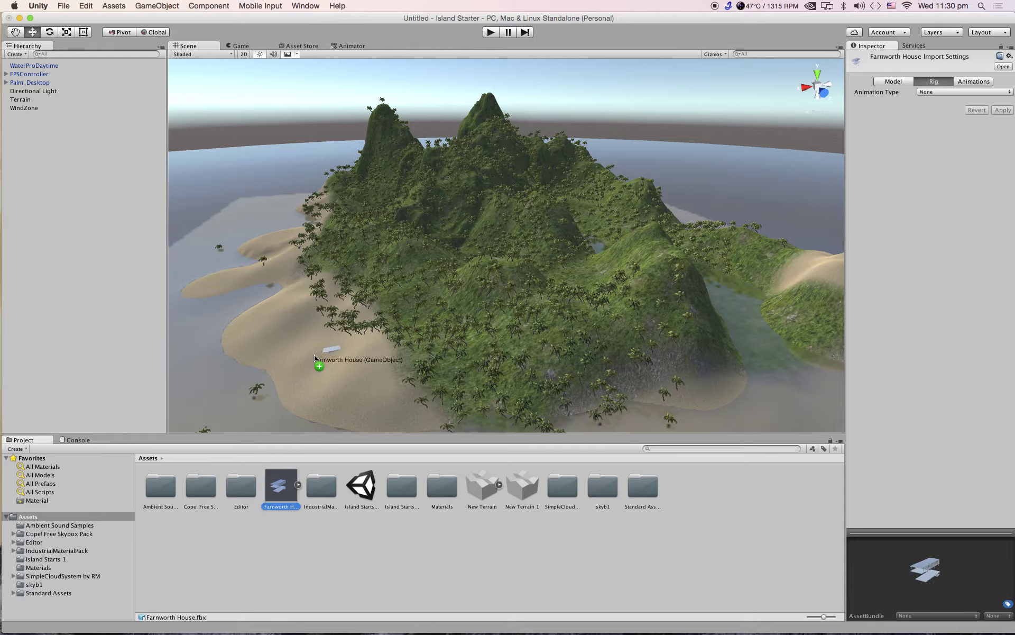
# Step: Place the Farnworth House model on the front beach and scale it uniformly to about 3.156
pyautogui.moveTo(278, 340)
pyautogui.mouseDown()
pyautogui.moveTo(210, 334)
pyautogui.moveTo(222, 350)
pyautogui.moveTo(282, 351)
pyautogui.mouseUp()
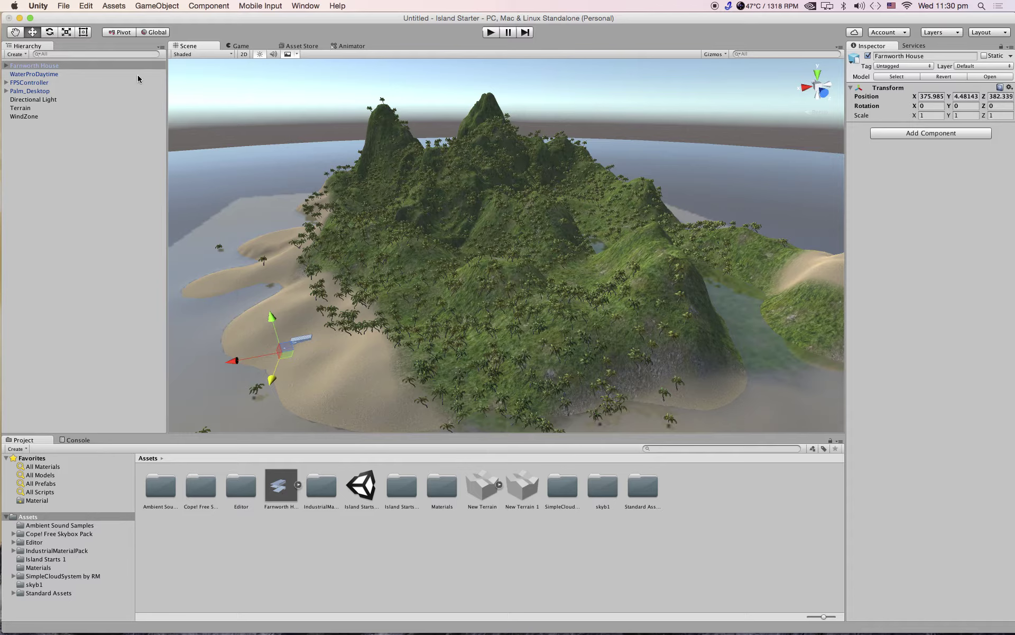
pyautogui.click(66, 32)
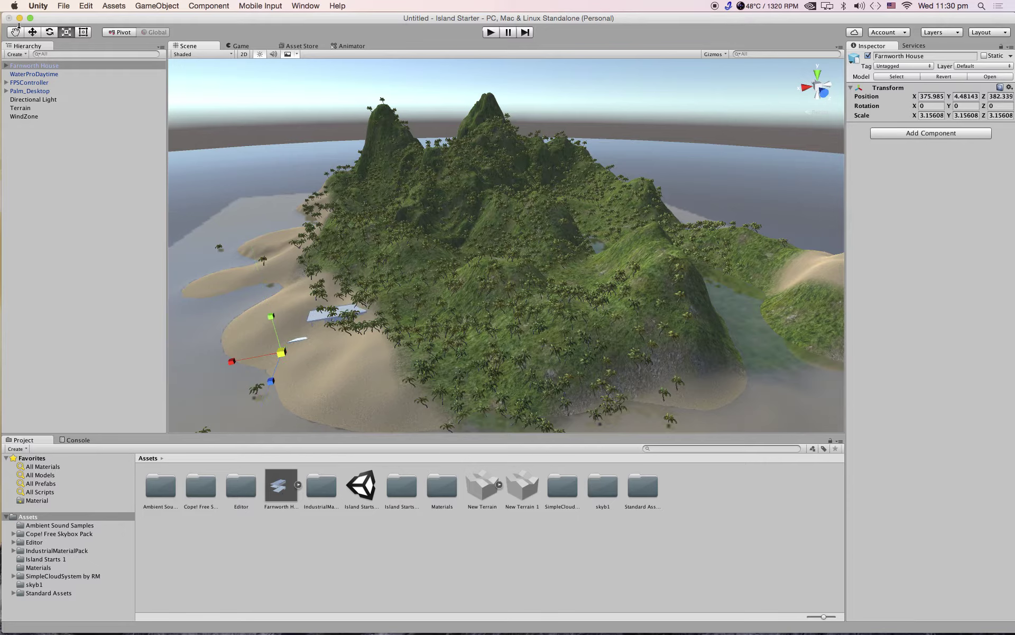
# Step: Move the house toward the shoreline and raise it, to X 394.6, Y 7.5, Z 395.9
pyautogui.click(32, 32)
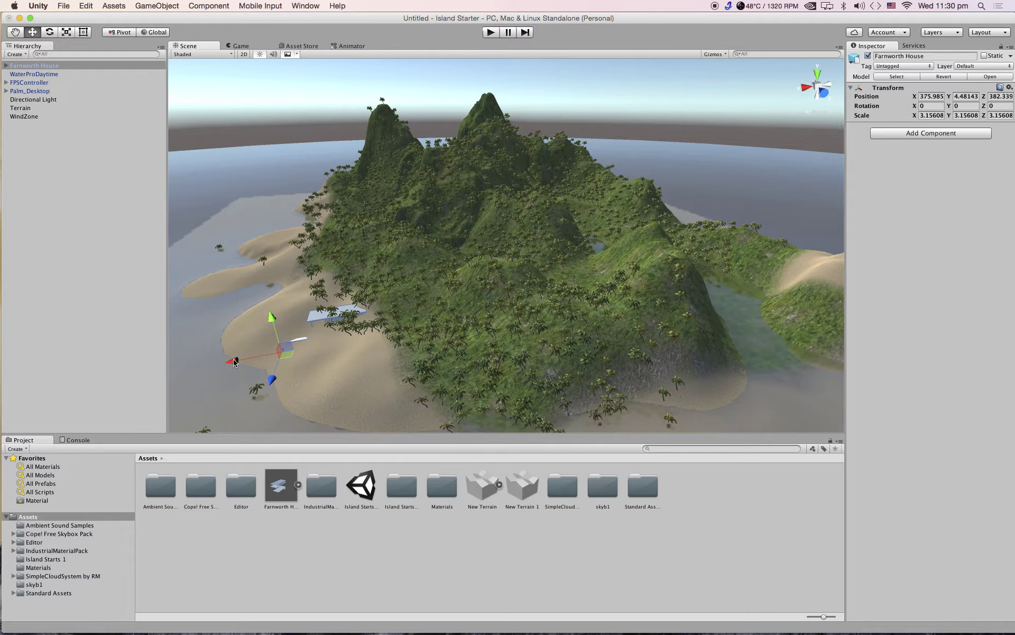
pyautogui.moveTo(218, 364); pyautogui.dragTo(186, 368)
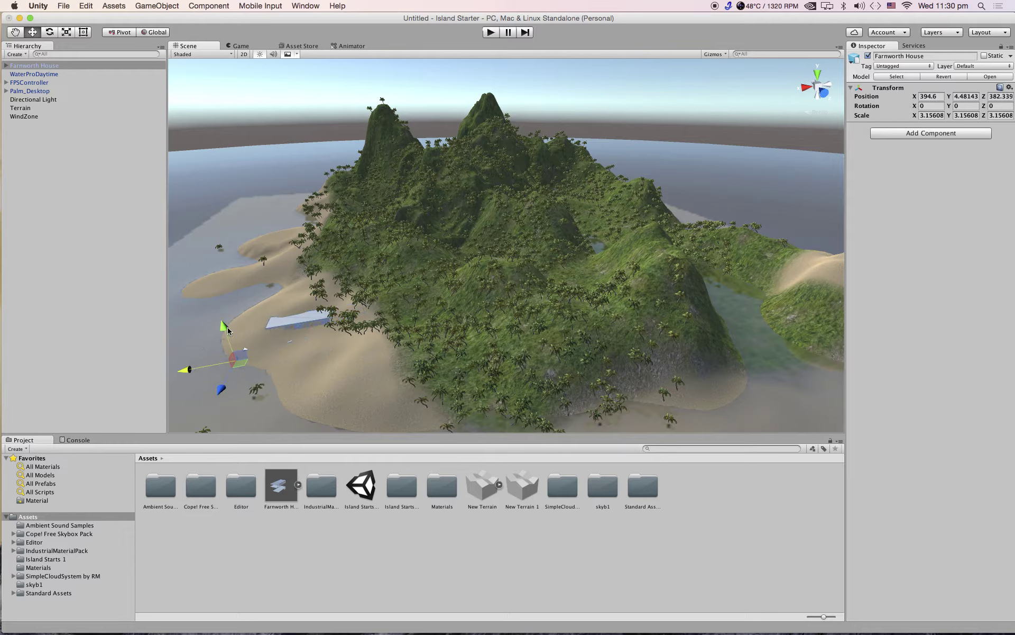
pyautogui.moveTo(227, 327); pyautogui.dragTo(223, 325)
pyautogui.moveTo(215, 391); pyautogui.dragTo(210, 404)
# Step: Shift the house to X 400.81 and rotate it to about 57.6° around the Y axis
pyautogui.keyDown('alt'); pyautogui.moveTo(311, 379); pyautogui.dragTo(348, 367); pyautogui.keyUp('alt')
pyautogui.moveTo(347, 345); pyautogui.dragTo(388, 330, button='middle')
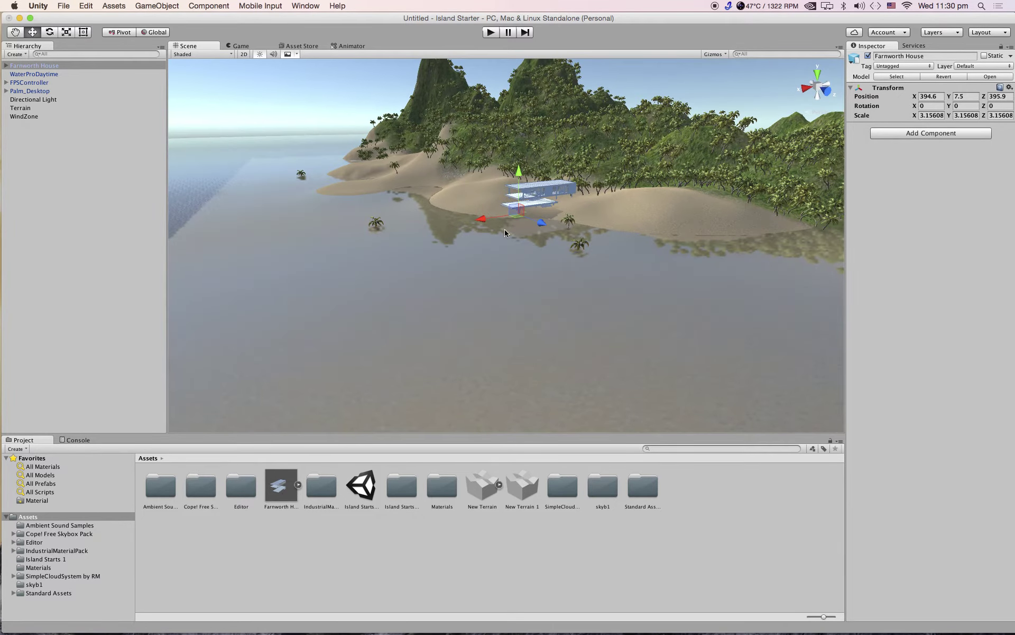
pyautogui.scroll(4, 503, 226)
pyautogui.moveTo(491, 216)
pyautogui.mouseDown(button='middle')
pyautogui.moveTo(463, 263)
pyautogui.moveTo(493, 226)
pyautogui.mouseUp(button='middle')
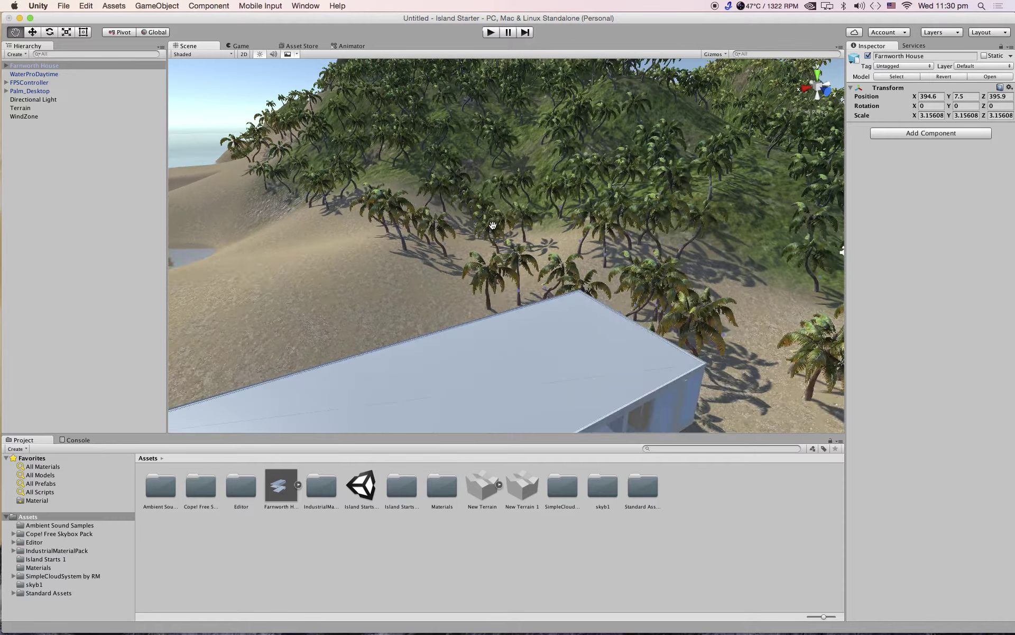
pyautogui.scroll(5, 493, 226)
pyautogui.scroll(-5, 478, 229)
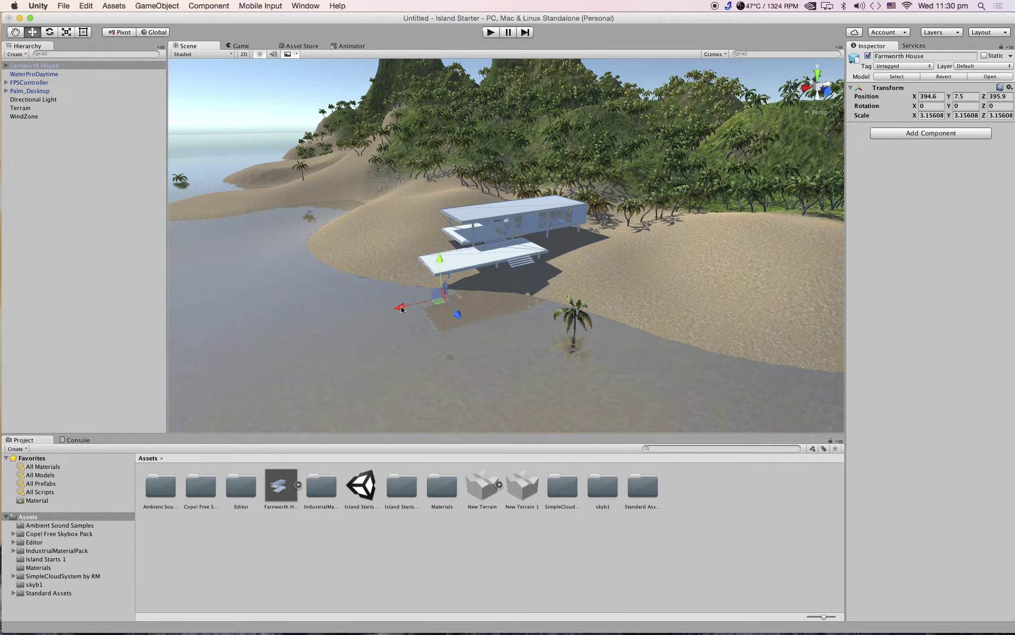
pyautogui.moveTo(384, 315); pyautogui.dragTo(362, 321)
pyautogui.click(50, 32)
pyautogui.moveTo(423, 323); pyautogui.dragTo(324, 323)
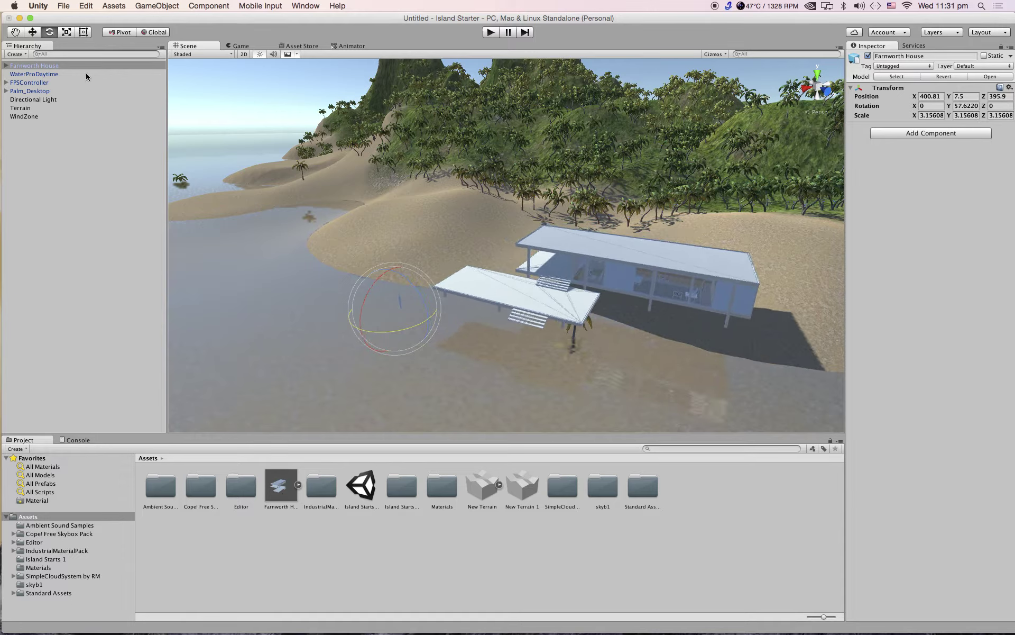
# Step: Reposition the rotated house and lower it at the water's edge, to X 405.28, Y 3.55, Z 388.85
pyautogui.click(32, 33)
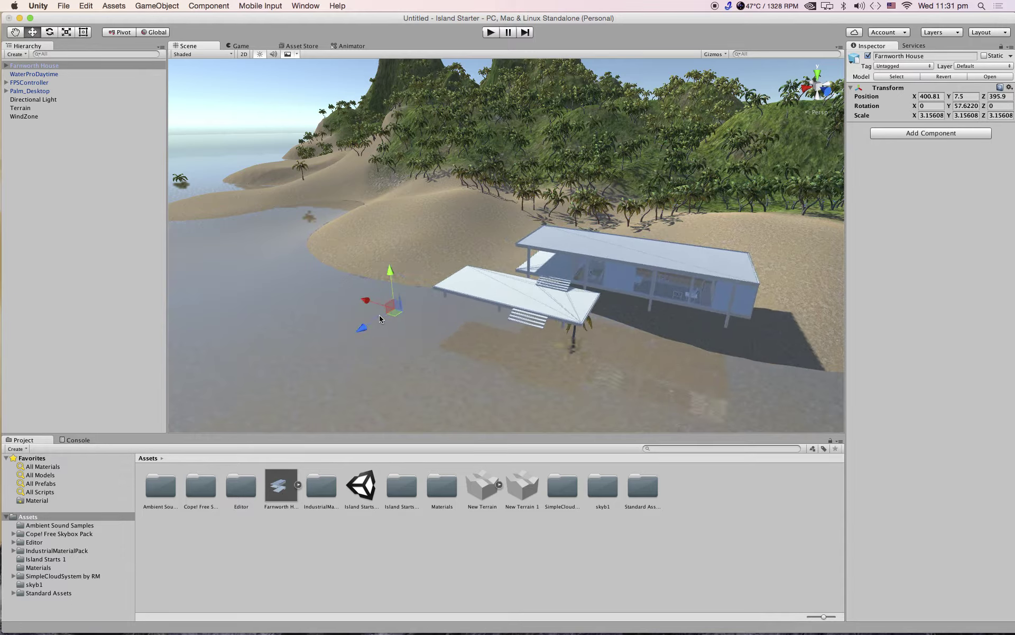
pyautogui.moveTo(370, 305); pyautogui.dragTo(350, 287)
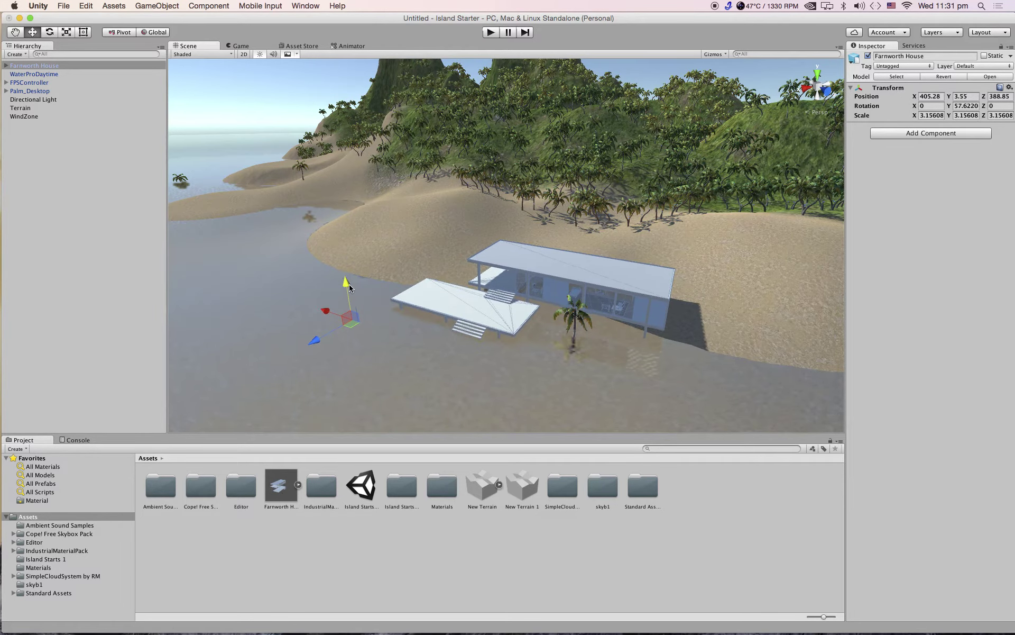
# Step: Add a Rigidbody physics component to the Farnworth House
pyautogui.moveTo(443, 278); pyautogui.dragTo(469, 293, button='right')
pyautogui.moveTo(468, 299)
pyautogui.mouseDown(button='middle')
pyautogui.moveTo(496, 256)
pyautogui.moveTo(472, 301)
pyautogui.moveTo(469, 289)
pyautogui.mouseUp(button='middle')
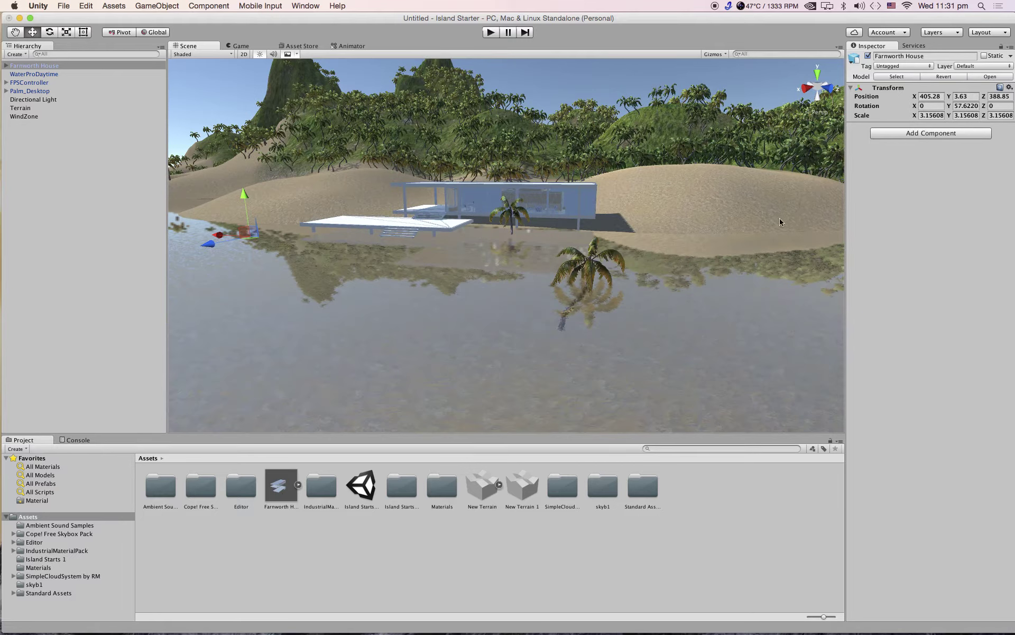
pyautogui.click(921, 134)
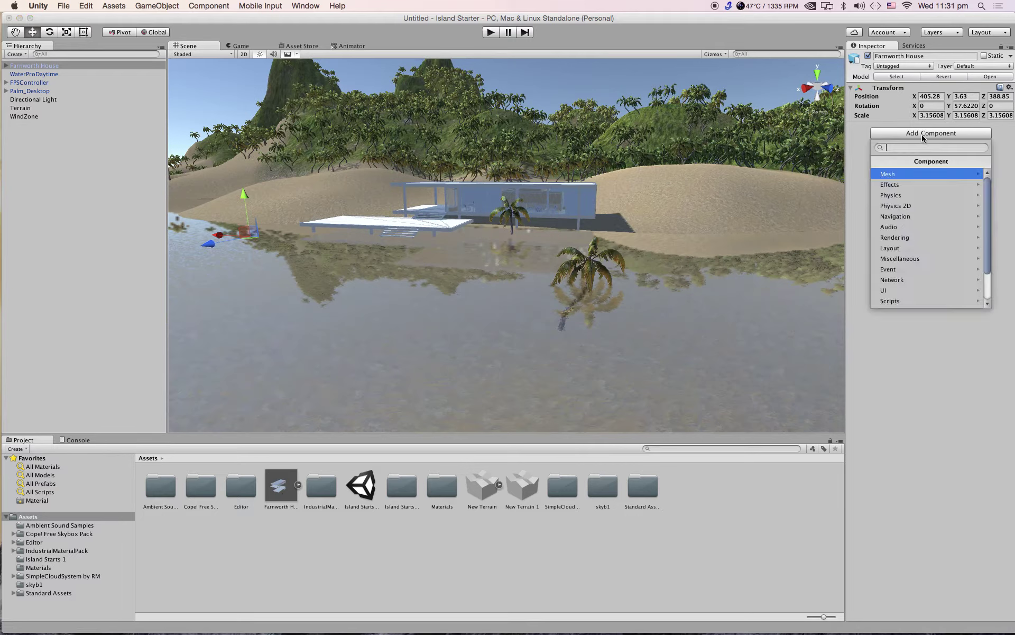
pyautogui.click(899, 195)
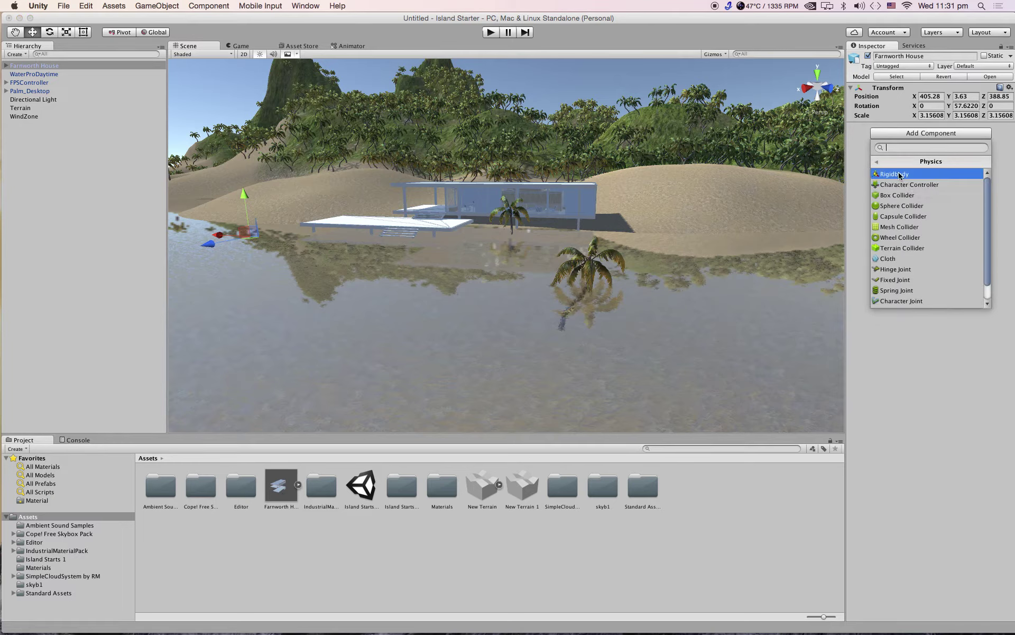
pyautogui.click(899, 174)
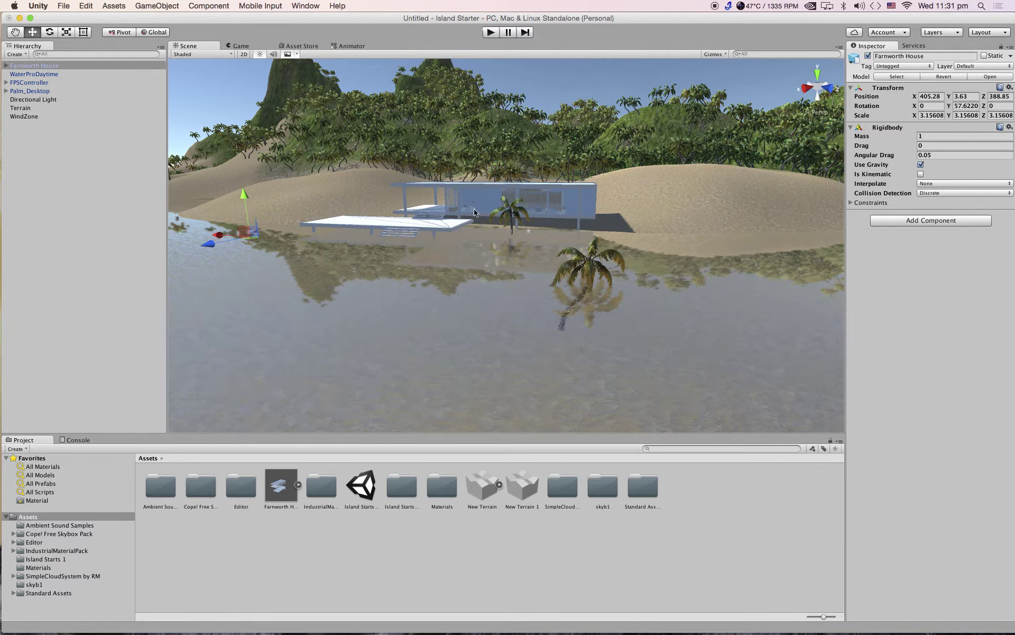
pyautogui.keyDown('alt'); pyautogui.moveTo(481, 215); pyautogui.dragTo(418, 216); pyautogui.keyUp('alt')
pyautogui.moveTo(428, 214)
pyautogui.mouseDown(button='middle')
pyautogui.moveTo(467, 215)
pyautogui.moveTo(432, 217)
pyautogui.mouseUp(button='middle')
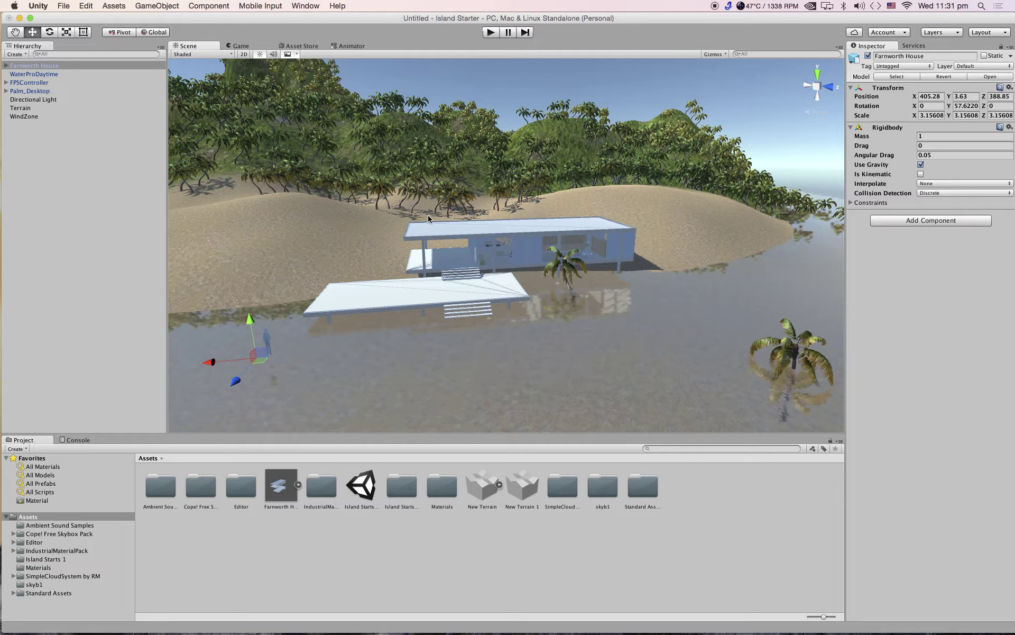
# Step: Play-test the scene, walking through the shallows and along the beach to look for the house, and stop the test
pyautogui.click(490, 33)
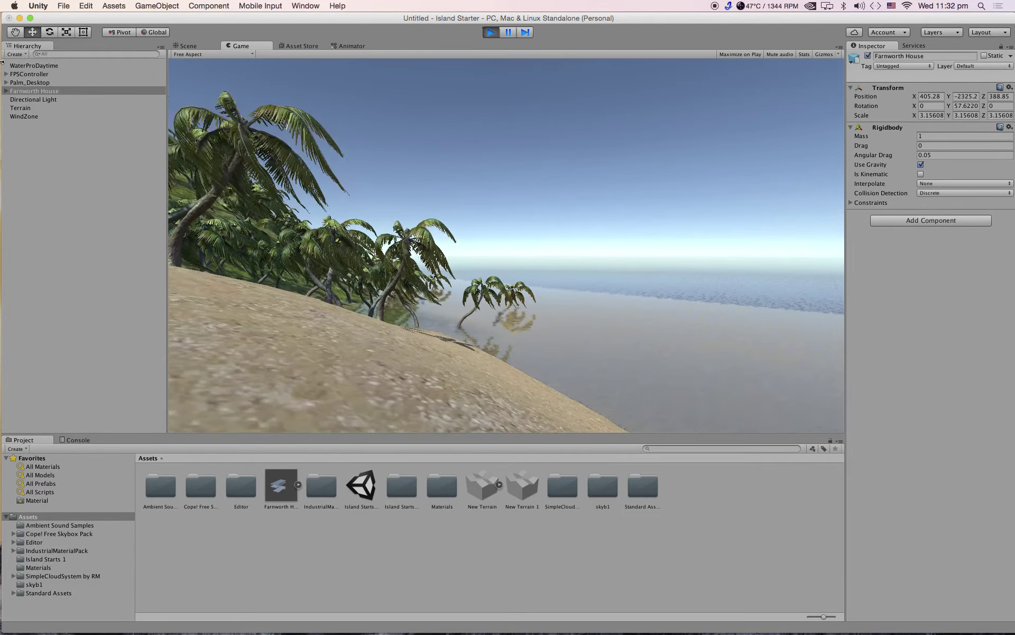
pyautogui.press('w')
pyautogui.press('w')
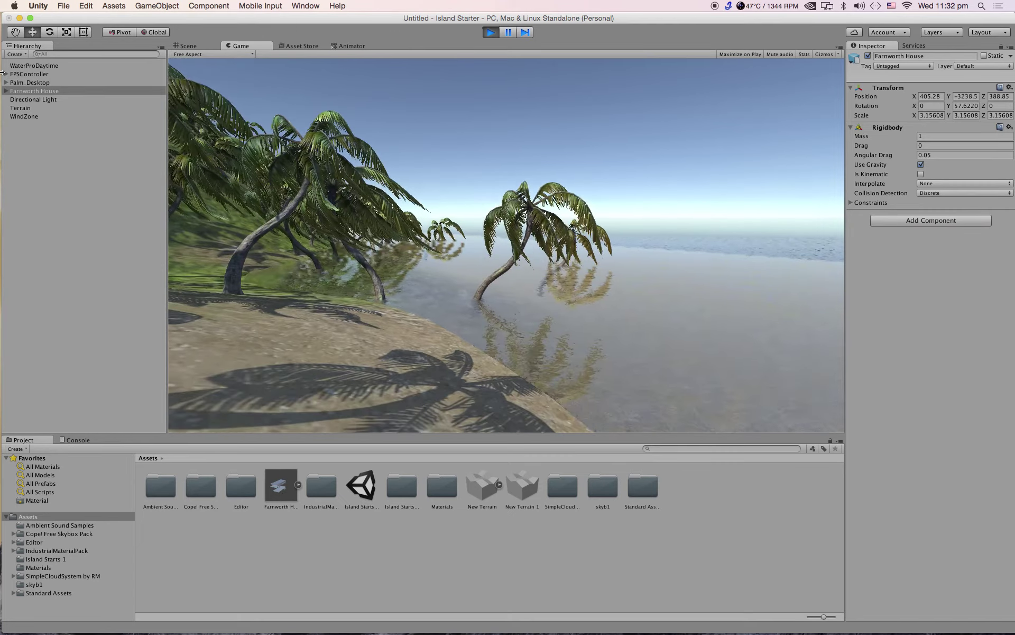
pyautogui.press('w')
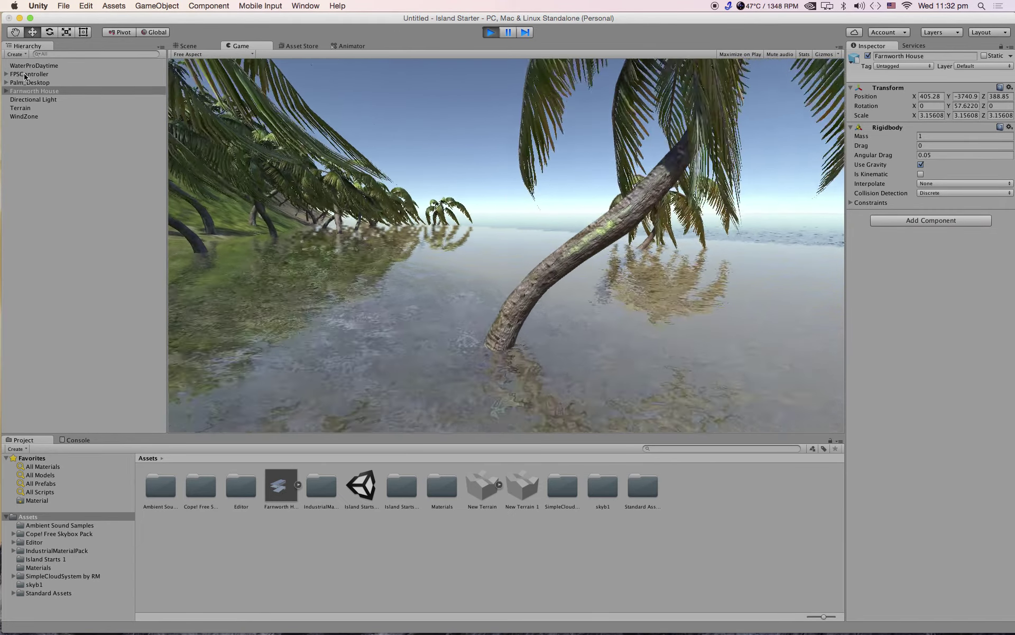
pyautogui.press('w')
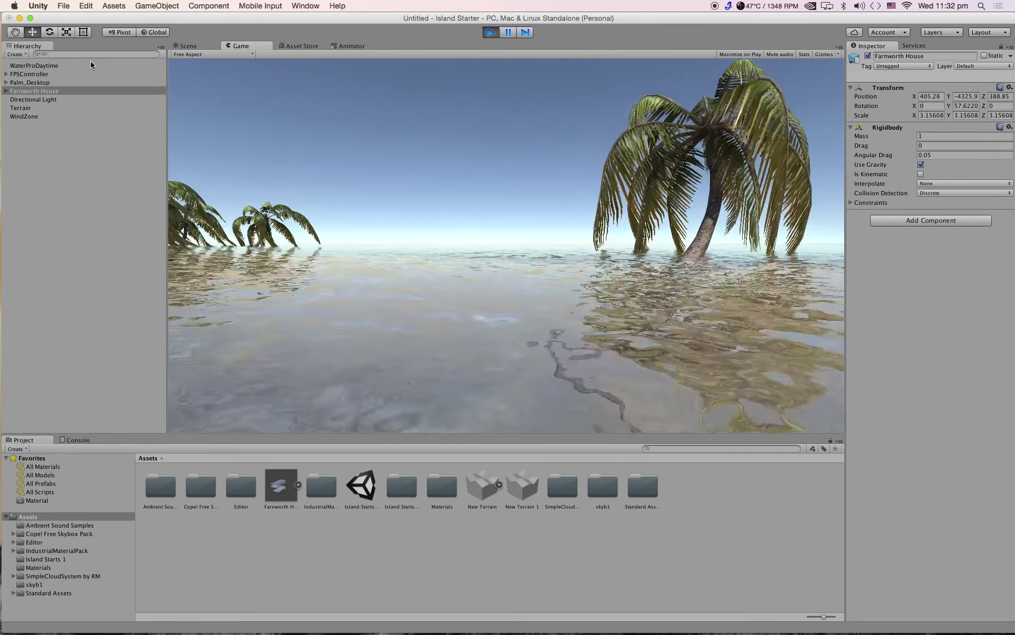
pyautogui.press('w')
pyautogui.press('w')
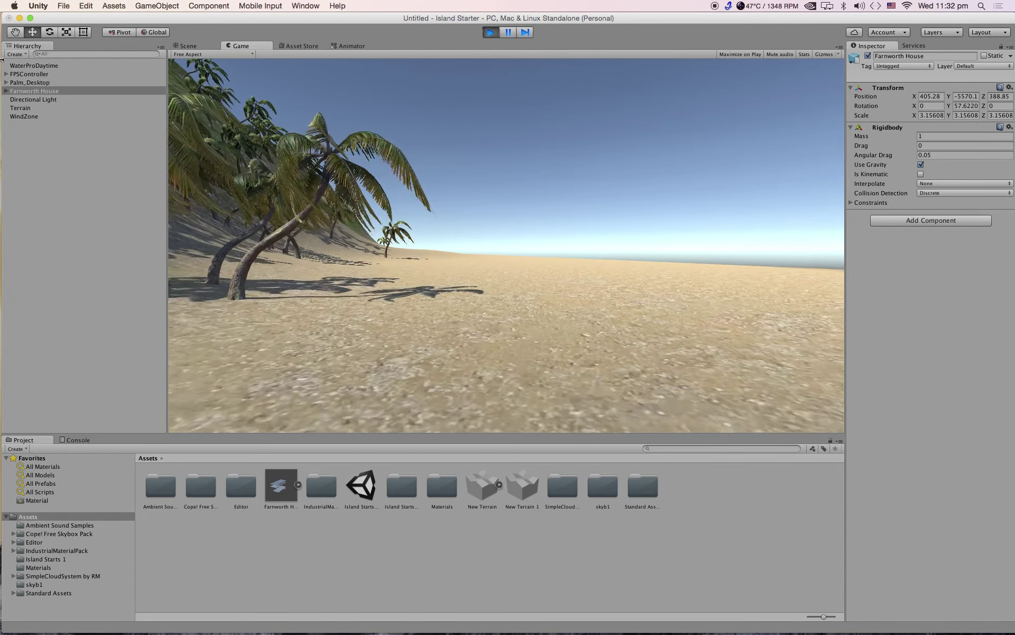
pyautogui.press('w')
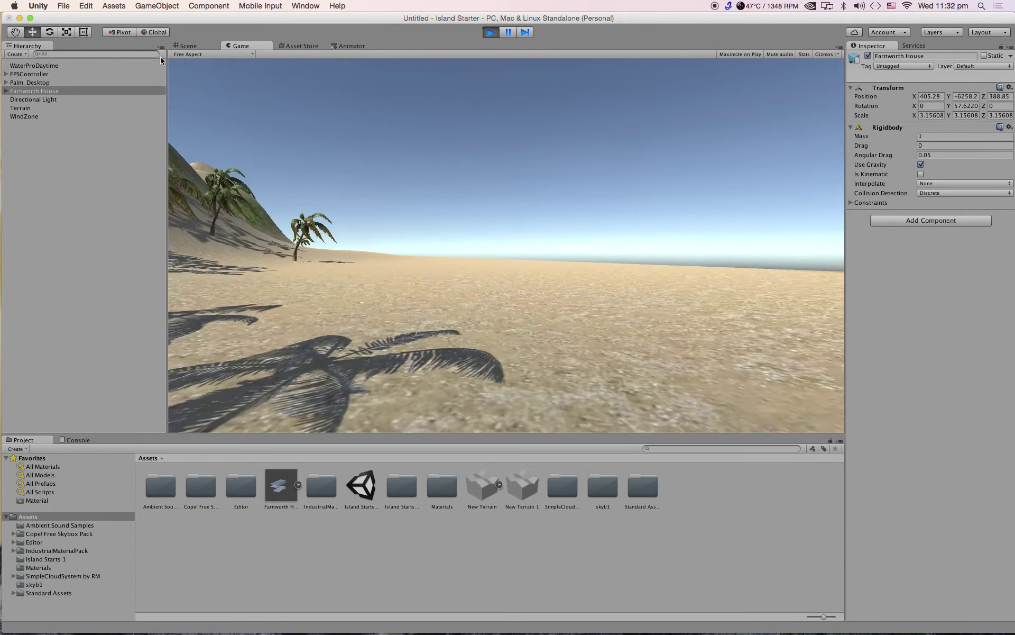
pyautogui.press('w')
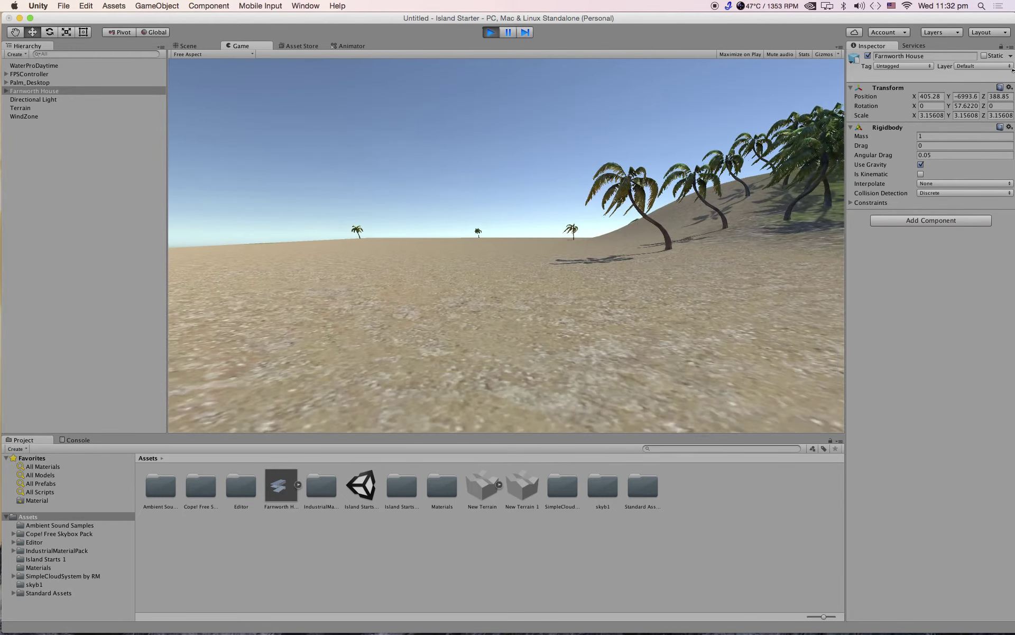
pyautogui.press('w')
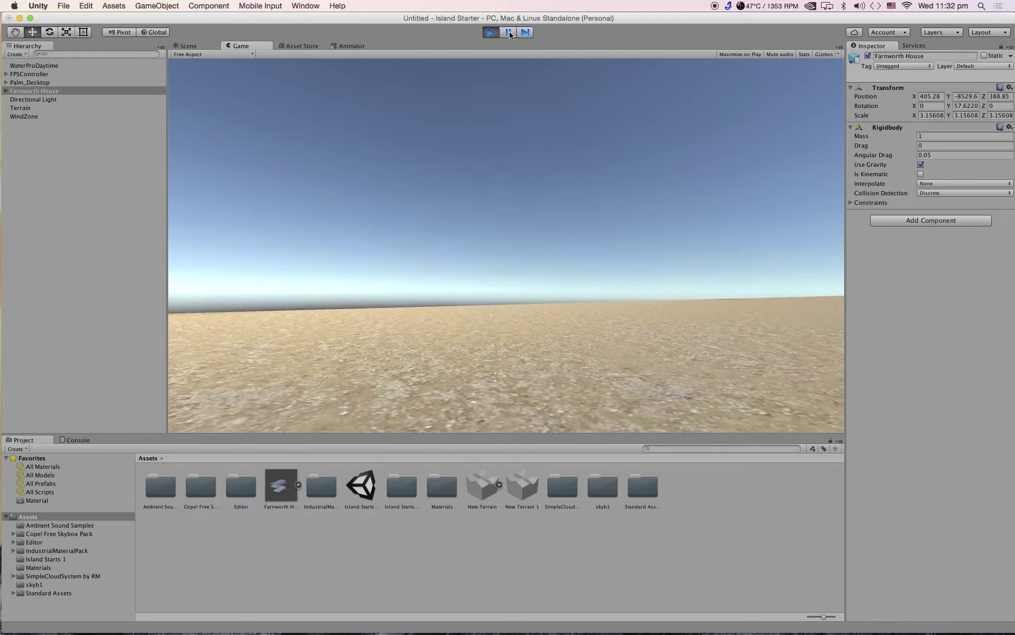
pyautogui.click(491, 32)
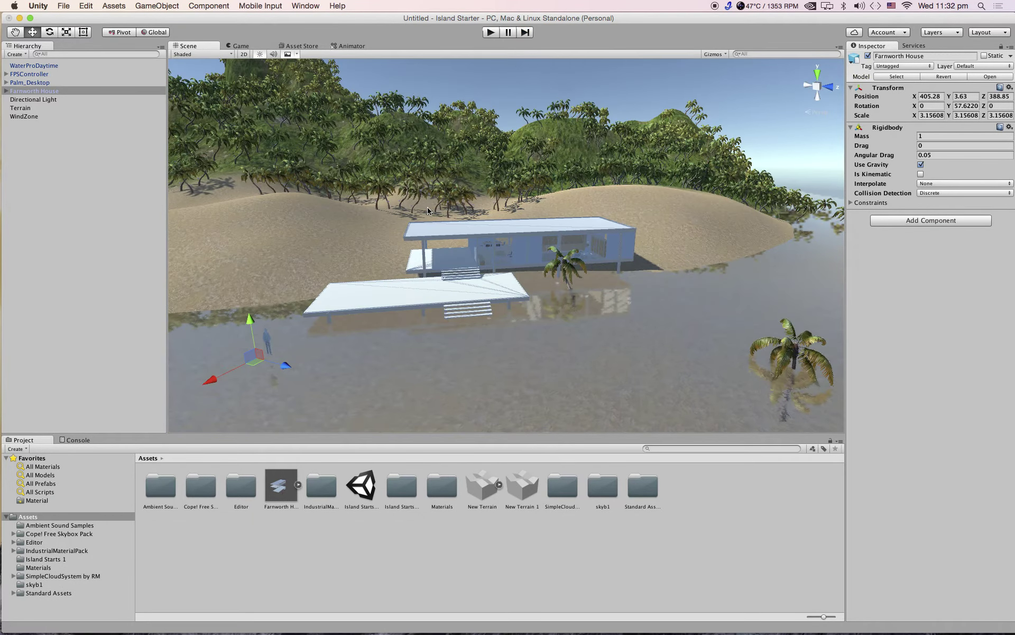
# Step: Move the FPSController along the X axis to 392.01, onto the beach beside the Farnworth House
pyautogui.scroll(-10, 429, 226)
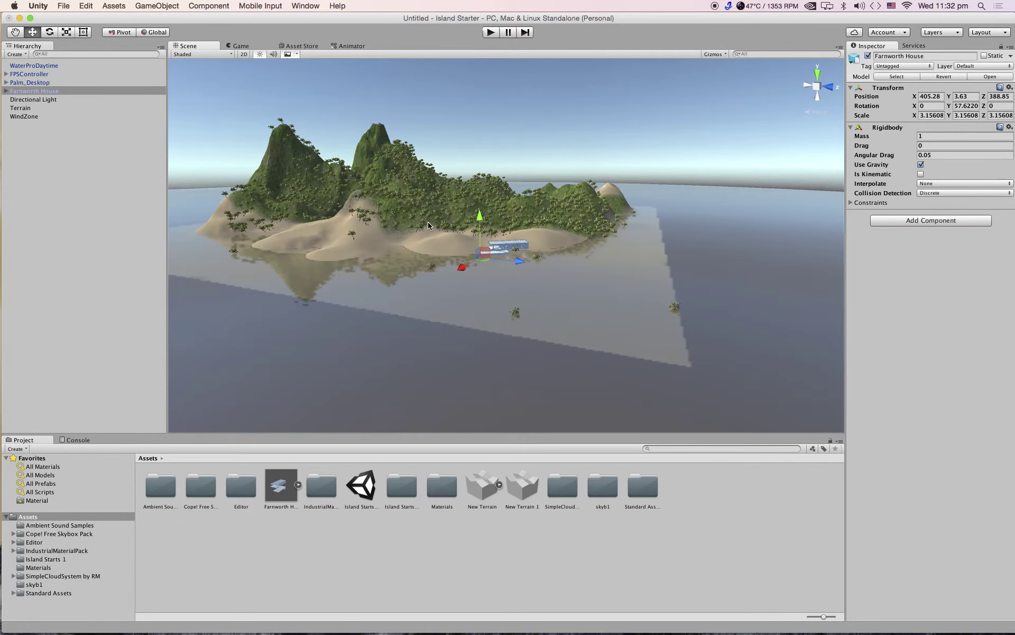
pyautogui.scroll(1, 429, 226)
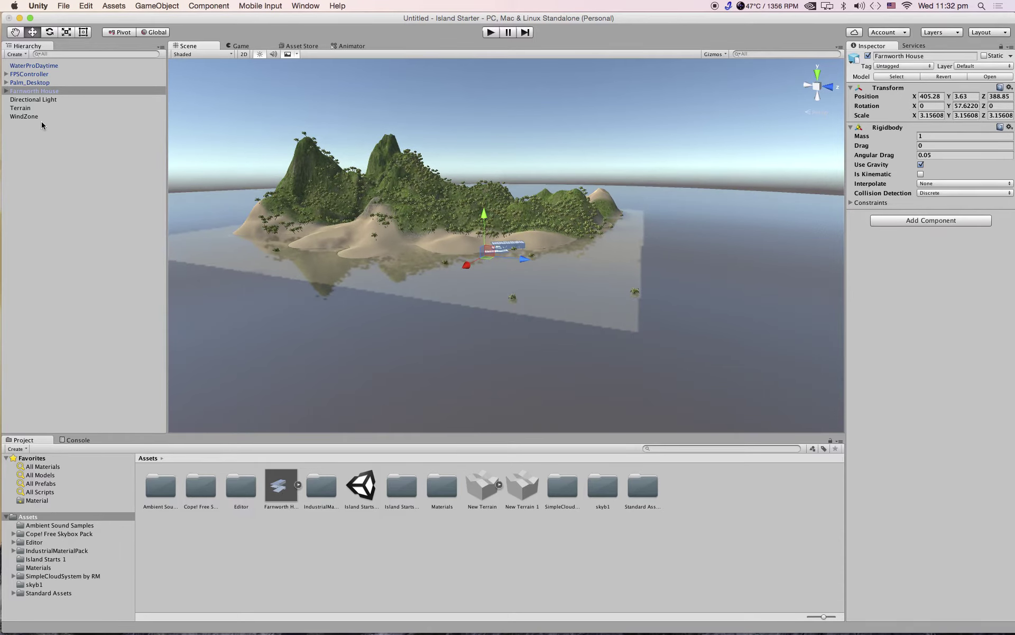
pyautogui.click(33, 74)
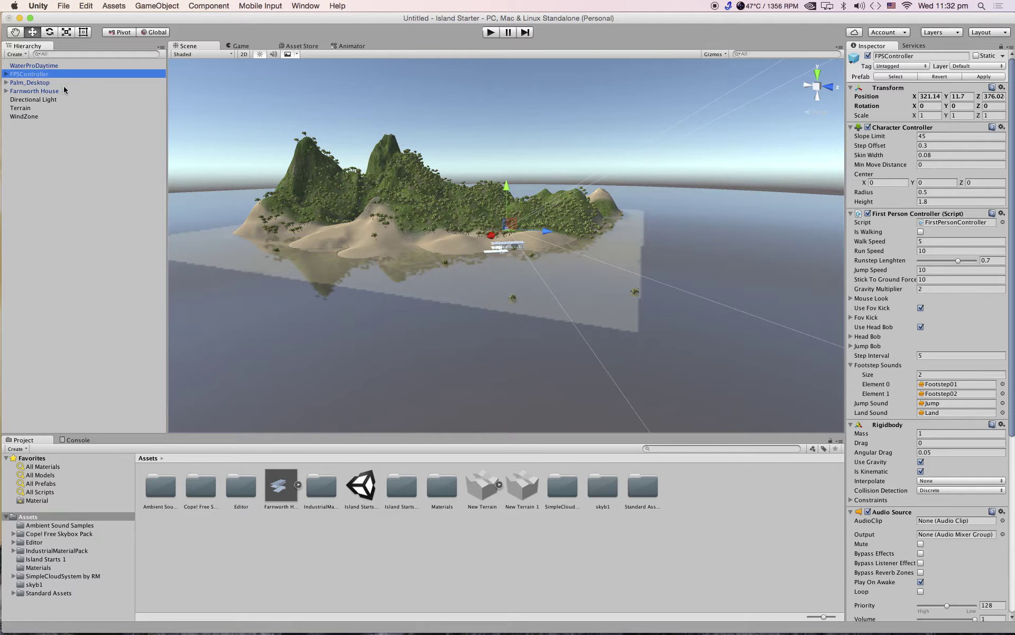
pyautogui.scroll(3, 529, 215)
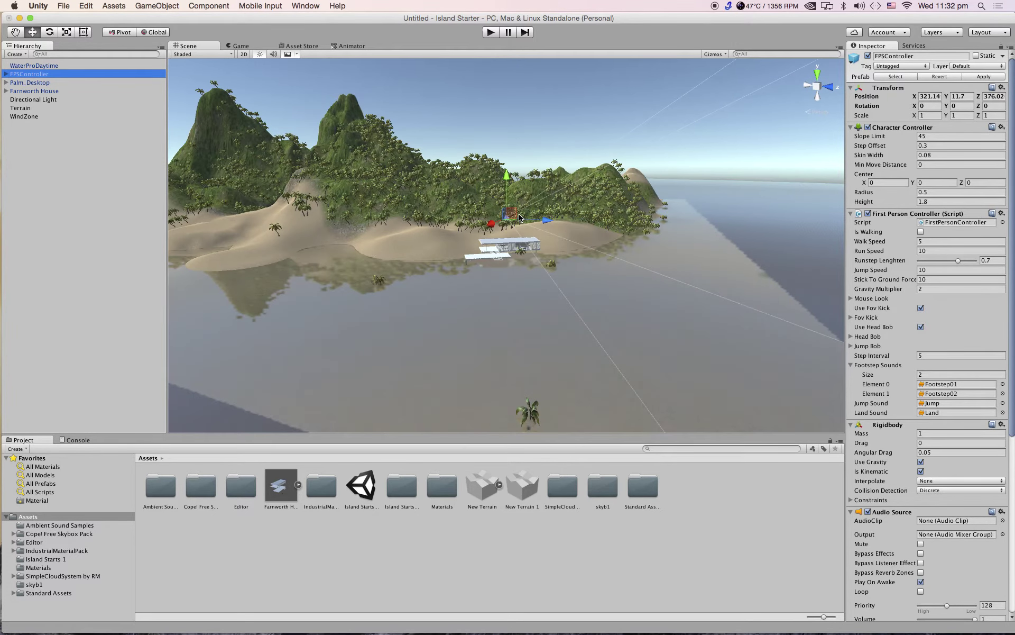
pyautogui.scroll(5, 520, 216)
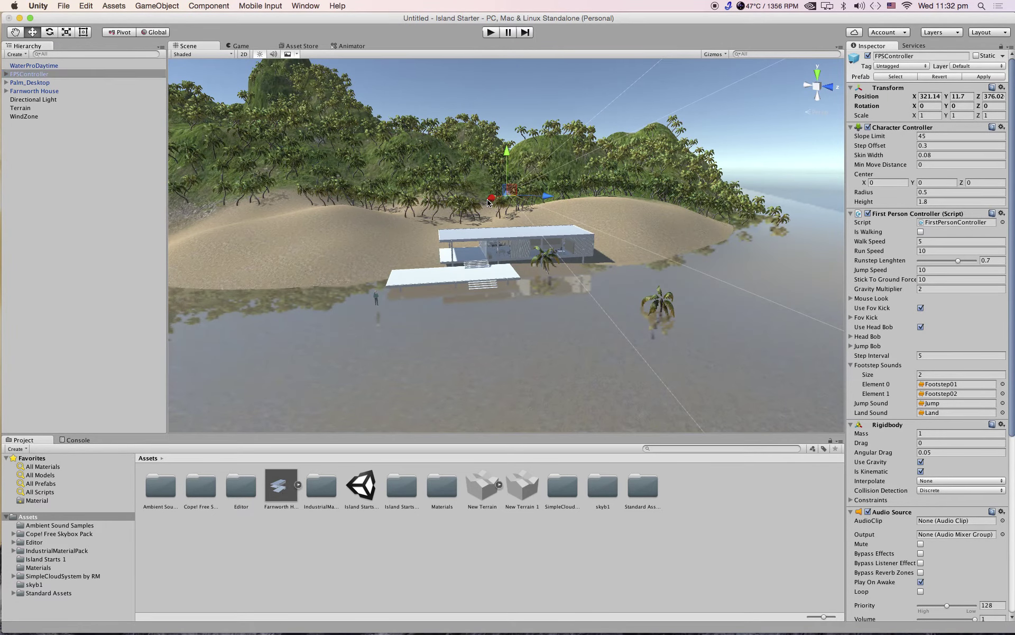
pyautogui.moveTo(489, 199); pyautogui.dragTo(424, 226)
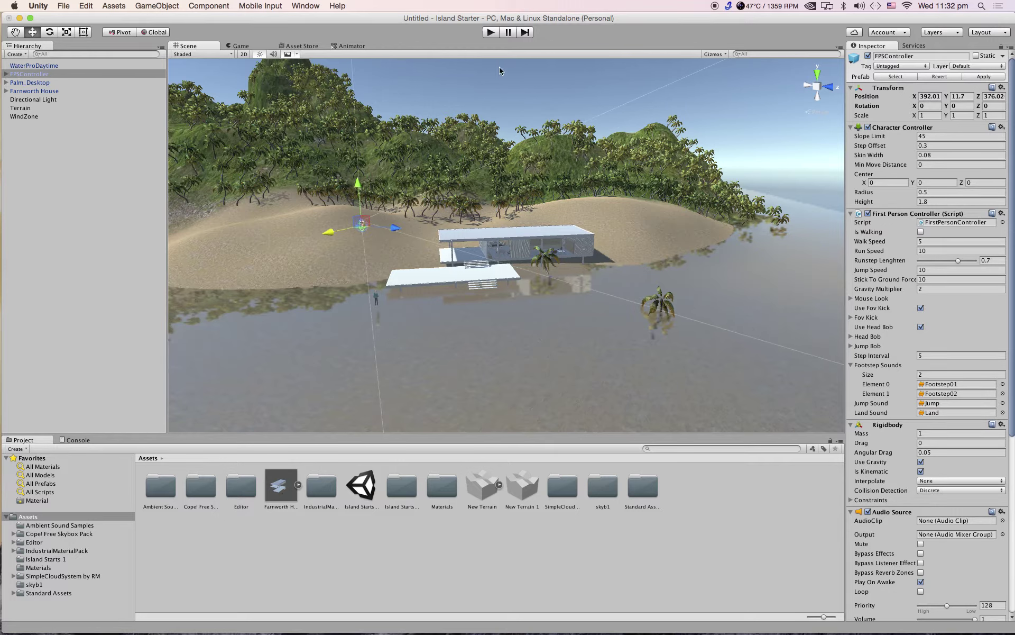
# Step: Play-test from the new start point, walking around the dune and shoreline to check for the house, and stop the test
pyautogui.click(491, 33)
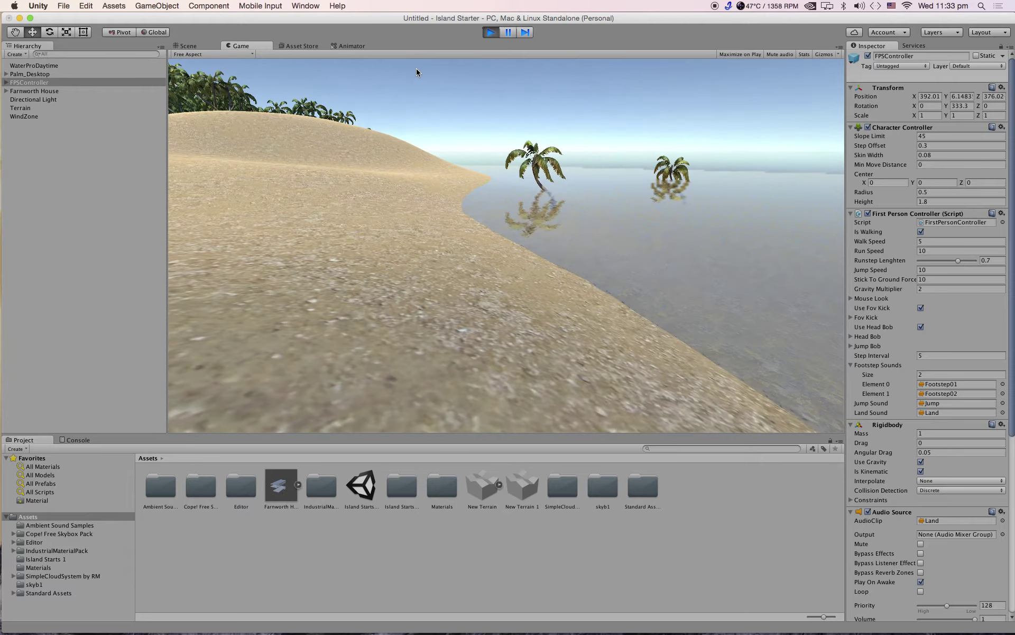
pyautogui.press('w')
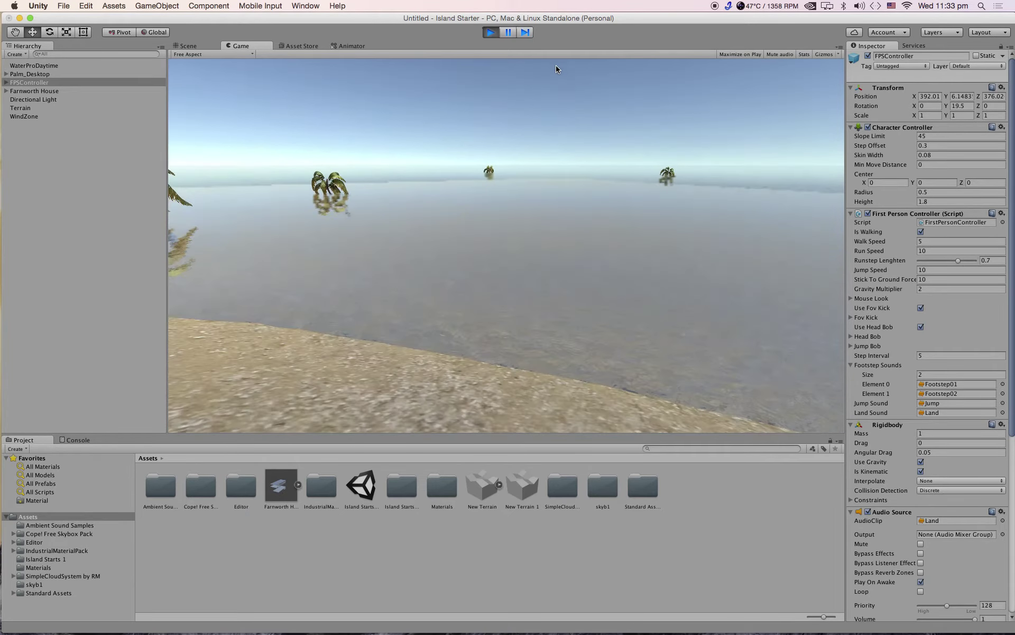
pyautogui.press('w')
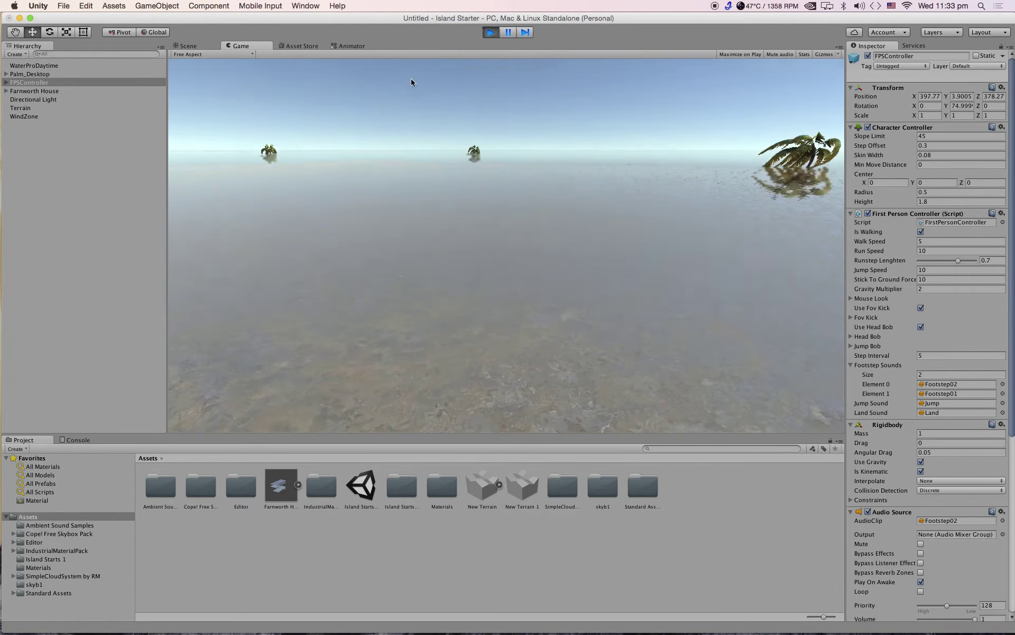
pyautogui.press('w')
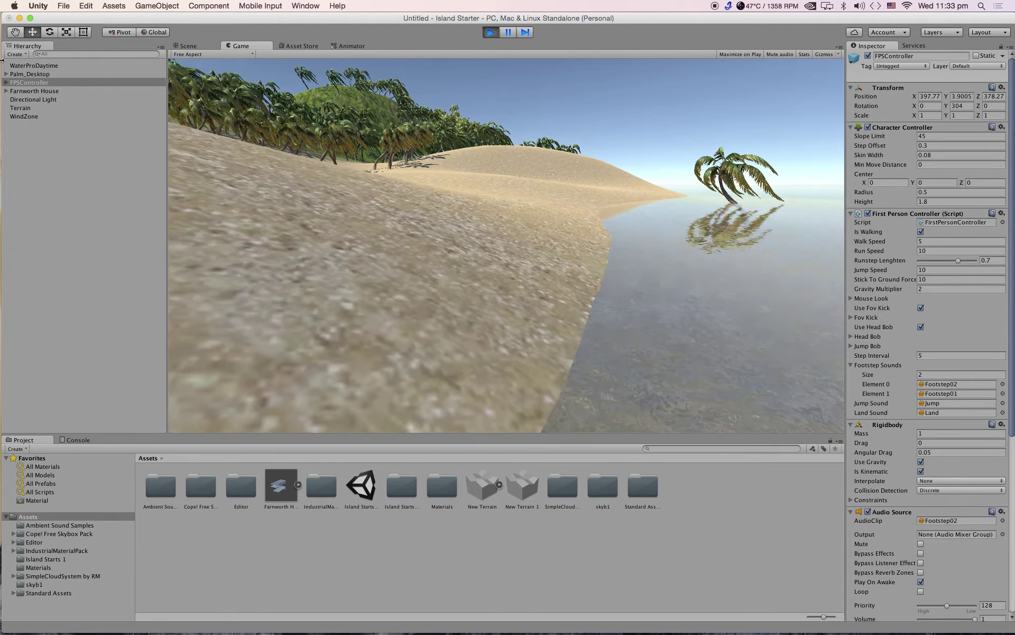
pyautogui.press('w')
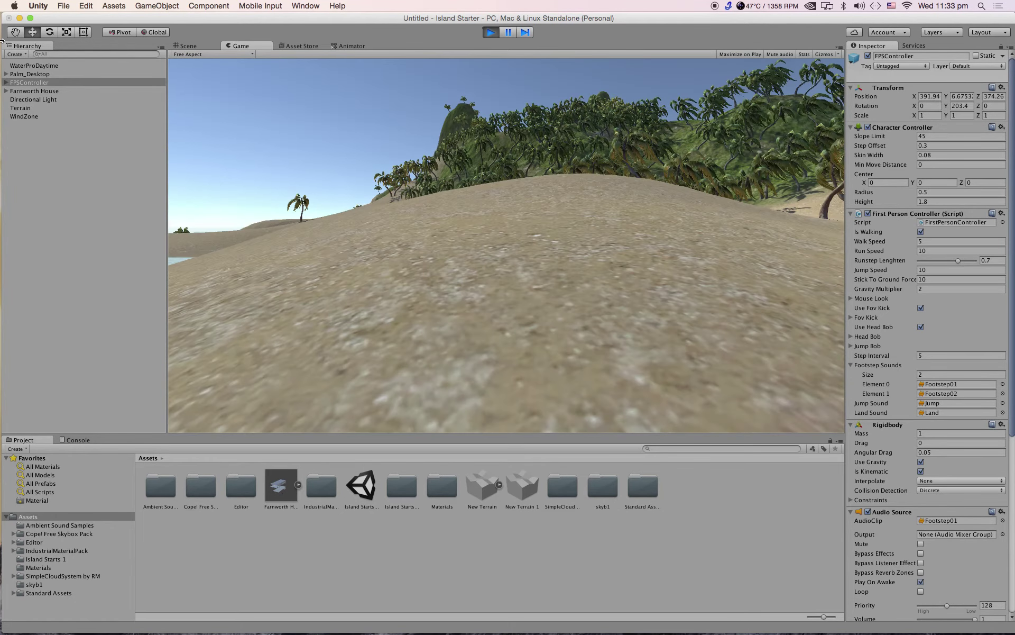
pyautogui.press('w')
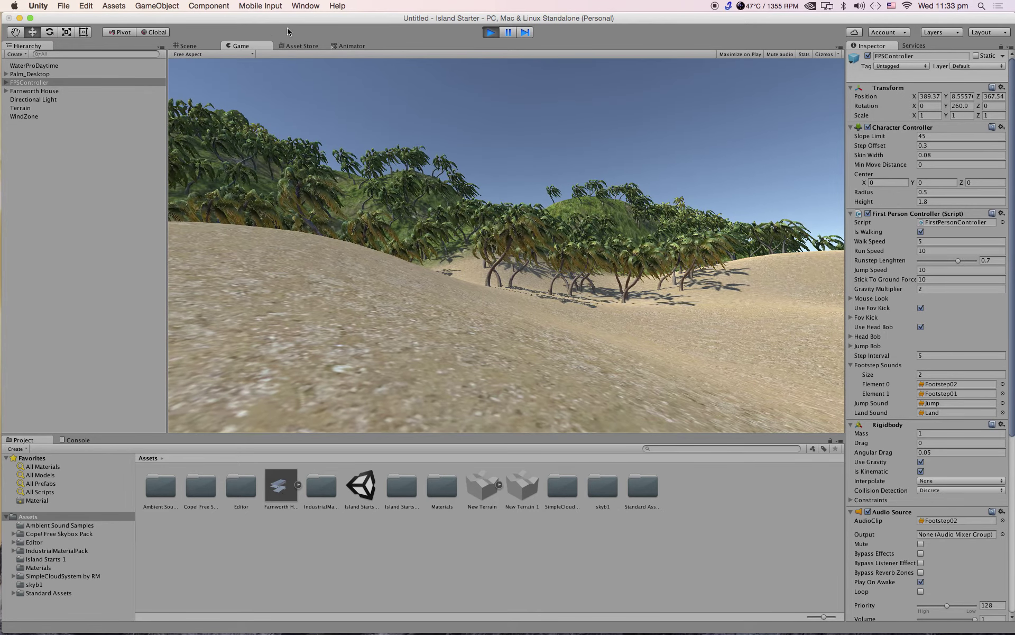
pyautogui.click(491, 33)
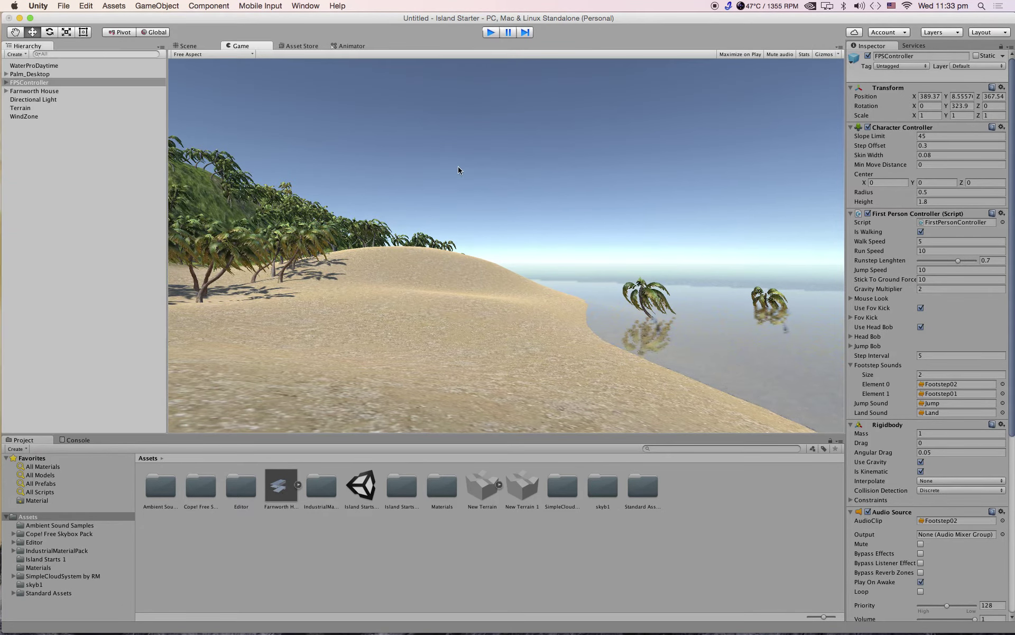
# Step: Remove the Rigidbody component from the Farnworth House
pyautogui.scroll(-10, 431, 266)
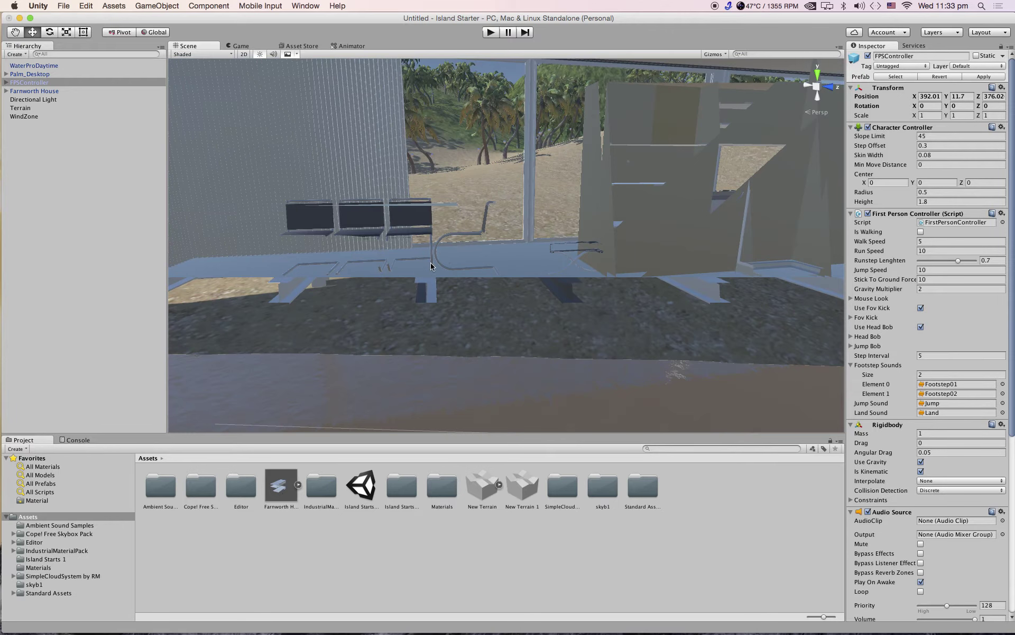
pyautogui.scroll(-10, 434, 264)
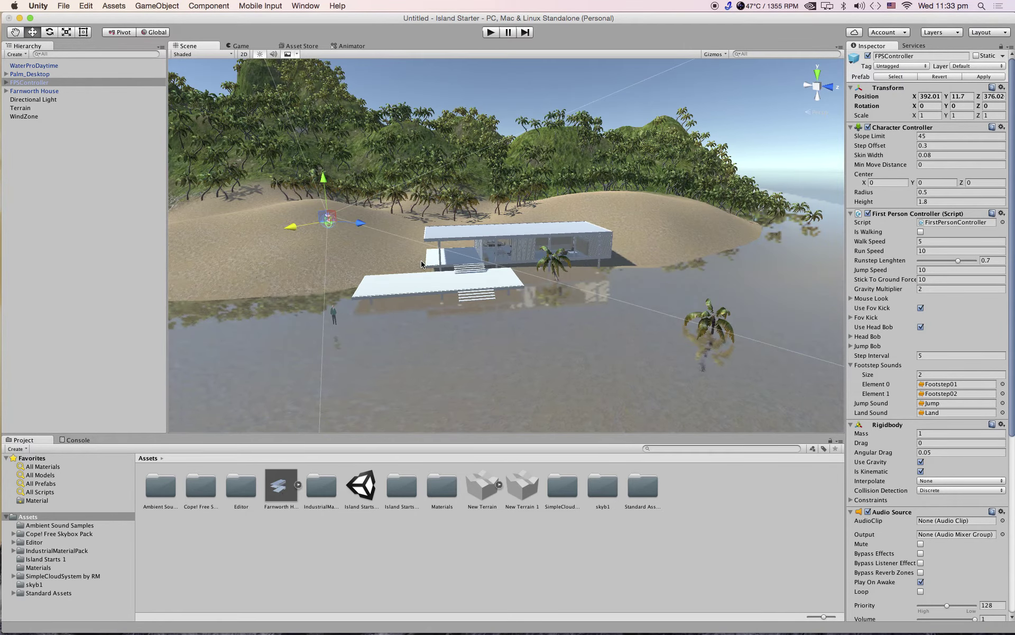
pyautogui.scroll(2, 422, 264)
pyautogui.keyDown('alt'); pyautogui.moveTo(444, 257); pyautogui.dragTo(467, 248); pyautogui.keyUp('alt')
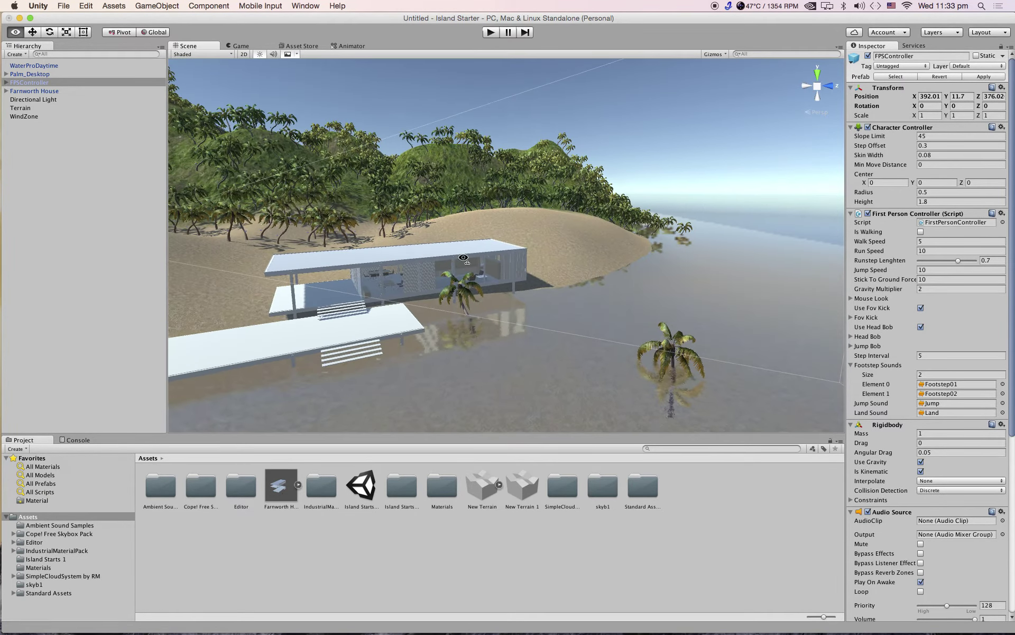
pyautogui.moveTo(463, 260)
pyautogui.mouseDown(button='middle')
pyautogui.moveTo(504, 231)
pyautogui.moveTo(499, 260)
pyautogui.moveTo(457, 262)
pyautogui.mouseUp(button='middle')
pyautogui.moveTo(465, 261); pyautogui.dragTo(465, 263, button='middle')
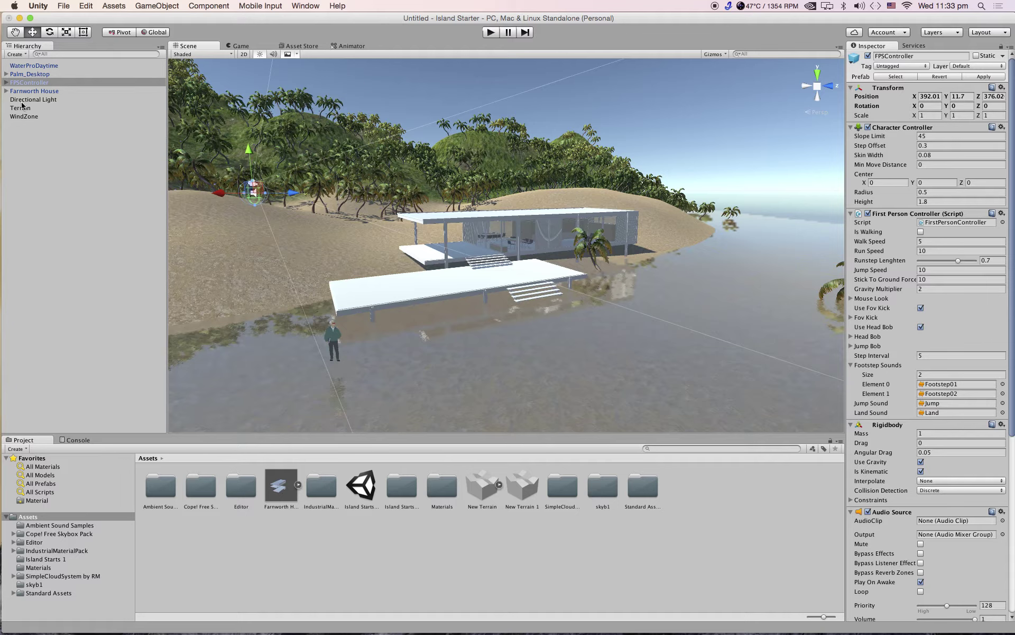
pyautogui.click(27, 91)
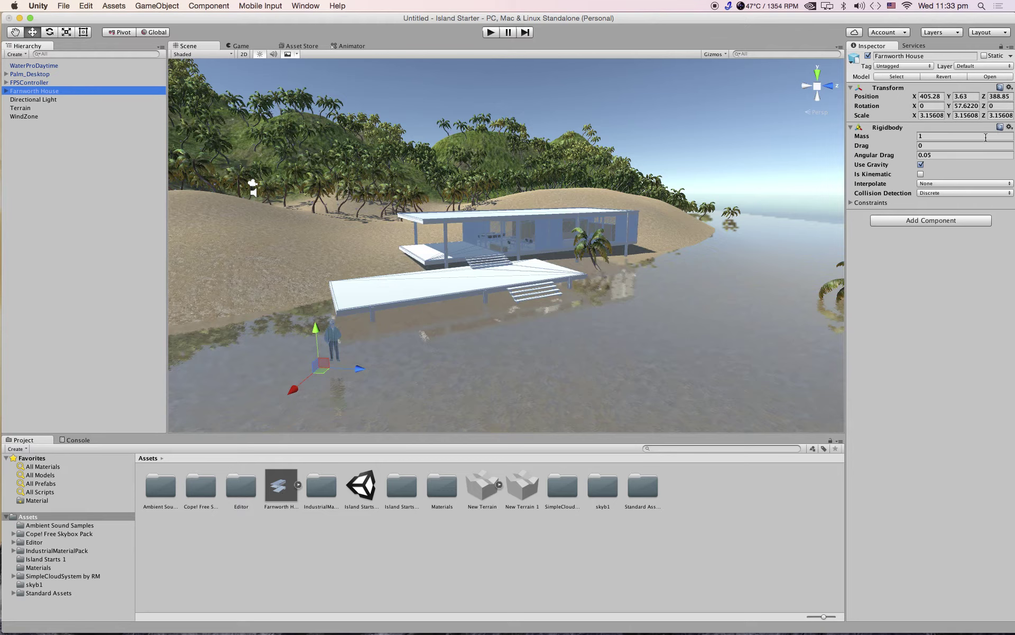
pyautogui.click(1010, 128)
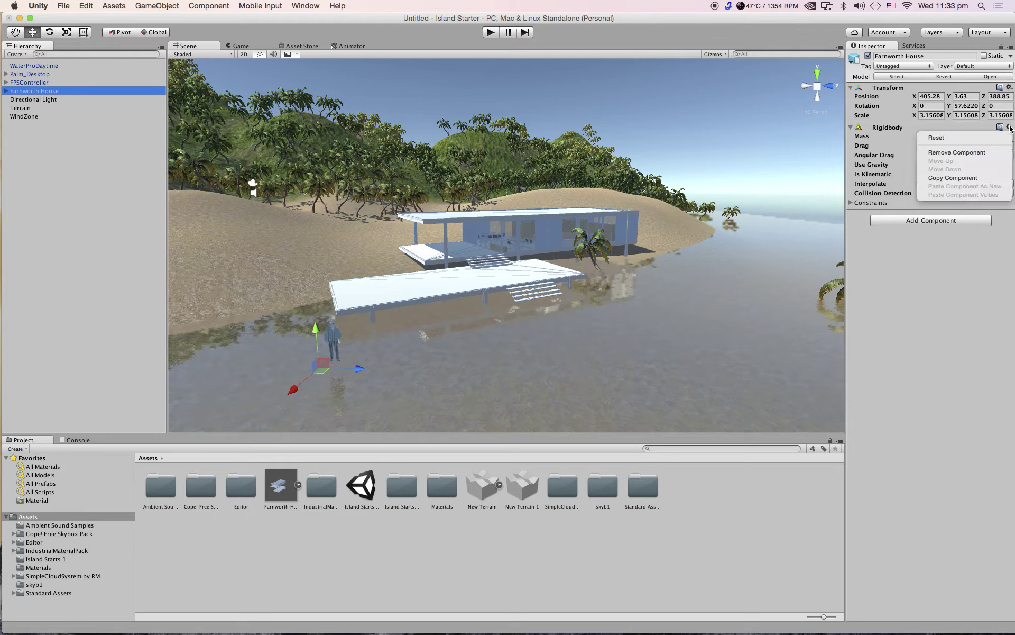
pyautogui.click(990, 154)
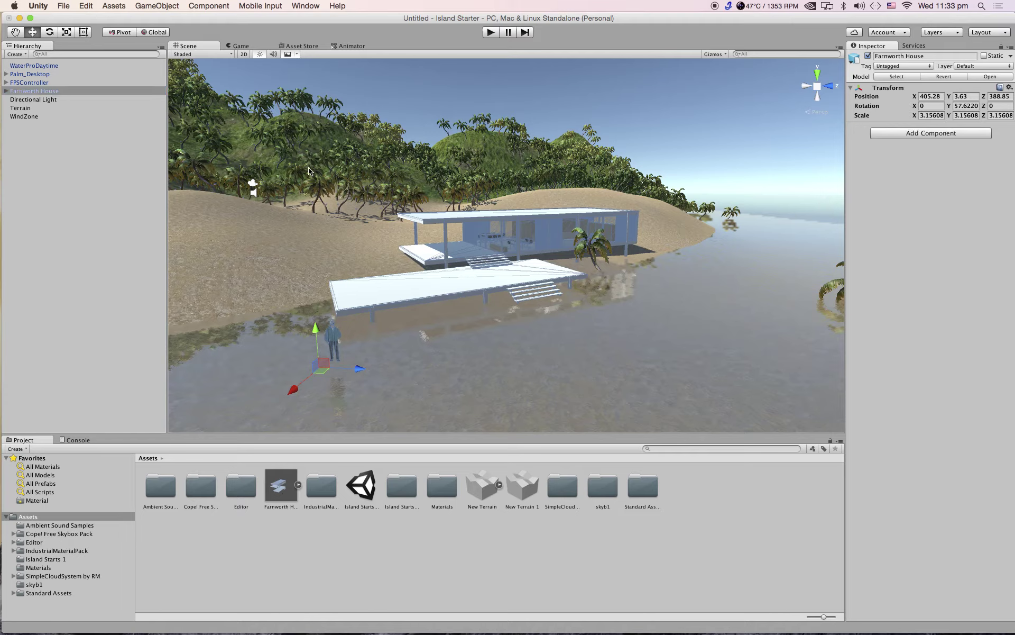
# Step: Play-test the scene, walking across the beach and around the Farnworth House and its deck, and stop the test
pyautogui.click(492, 33)
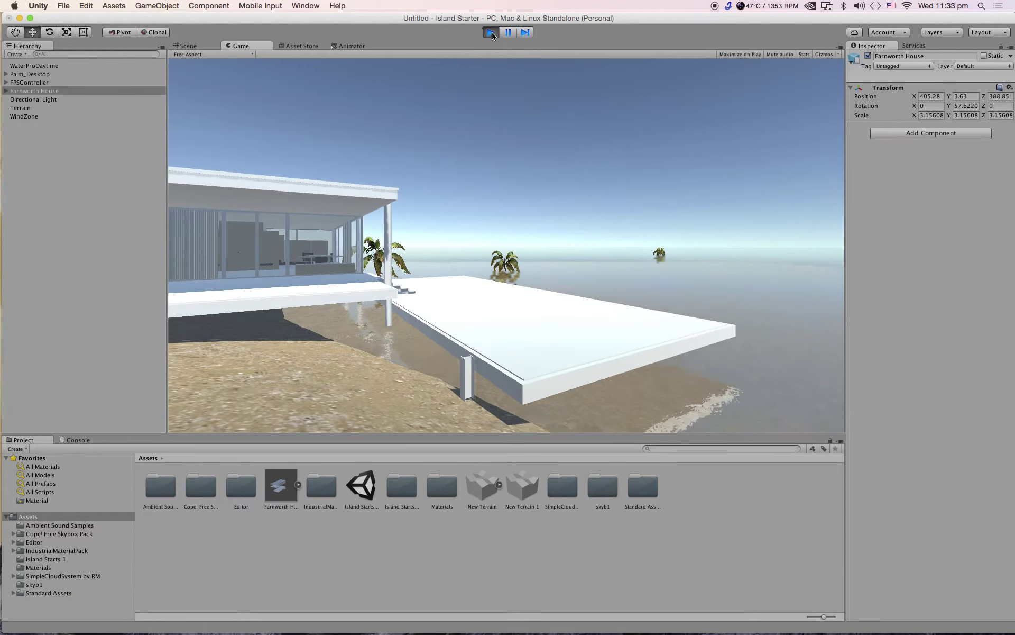
pyautogui.press('w')
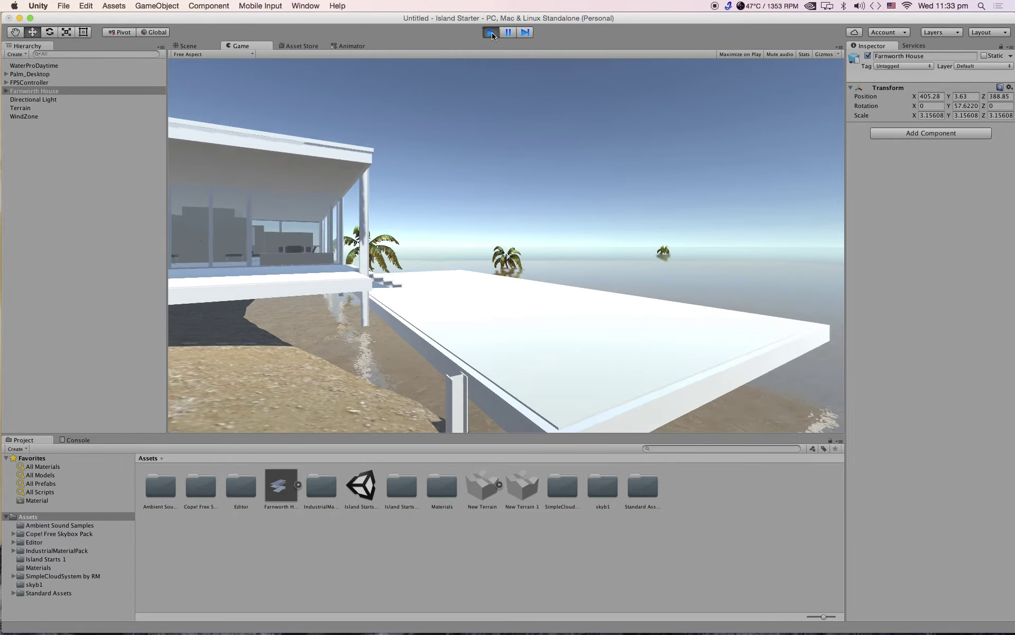
pyautogui.press('w')
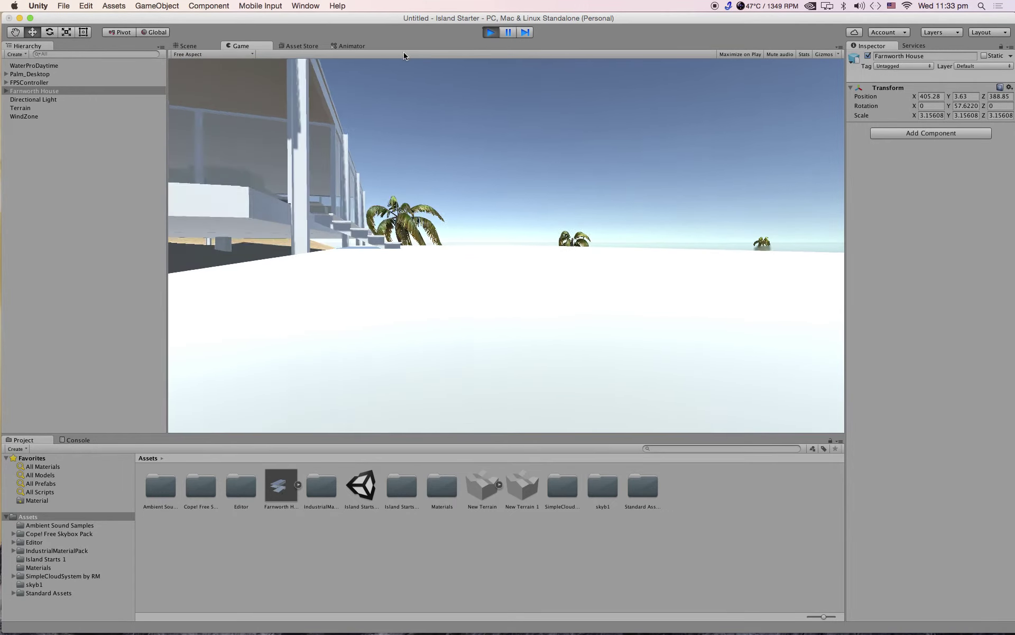
pyautogui.press('w')
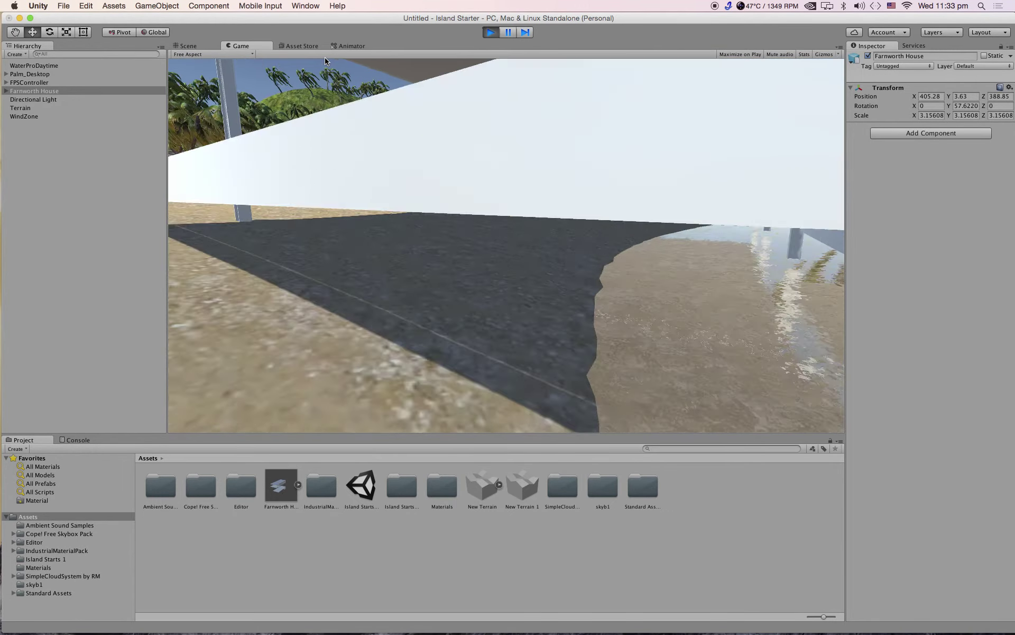
pyautogui.press('w')
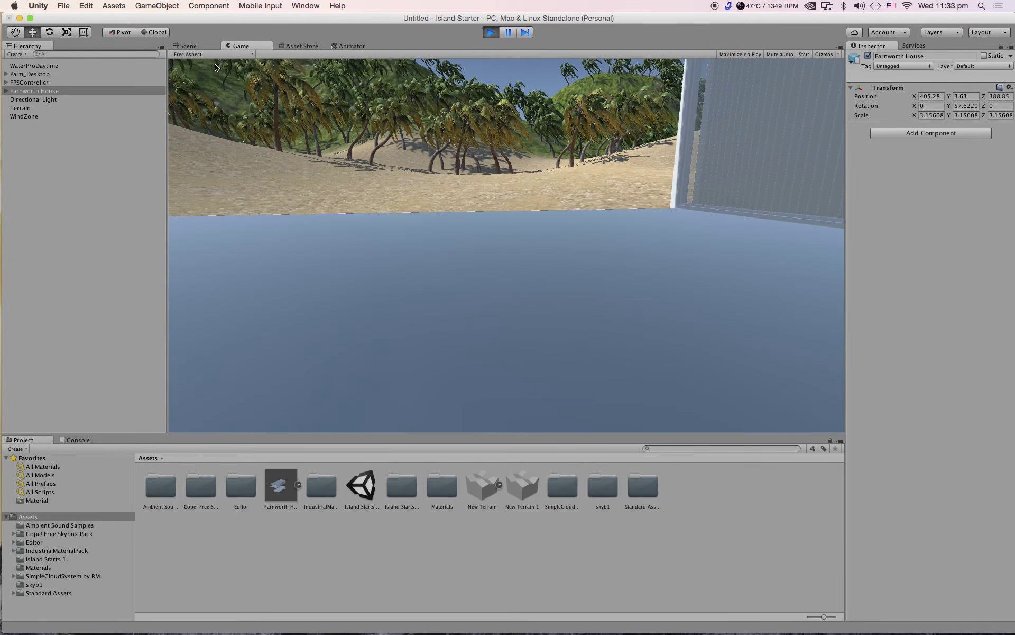
pyautogui.press('w')
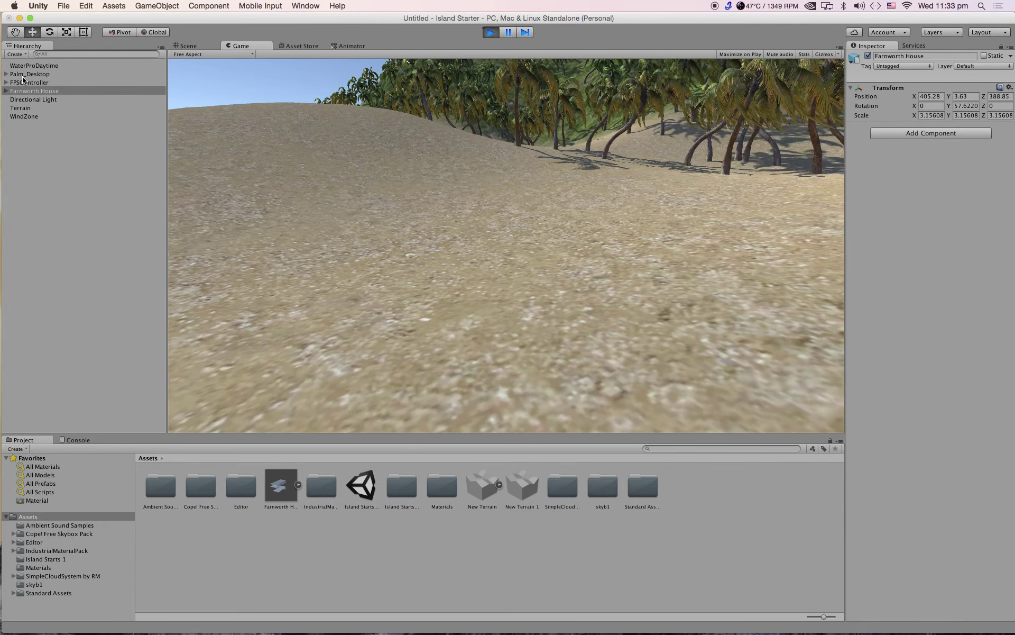
pyautogui.press('w')
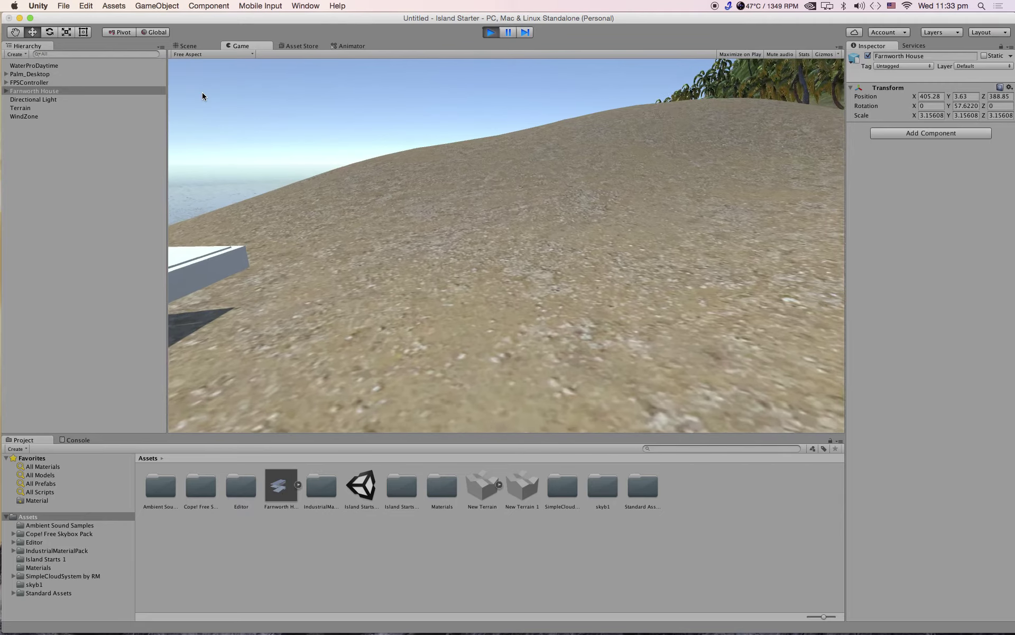
pyautogui.press('w')
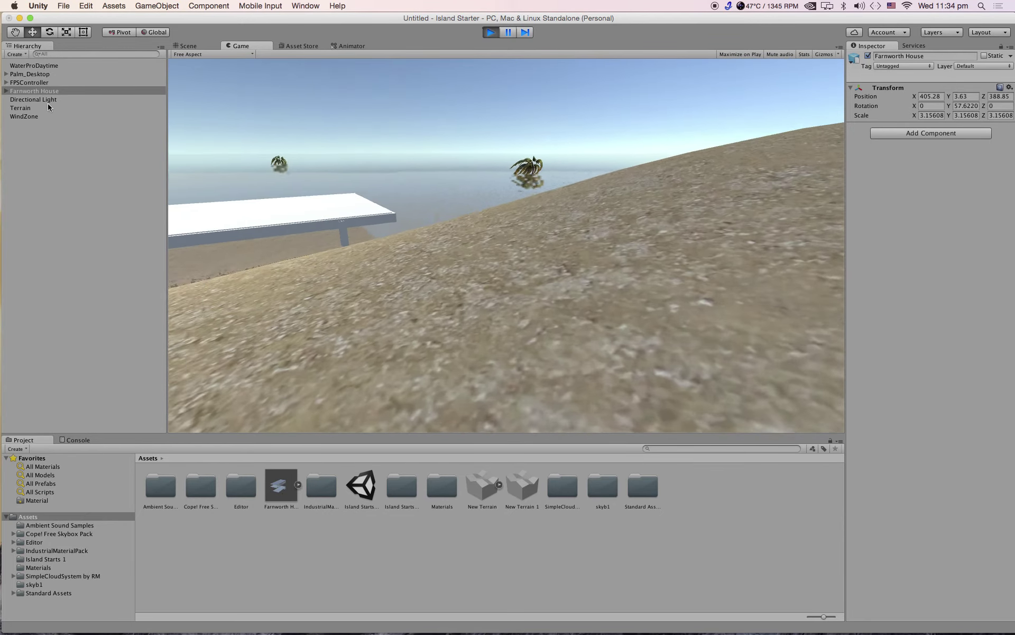
pyautogui.press('w')
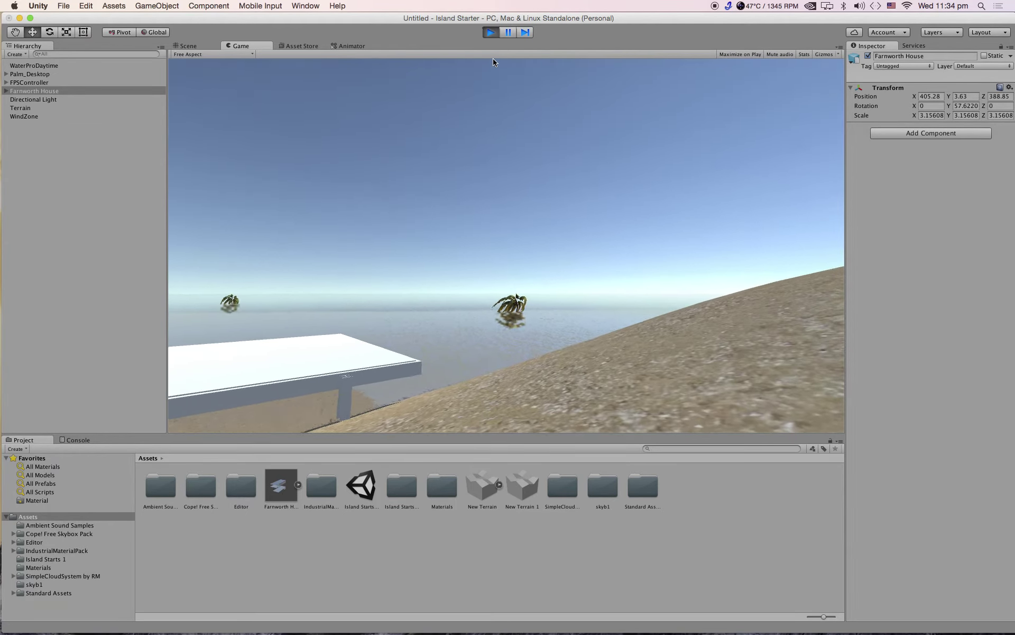
pyautogui.click(490, 33)
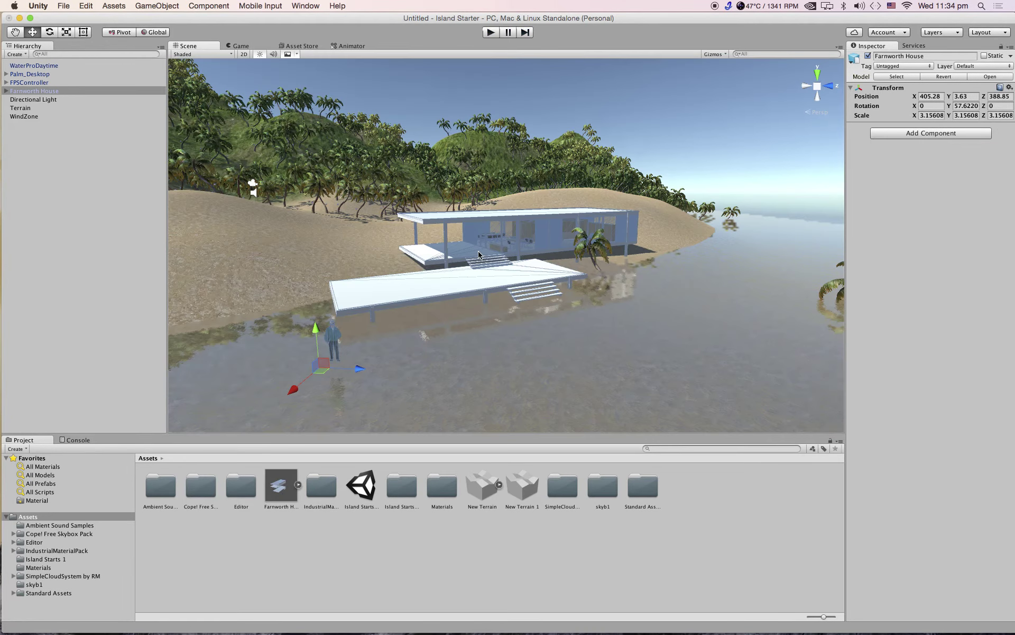
# Step: Show the scene's Lighting settings and move their floating window clear of the Hierarchy and the project folders
pyautogui.moveTo(547, 217); pyautogui.dragTo(438, 184, button='right')
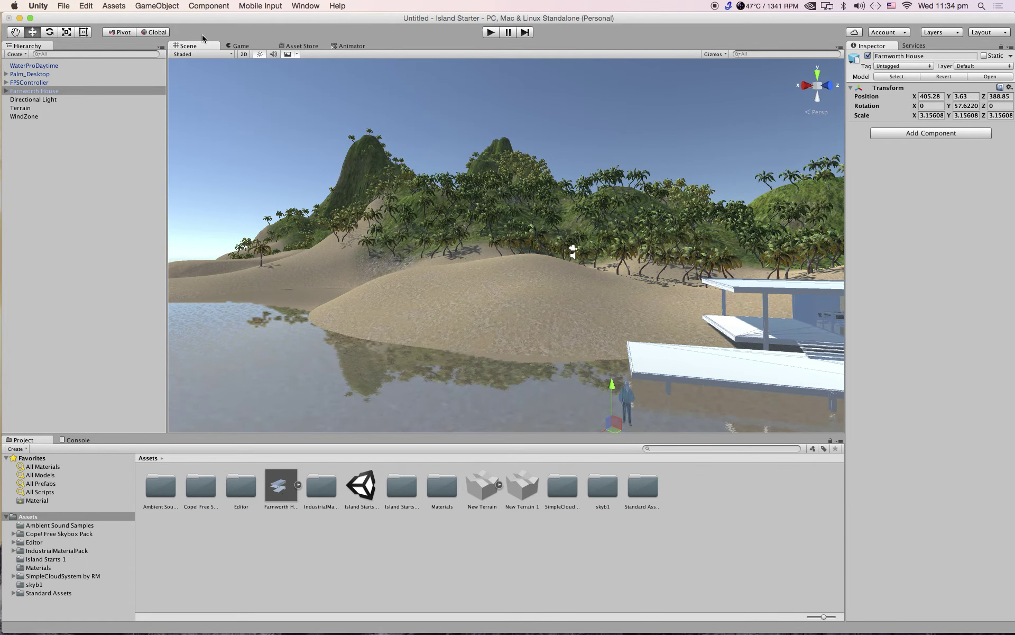
pyautogui.click(210, 7)
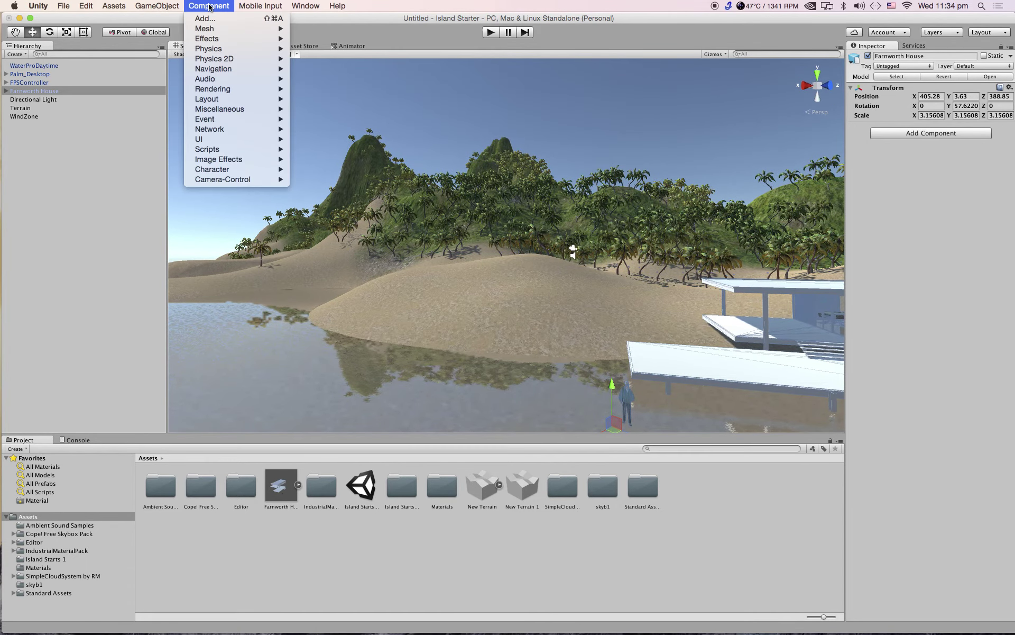
pyautogui.moveTo(301, 7)
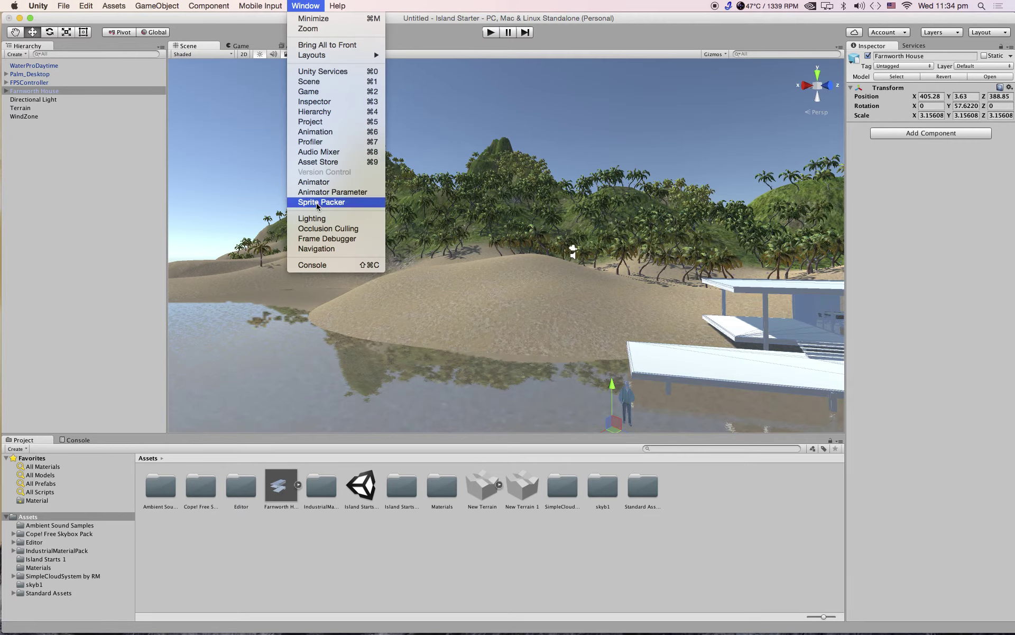
pyautogui.click(312, 219)
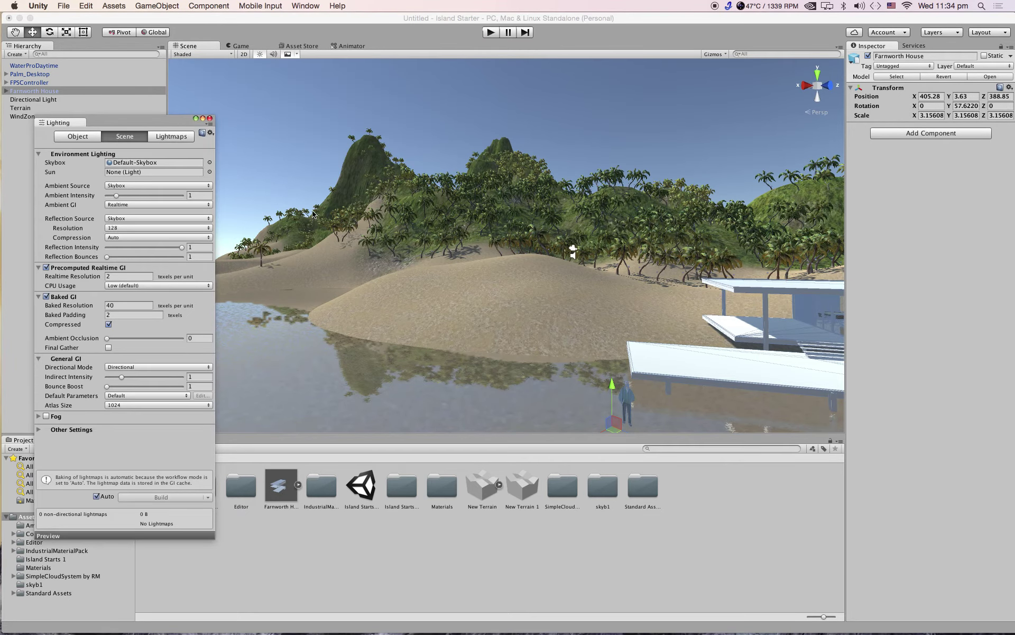
pyautogui.moveTo(153, 121); pyautogui.dragTo(191, 117)
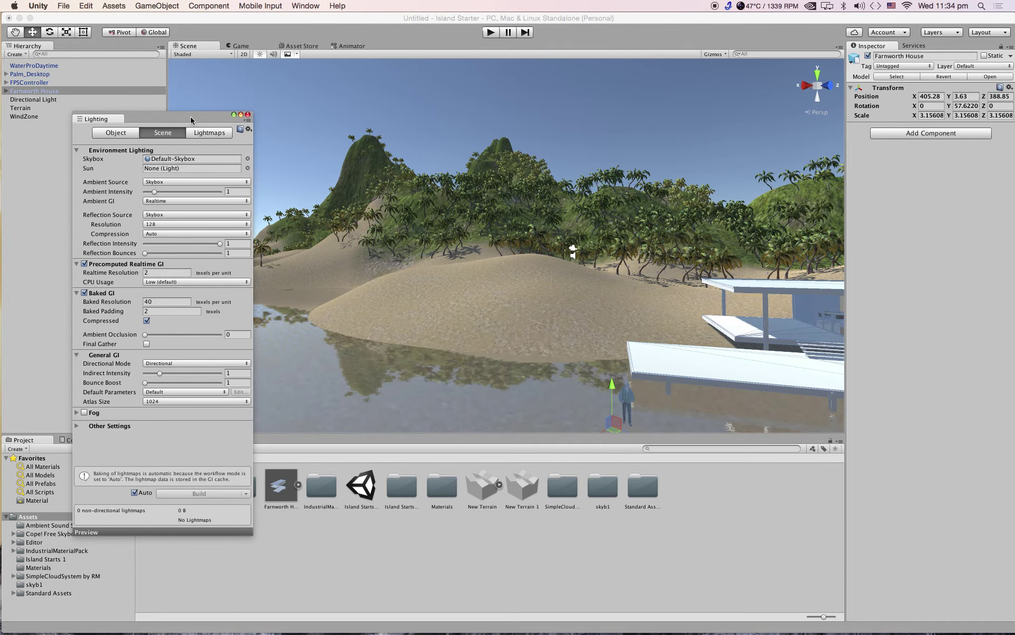
pyautogui.moveTo(188, 121); pyautogui.dragTo(238, 75)
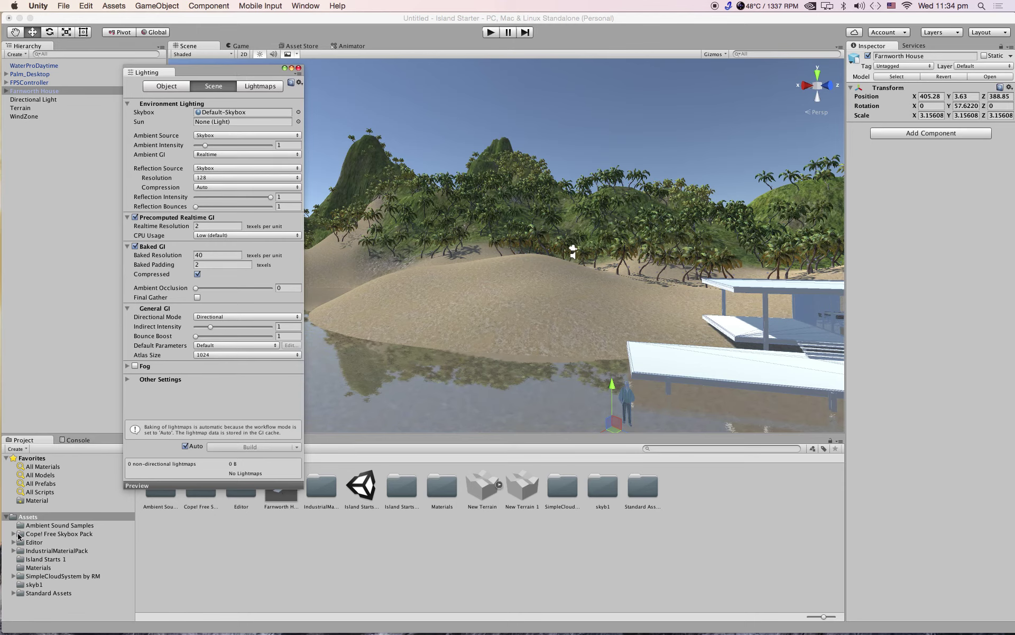
# Step: Find the sunset skybox material in the materials folder of the Cope! Free Skybox Pack and select it
pyautogui.click(45, 534)
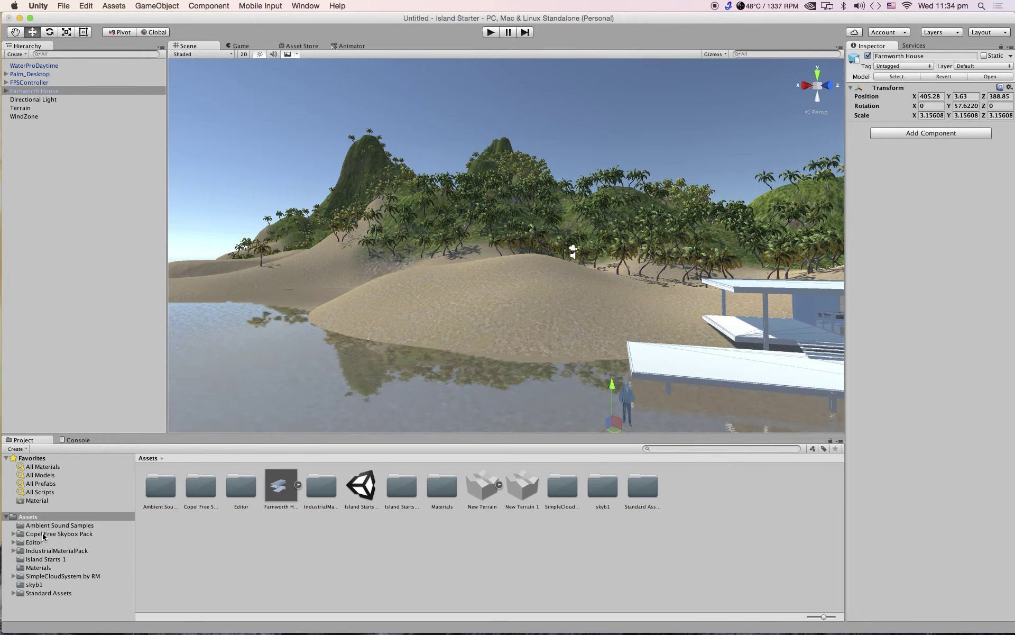
pyautogui.click(13, 534)
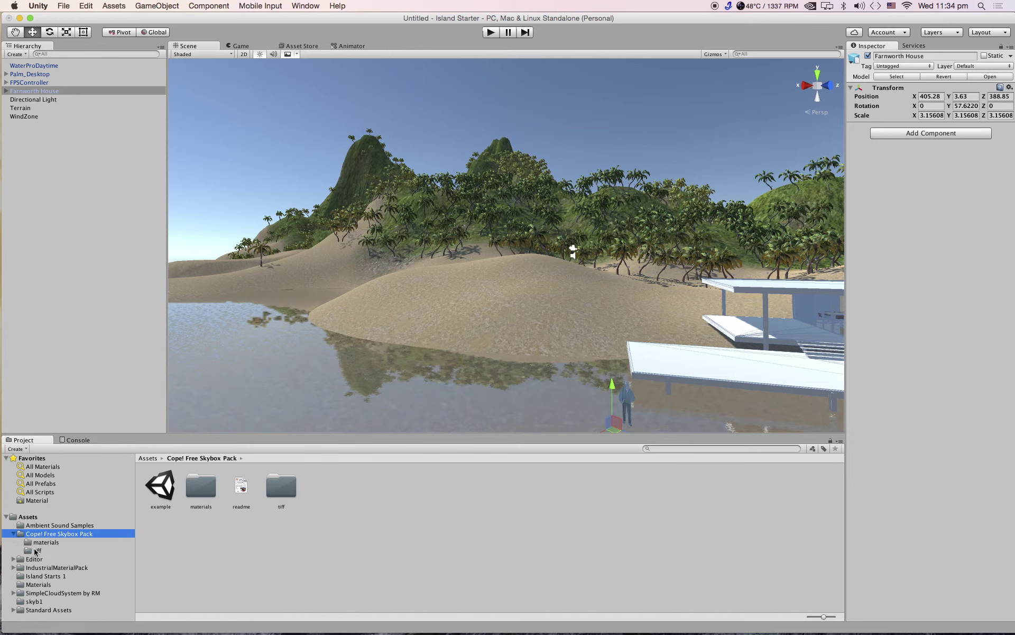
pyautogui.click(35, 551)
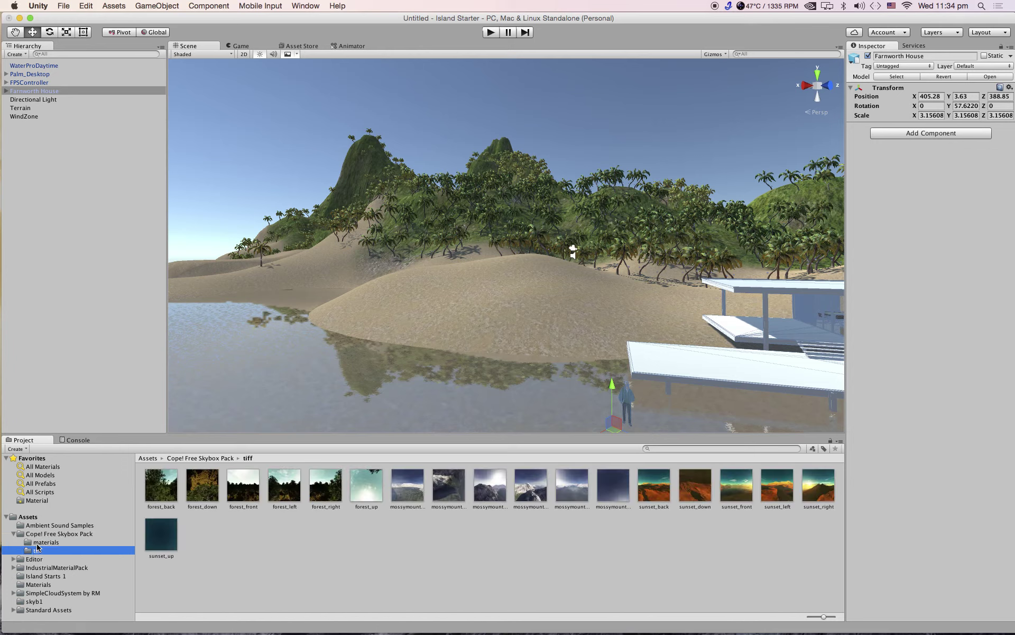
pyautogui.click(37, 544)
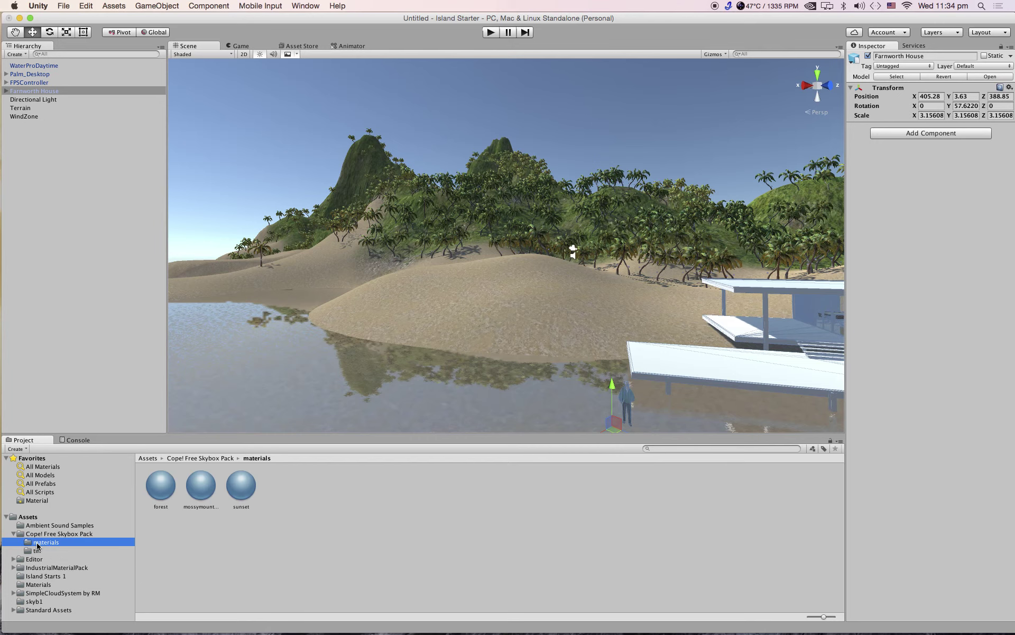
pyautogui.click(242, 487)
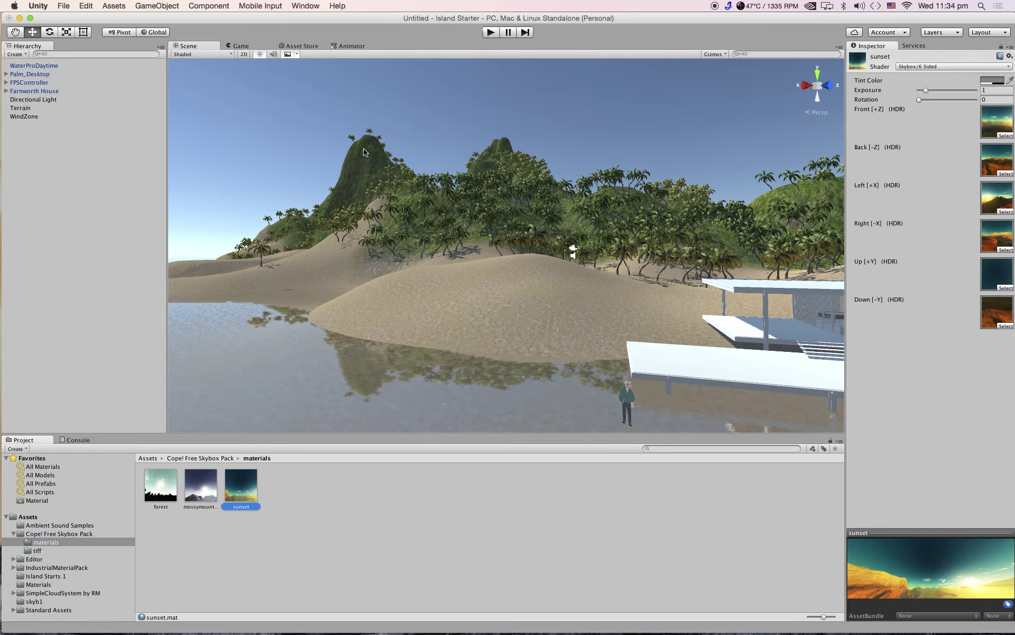
# Step: Bring back the Lighting settings and place them beside the main editor window, with the skybox materials still in view
pyautogui.click(301, 7)
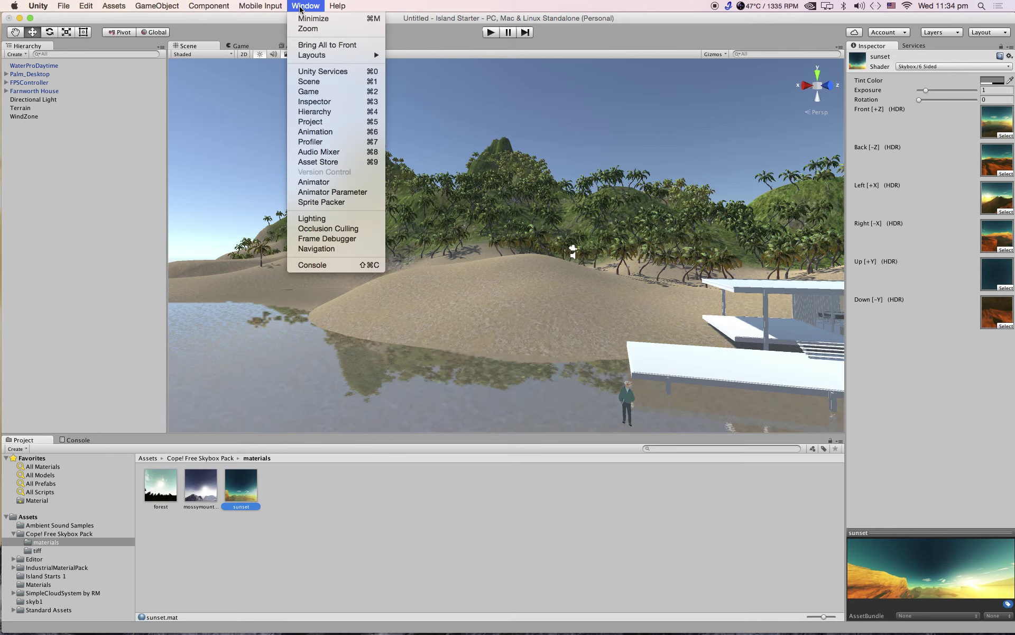
pyautogui.click(313, 219)
pyautogui.moveTo(221, 73); pyautogui.dragTo(413, 74)
pyautogui.moveTo(240, 485)
pyautogui.mouseDown()
pyautogui.moveTo(318, 399)
pyautogui.moveTo(250, 474)
pyautogui.mouseUp()
pyautogui.moveTo(379, 18); pyautogui.dragTo(689, 15)
pyautogui.moveTo(353, 24); pyautogui.dragTo(624, 24)
pyautogui.click(406, 77)
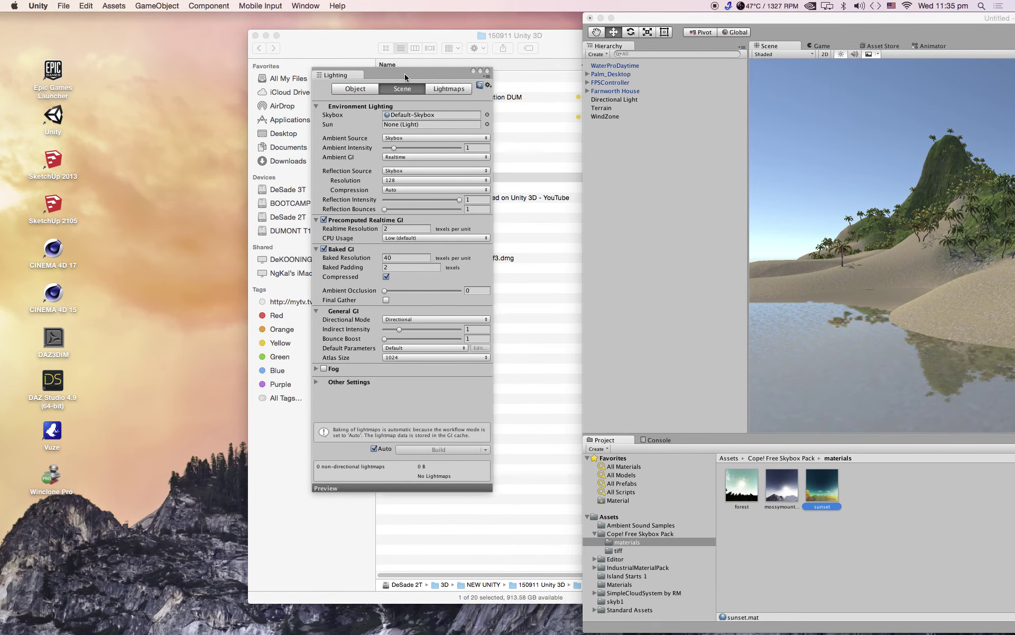
pyautogui.moveTo(406, 77); pyautogui.dragTo(399, 79)
# Step: Assign the sunset material as the scene's skybox in the Lighting settings and restore the main editor window
pyautogui.moveTo(823, 486); pyautogui.dragTo(496, 147)
pyautogui.moveTo(461, 115); pyautogui.dragTo(453, 116)
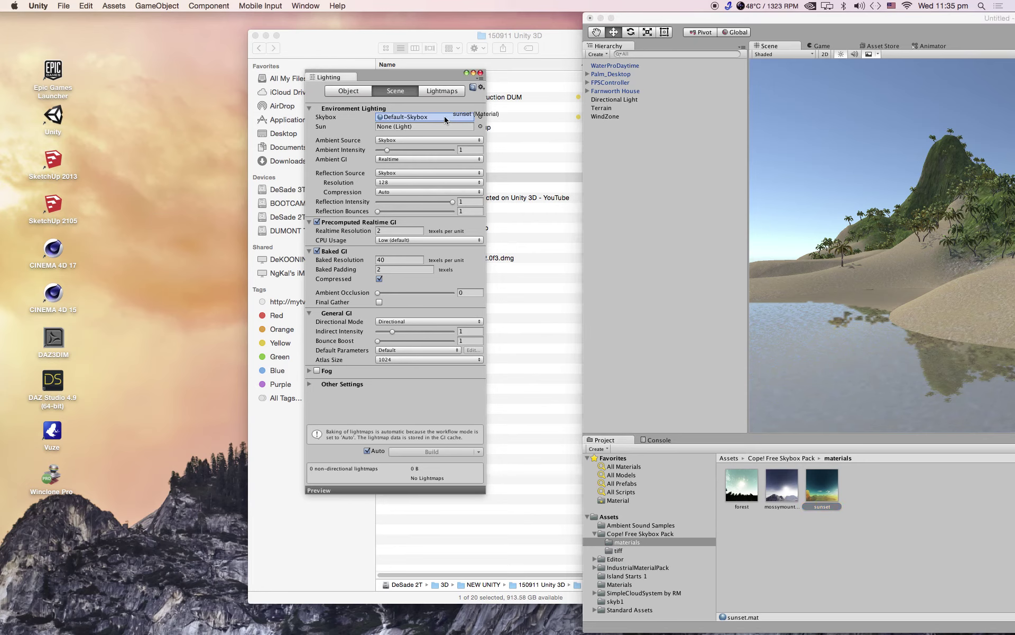
pyautogui.moveTo(441, 120); pyautogui.dragTo(441, 119)
pyautogui.doubleClick(785, 21)
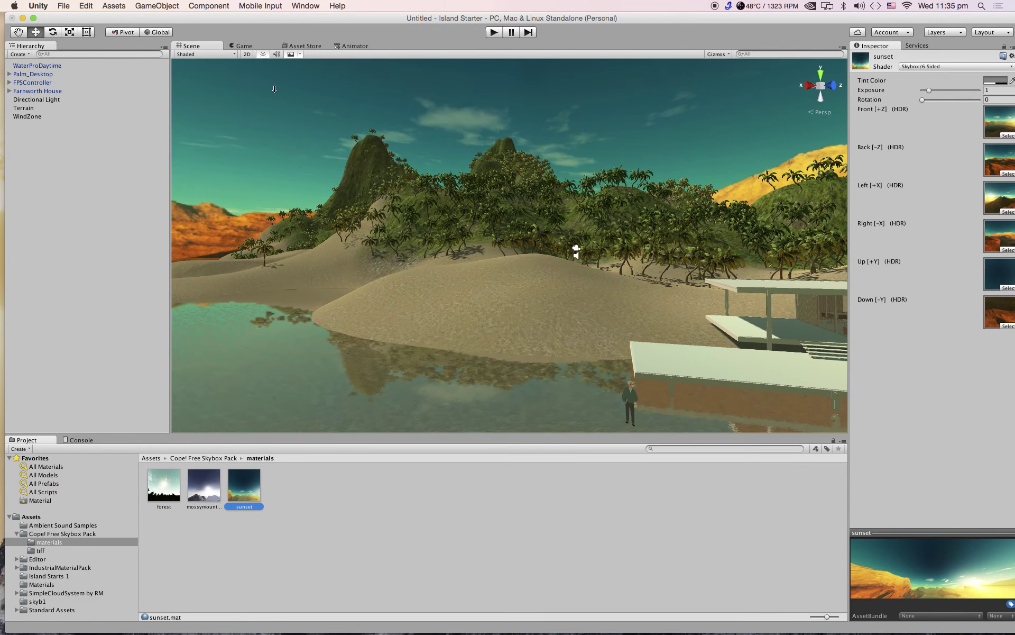
# Step: Examine the sunset skybox around the island and its water from far away and from above
pyautogui.moveTo(353, 182); pyautogui.dragTo(481, 192, button='right')
pyautogui.scroll(-15, 482, 192)
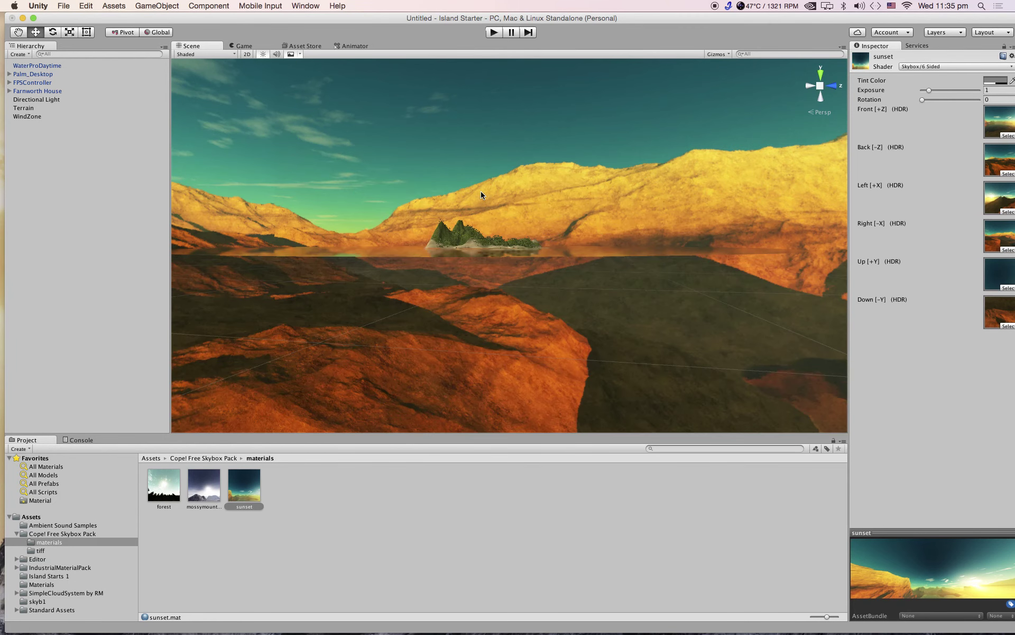
pyautogui.keyDown('alt'); pyautogui.moveTo(485, 207); pyautogui.dragTo(491, 240); pyautogui.keyUp('alt')
pyautogui.scroll(-2, 498, 176)
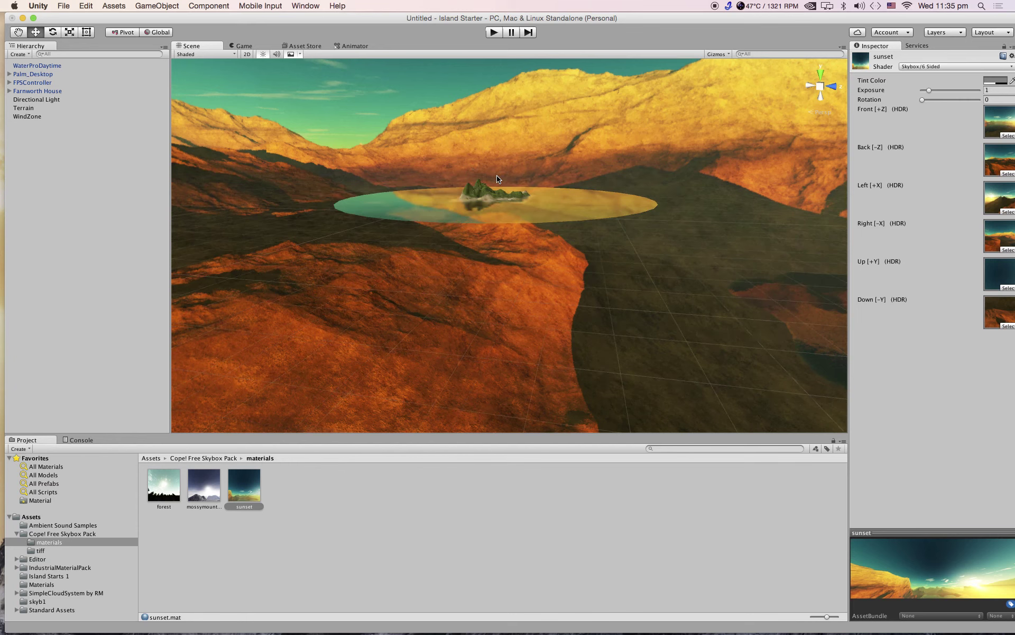
pyautogui.scroll(5, 496, 182)
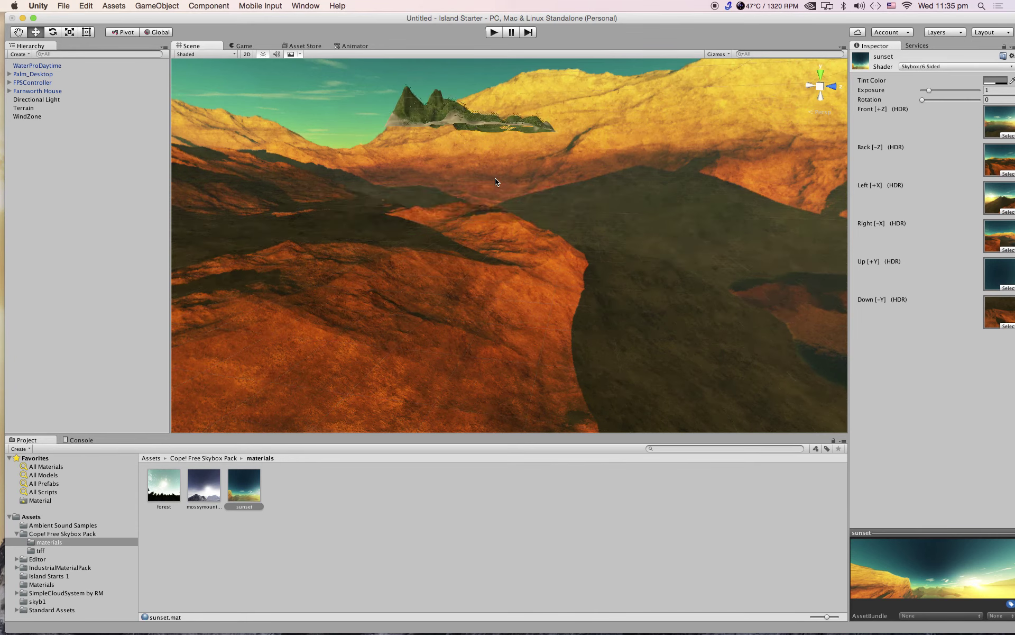
pyautogui.scroll(2, 496, 182)
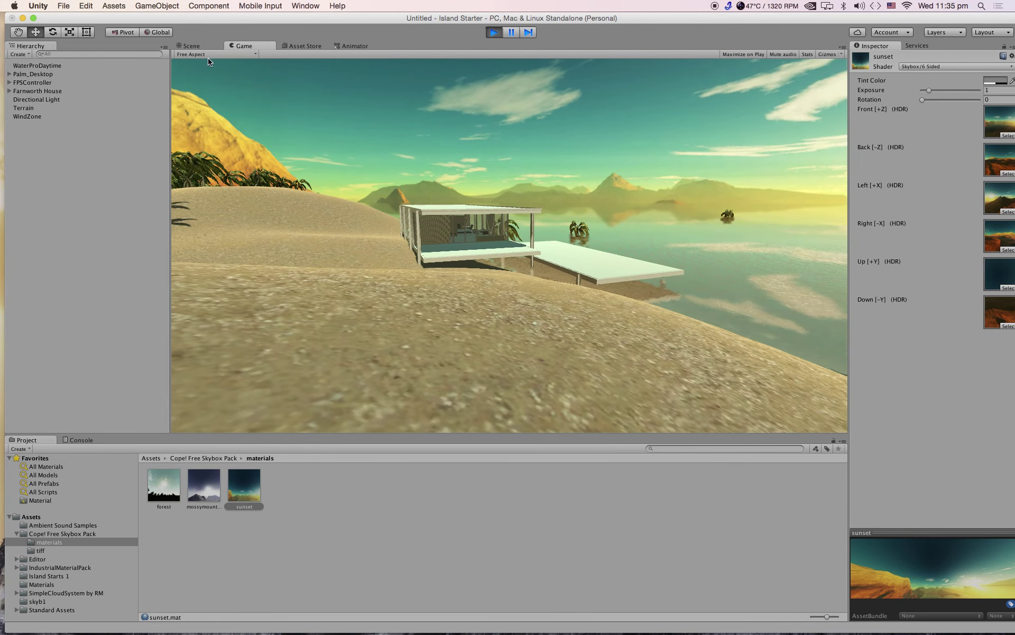
# Step: Play-test the scene under the sunset sky, walking along the beach toward the house, and stop the test
pyautogui.press('w')
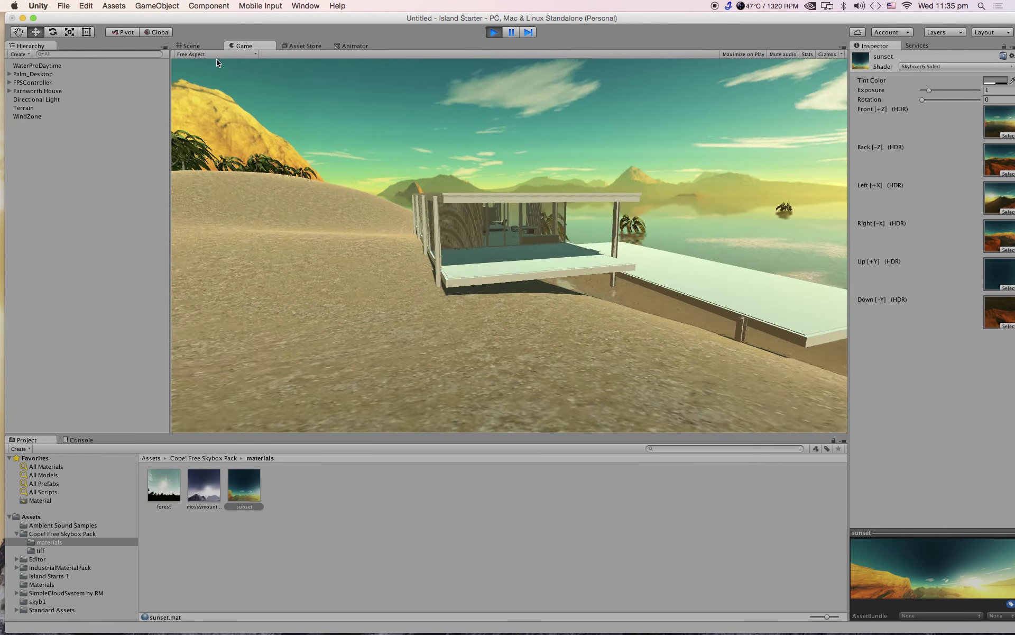
pyautogui.press('w')
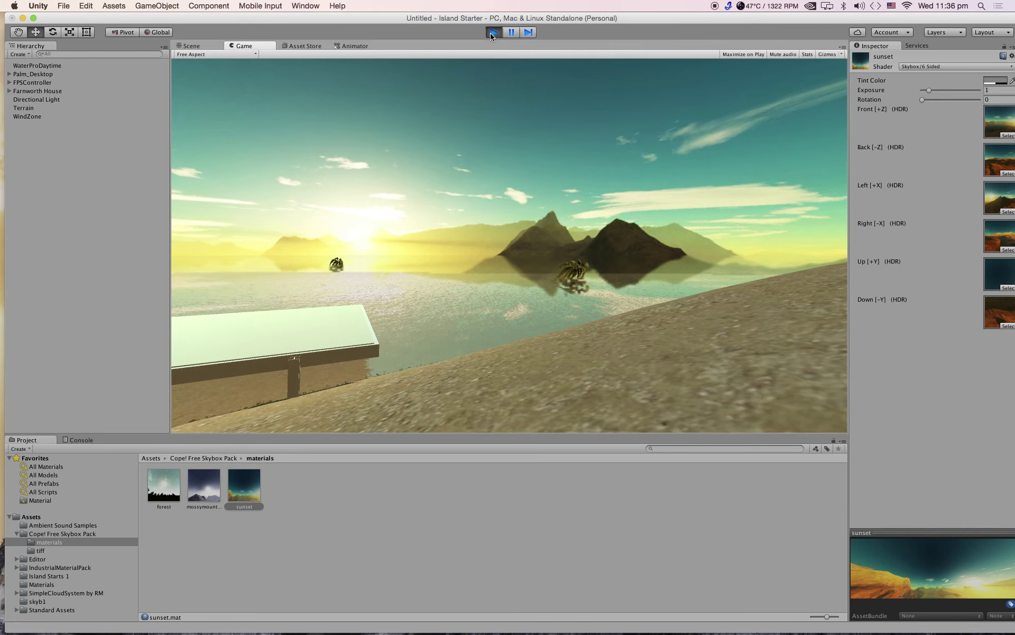
pyautogui.click(491, 33)
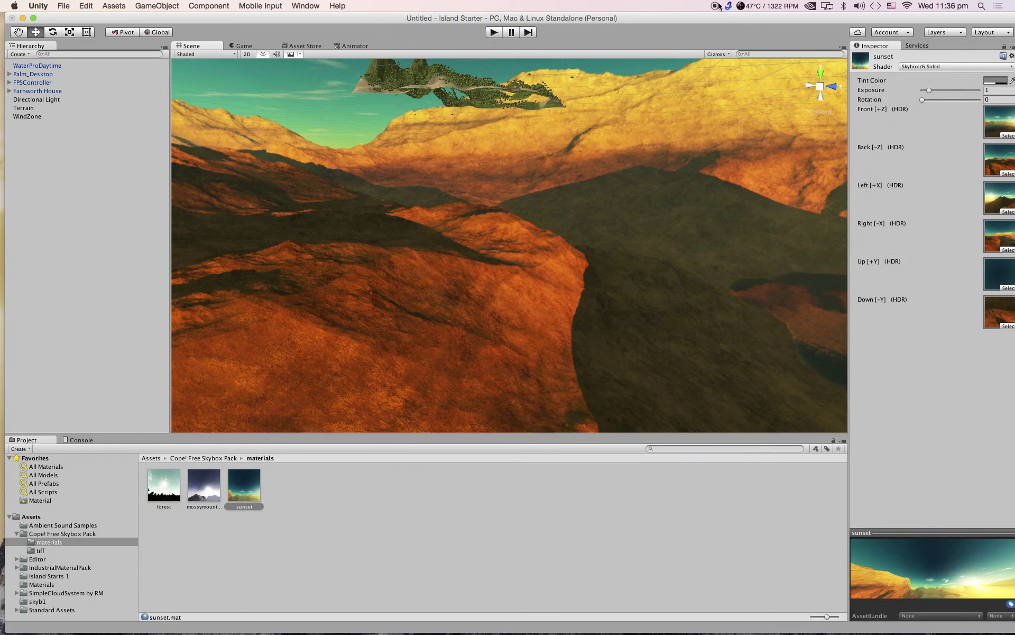